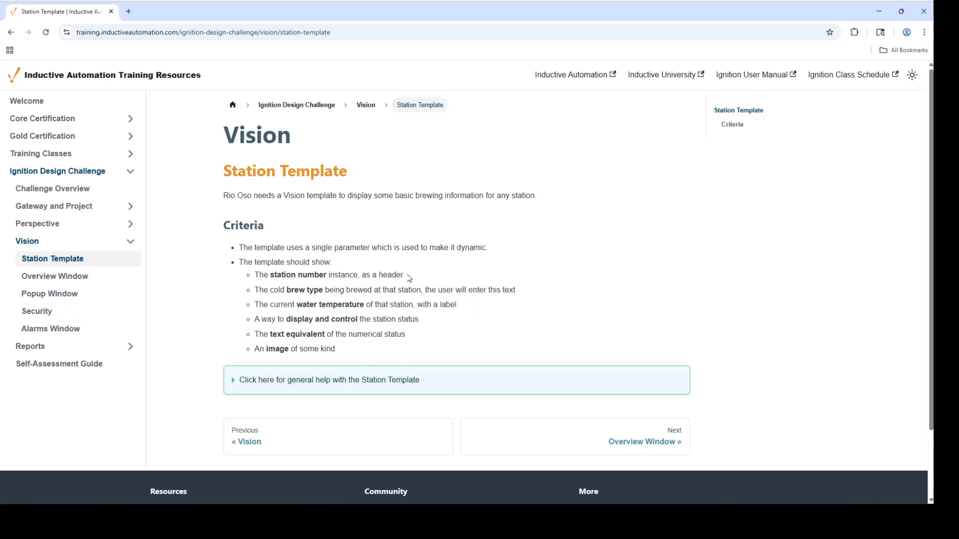
- Switch to Ignition Designer and rename the Station template's header label as lbl_header
left_click_drag(404, 278, 236, 275)
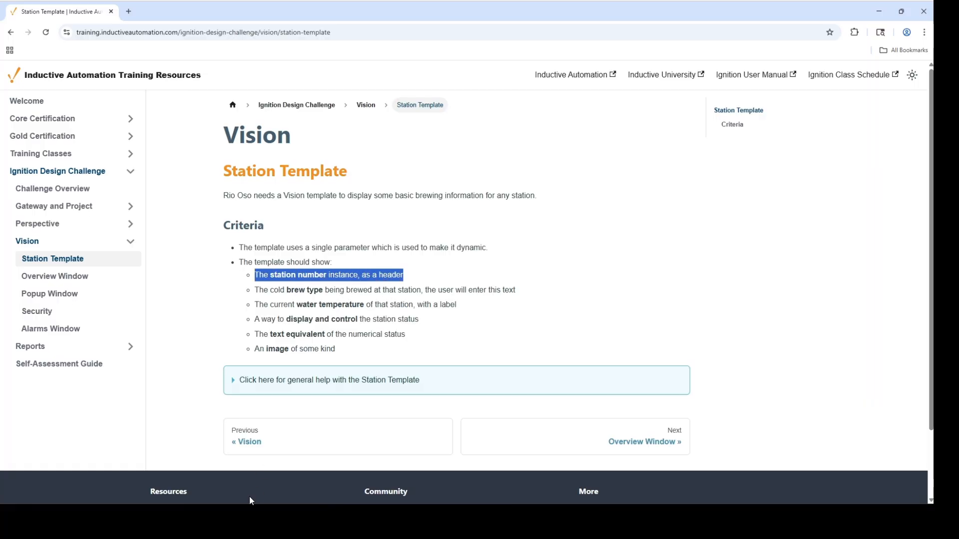
left_click(277, 467)
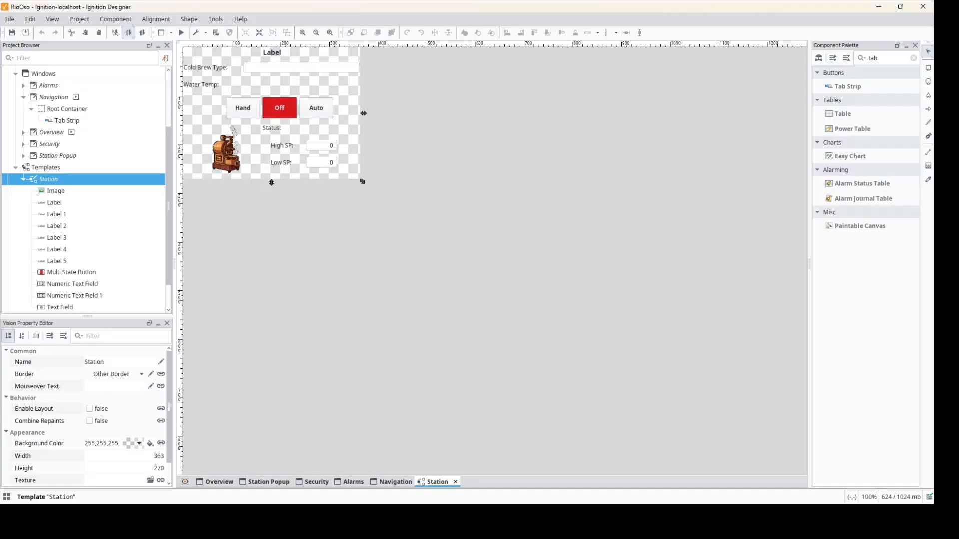
left_click(282, 53)
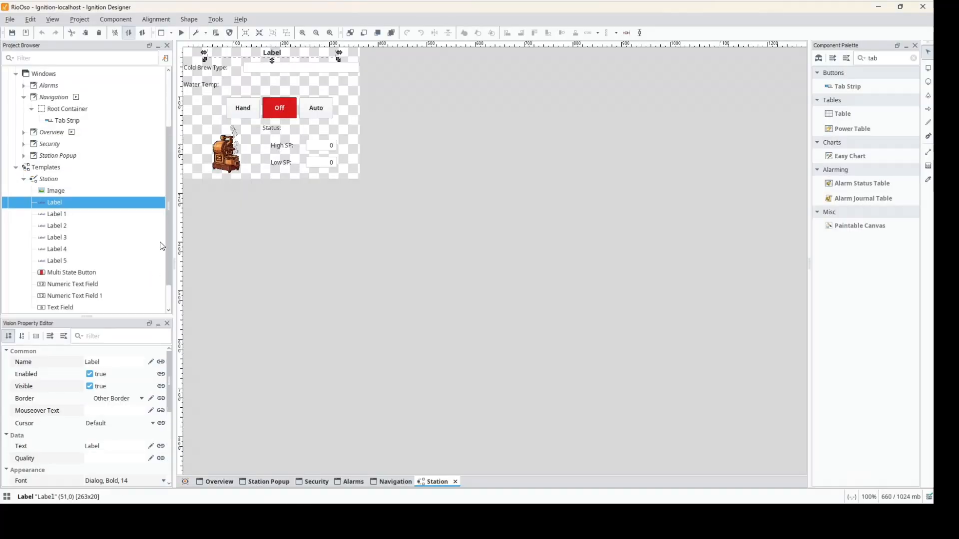
left_click(127, 364)
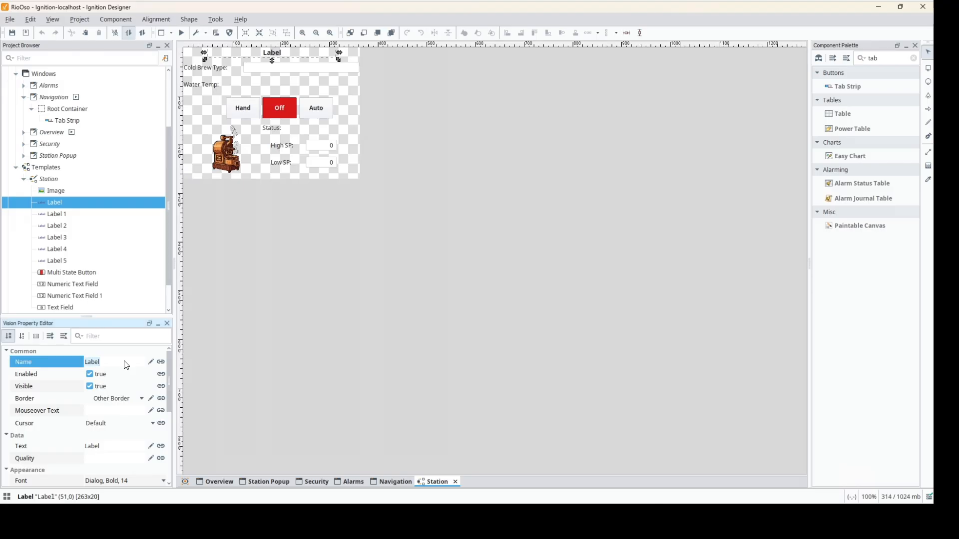
type("lbl+h")
type("_head")
type("er")
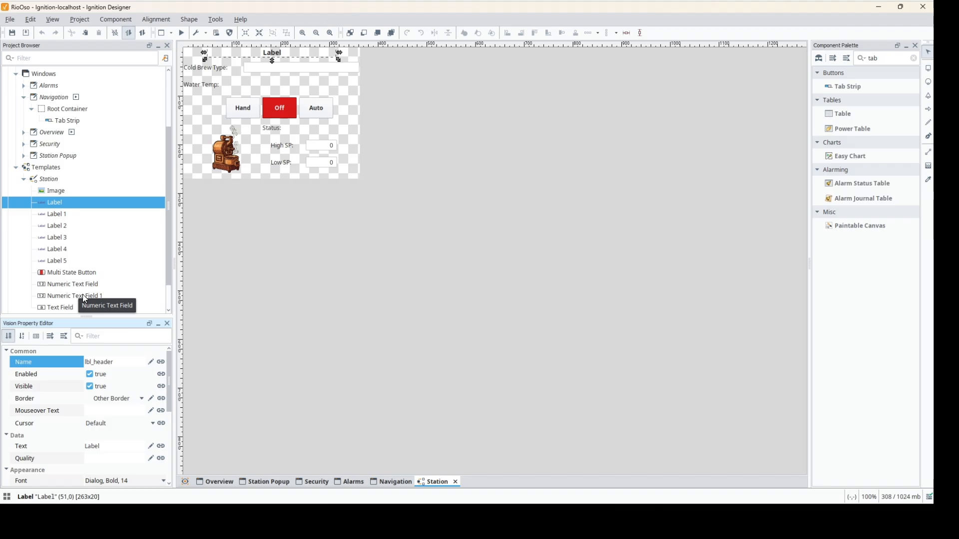
key("Return")
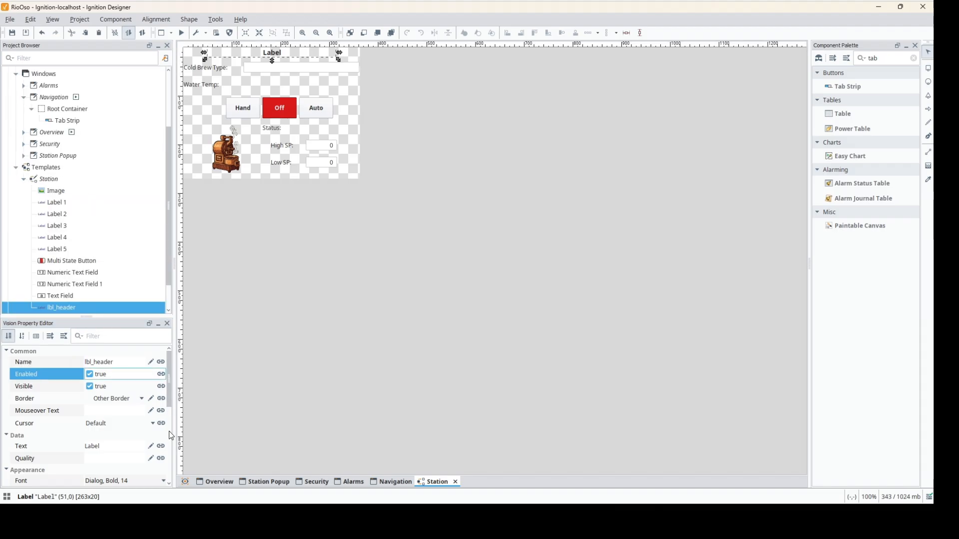
- Bind the header label's Text to an expression joining "Station " with the template's brewStation property
left_click(161, 446)
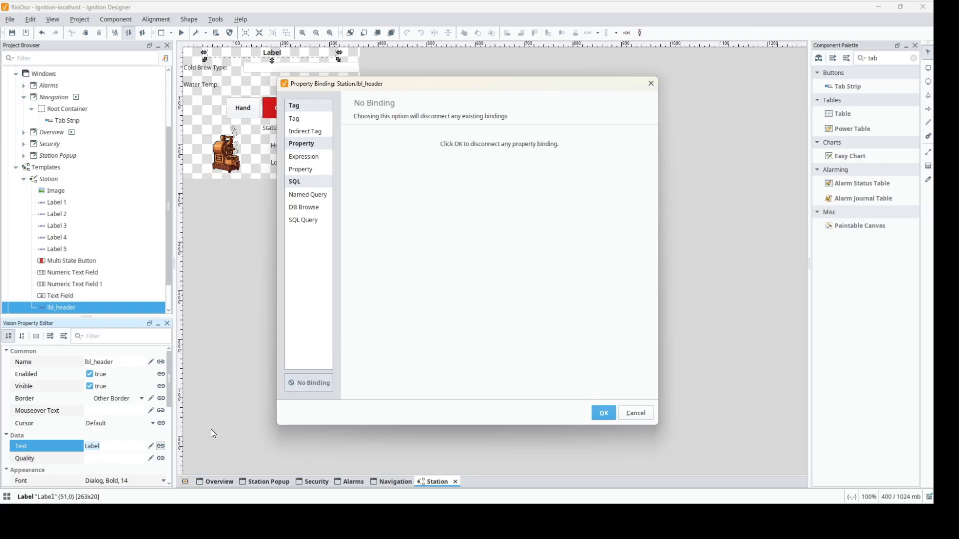
left_click(305, 157)
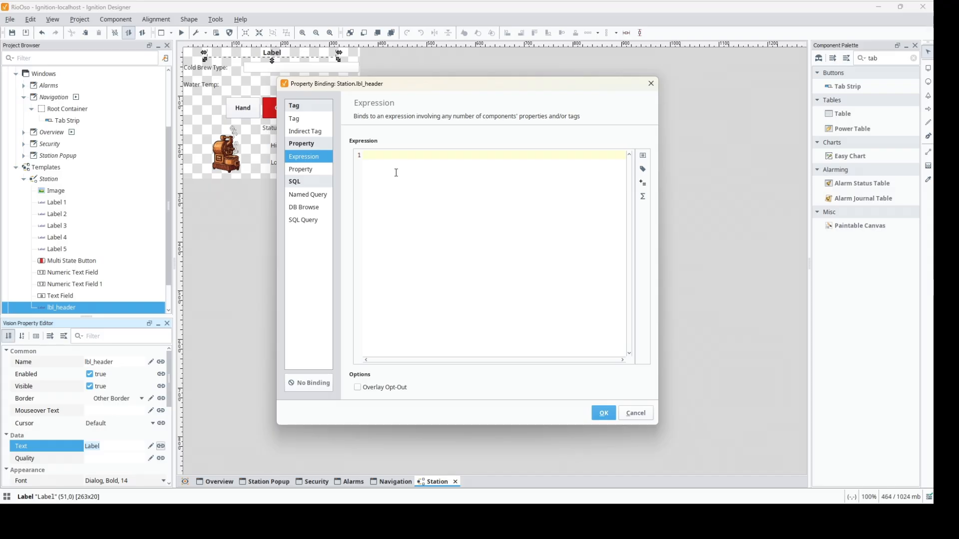
type("\"Station \"+")
left_click(644, 156)
left_click(438, 177)
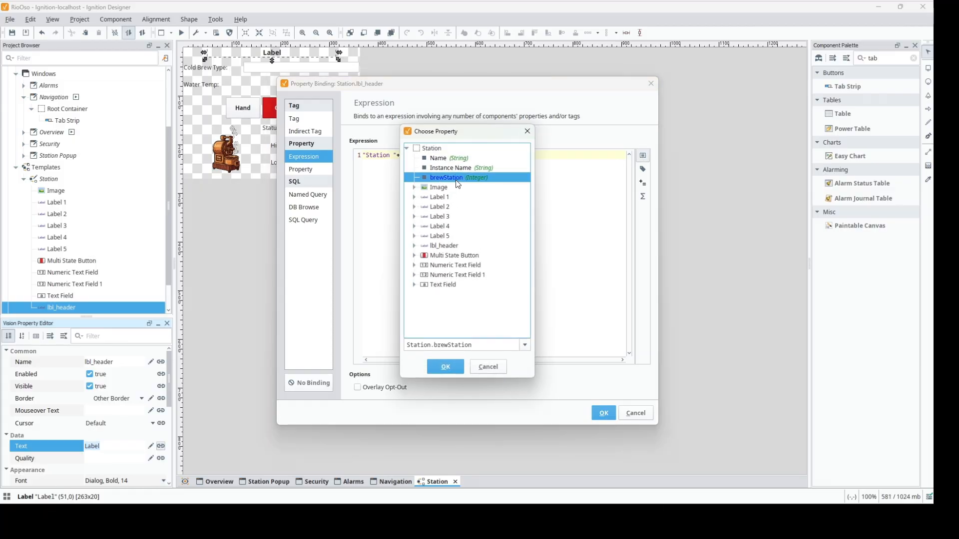
left_click(444, 368)
left_click(602, 415)
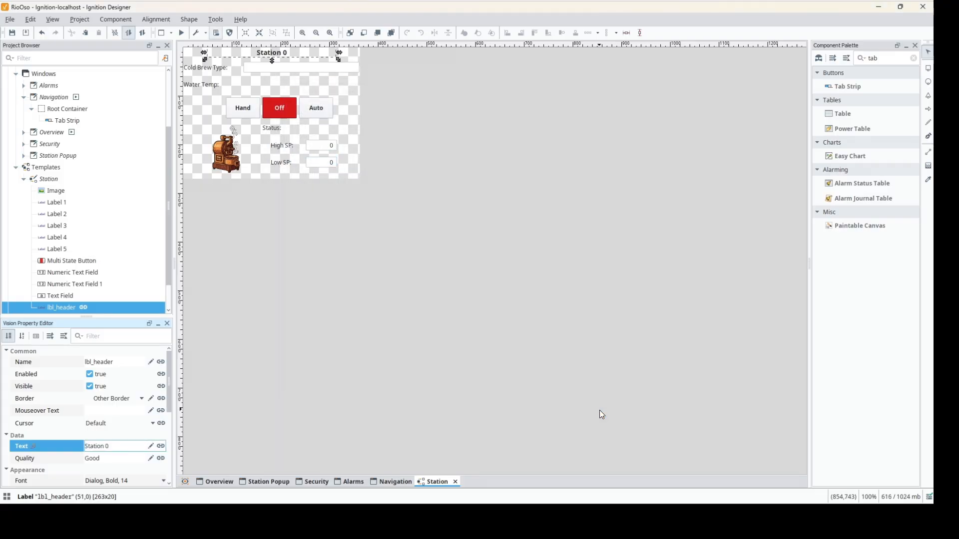
- Set the Station template's brewStation parameter to 1
left_click(280, 274)
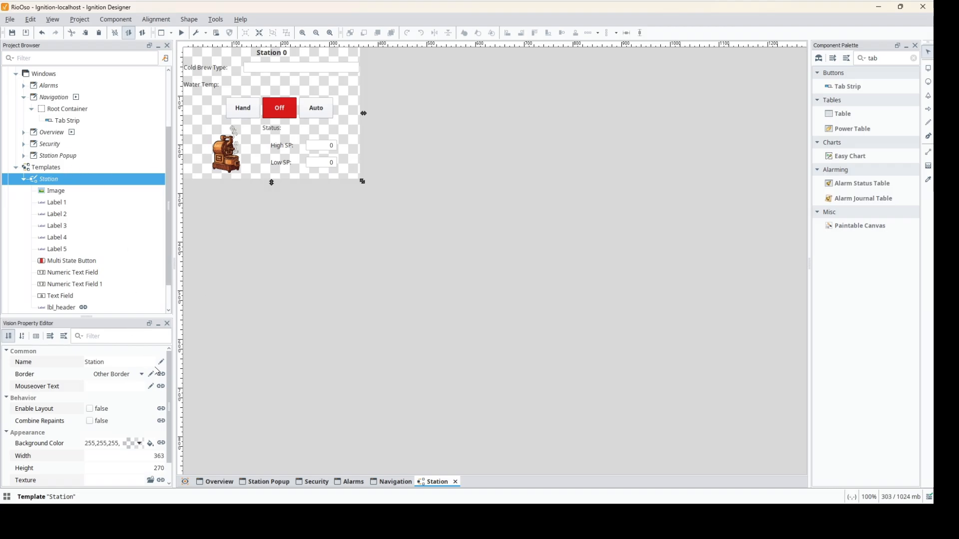
scroll(132, 404, "down", 2)
left_click(132, 481)
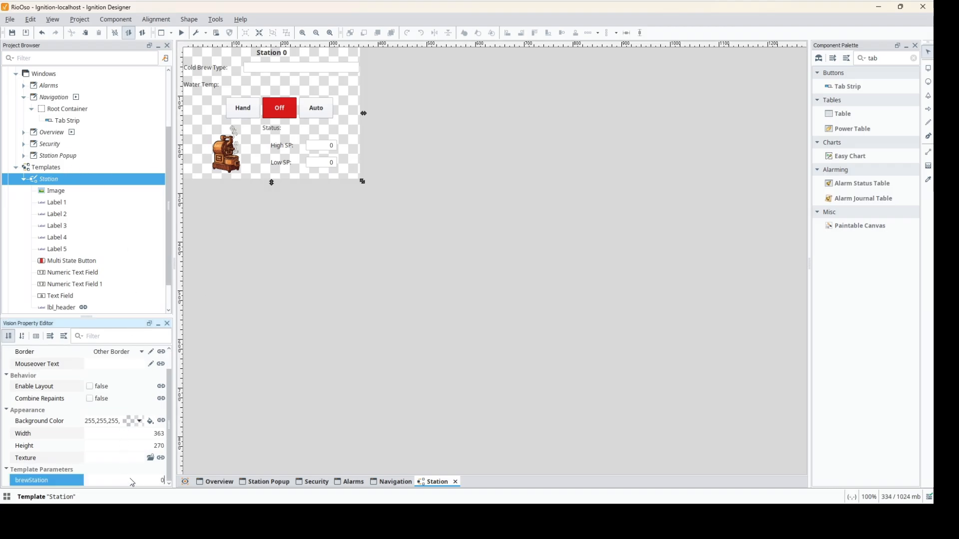
type("1")
key("Return")
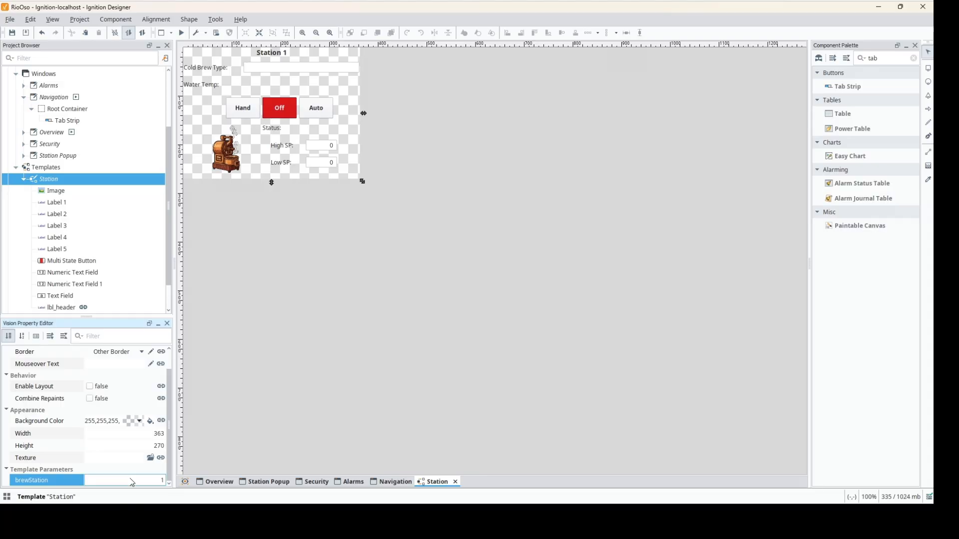
- Rename the text field beside the Cold Brew Type label as txt_brewType
left_click(285, 70)
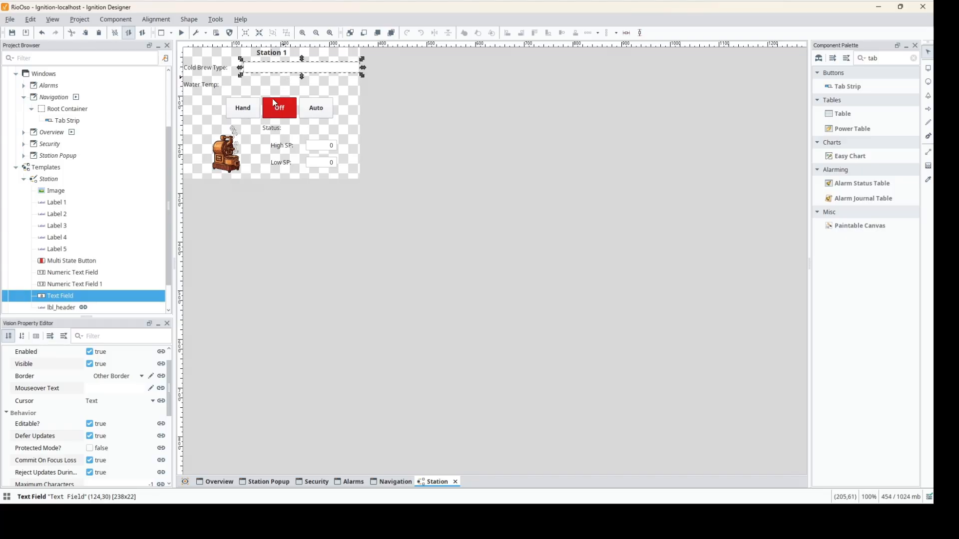
scroll(121, 366, "up", 2)
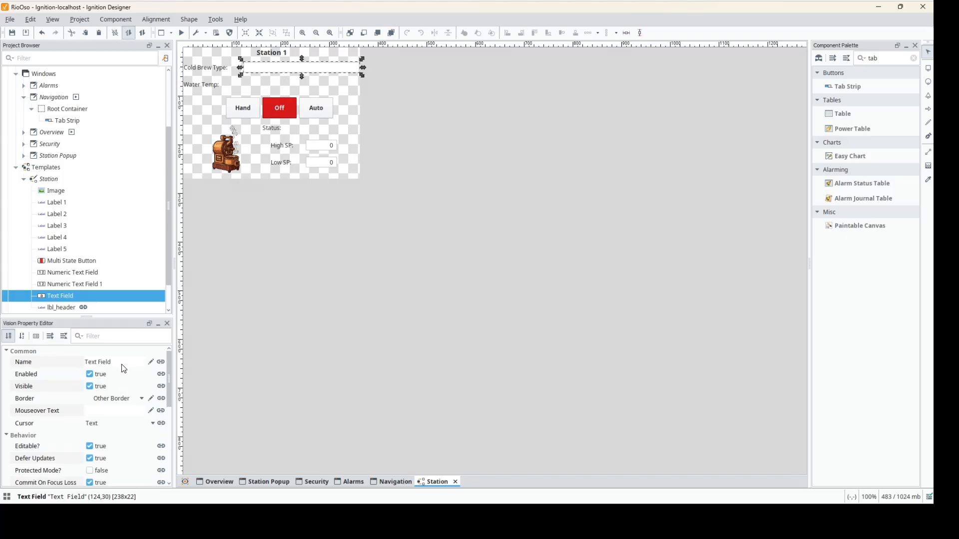
left_click(122, 366)
type("txt_")
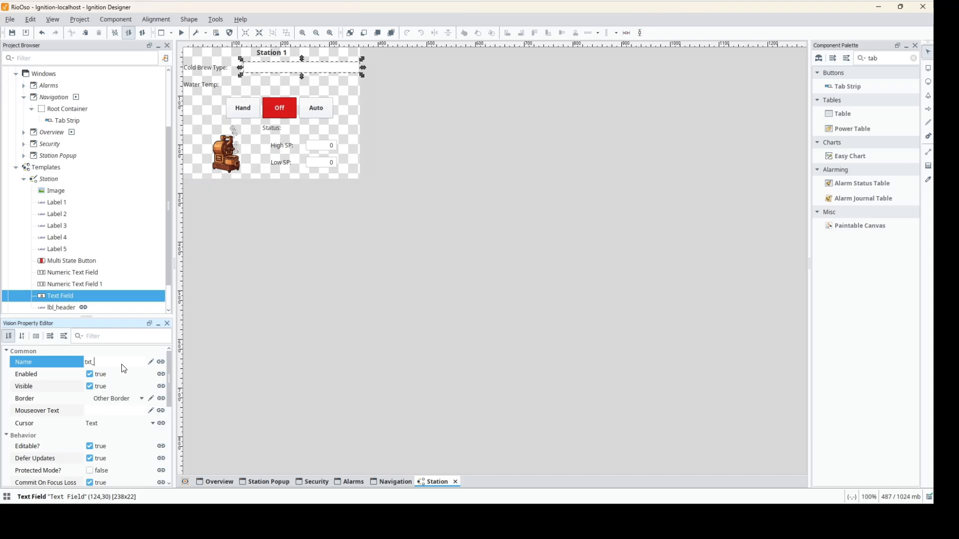
type("brewType")
key("Return")
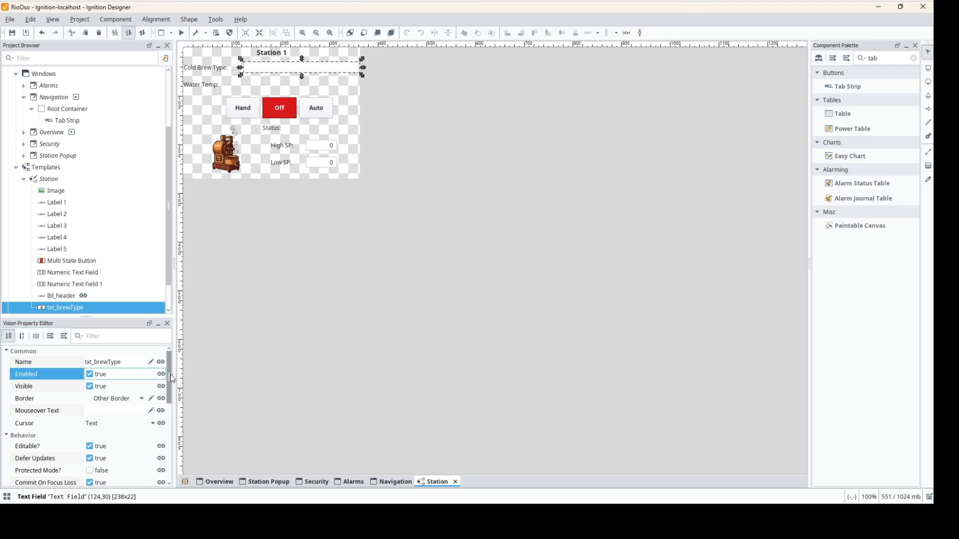
- Start an indirect tag binding on the brew type field's Text, using the tag path [RioOso]RioOso/Station 1/brewType
left_click_drag(170, 374, 166, 419)
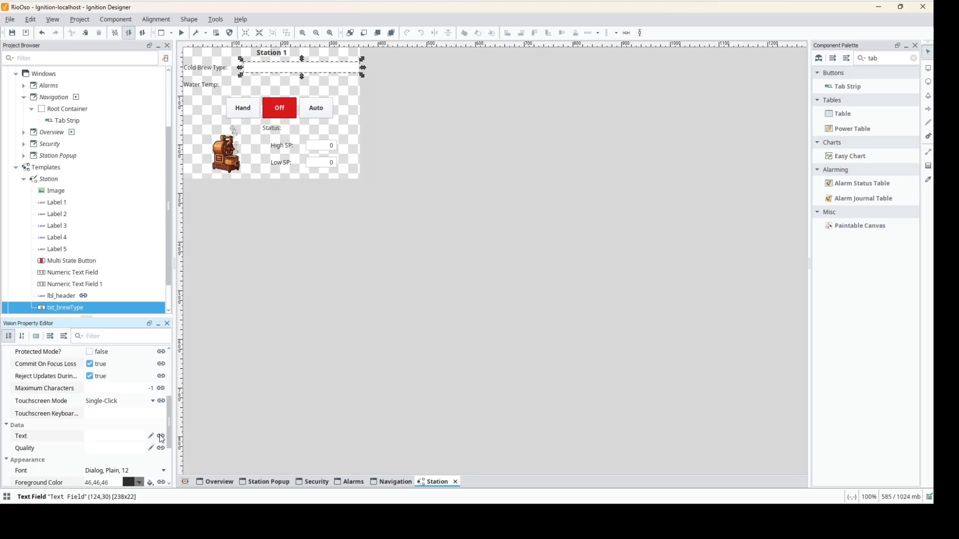
left_click(161, 436)
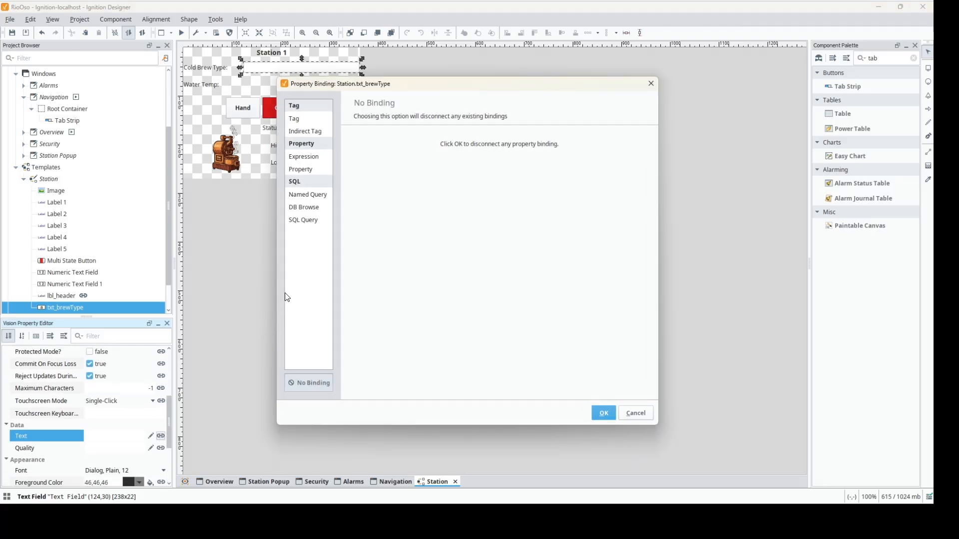
left_click(306, 131)
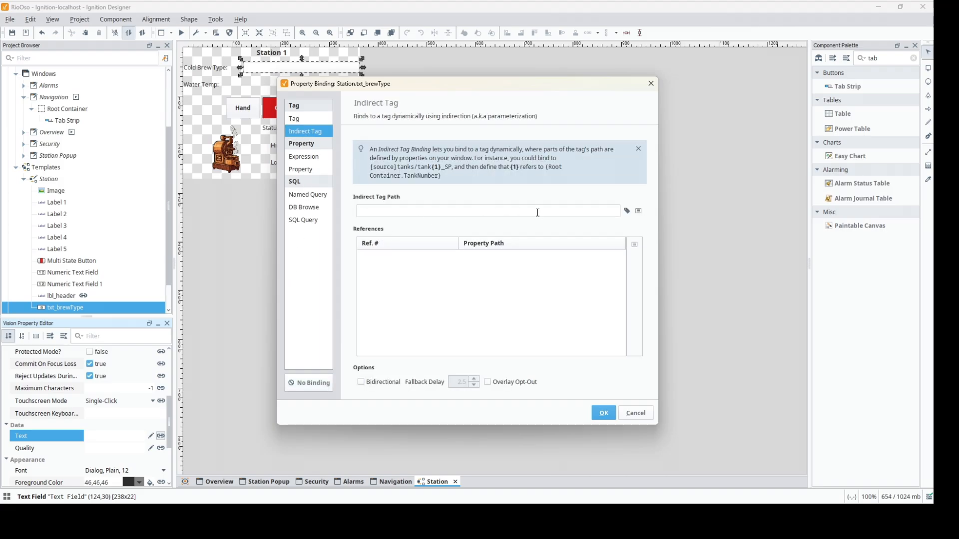
left_click(628, 212)
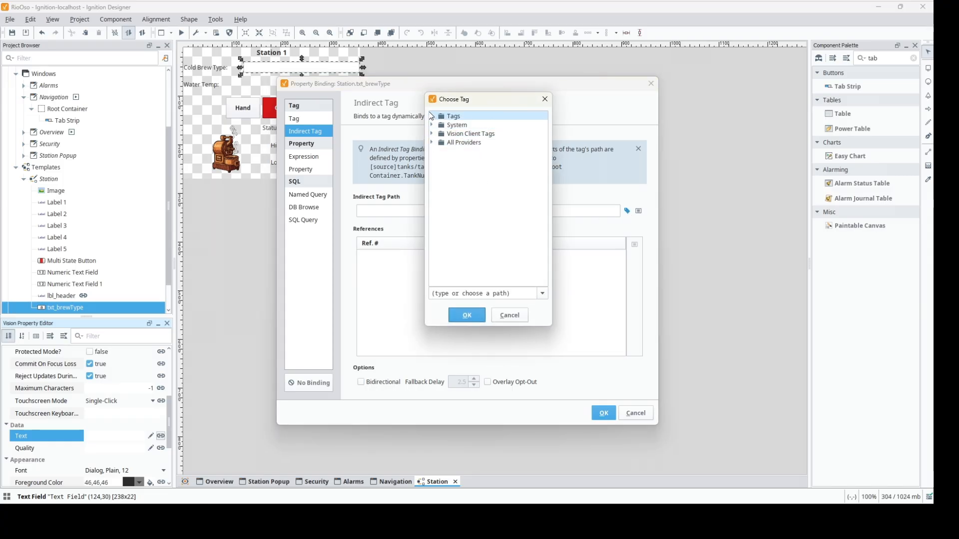
left_click(432, 117)
left_click(440, 134)
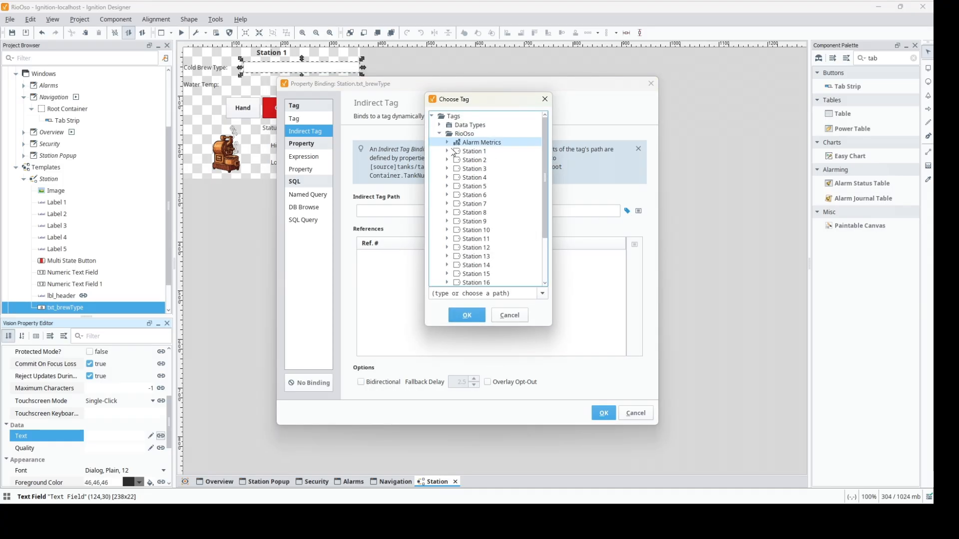
left_click(447, 151)
left_click(483, 178)
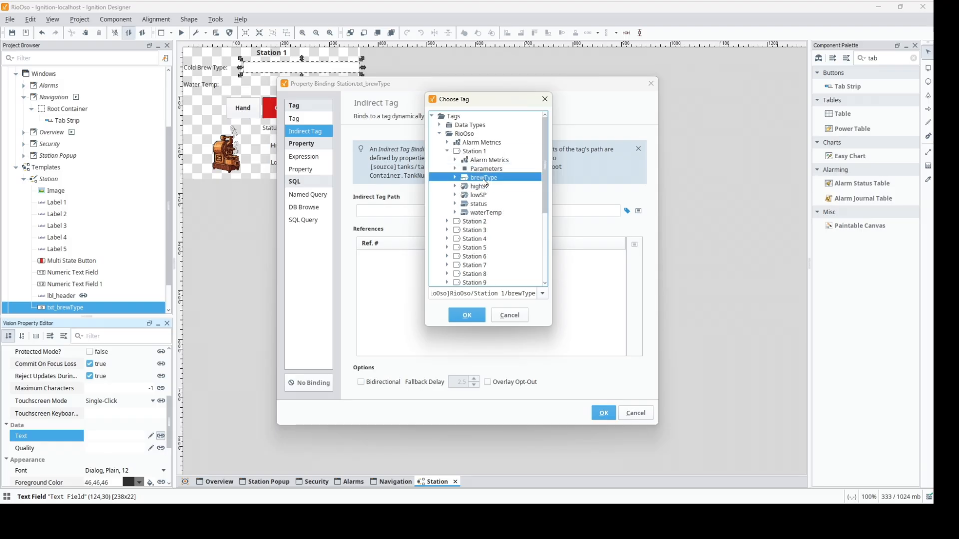
left_click(468, 316)
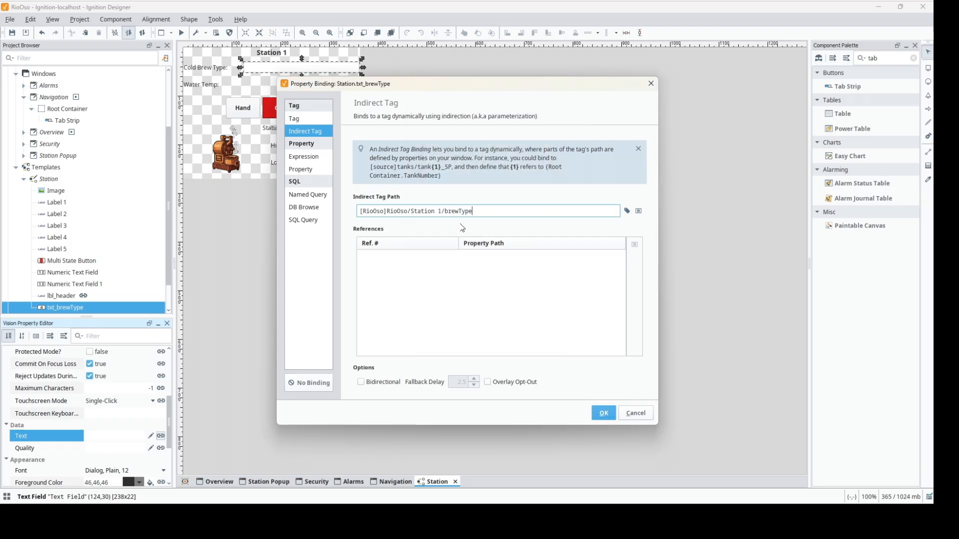
- Replace the fixed station number in the indirect tag path with the reference {1}
left_click(440, 211)
key("Delete")
type("{brewStation}")
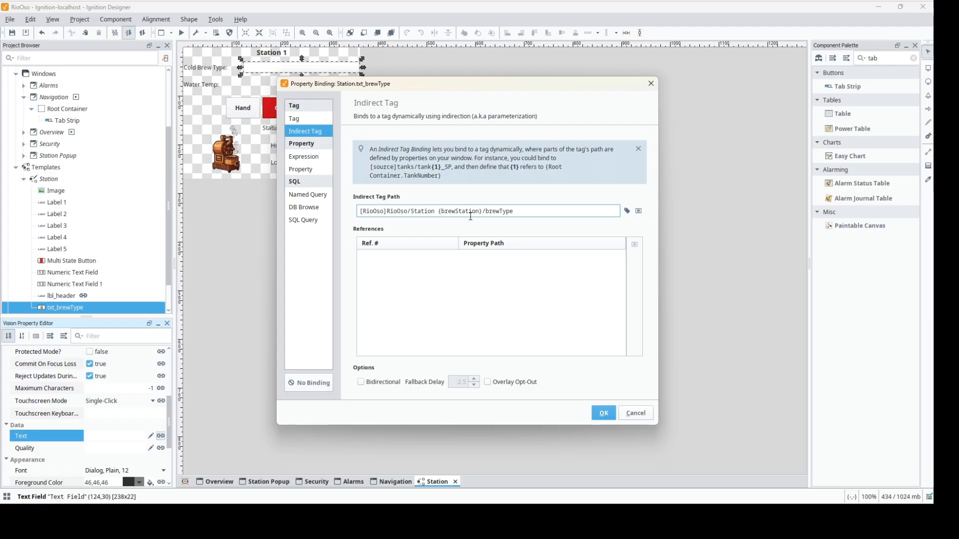
key("Tab")
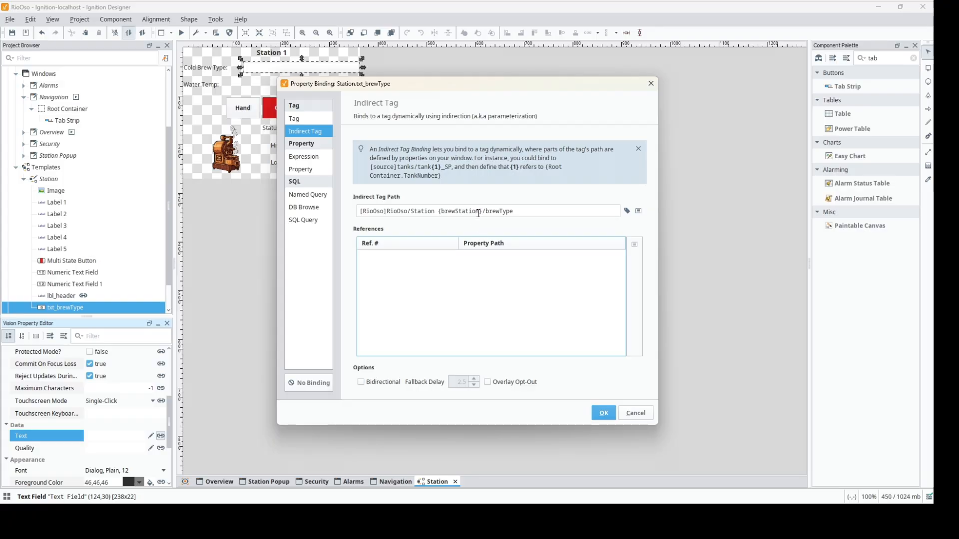
left_click_drag(478, 214, 446, 211)
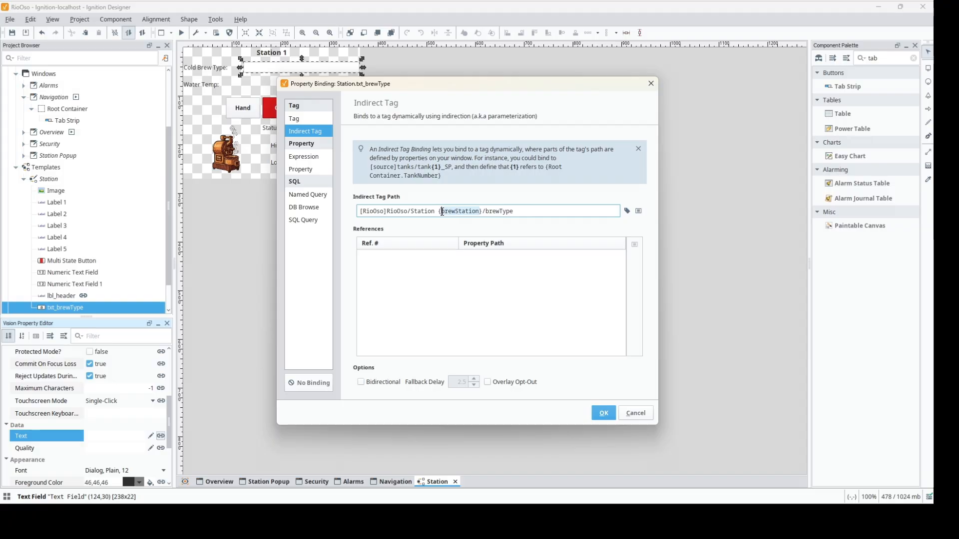
type("1")
key("Tab")
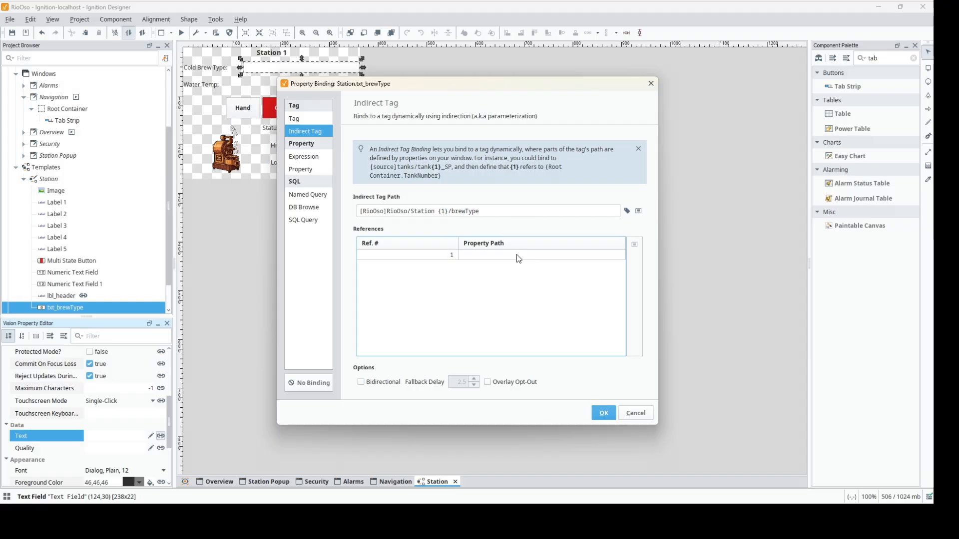
- Link reference 1 to the Station.brewStation property, make the binding bidirectional and apply it
left_click(483, 255)
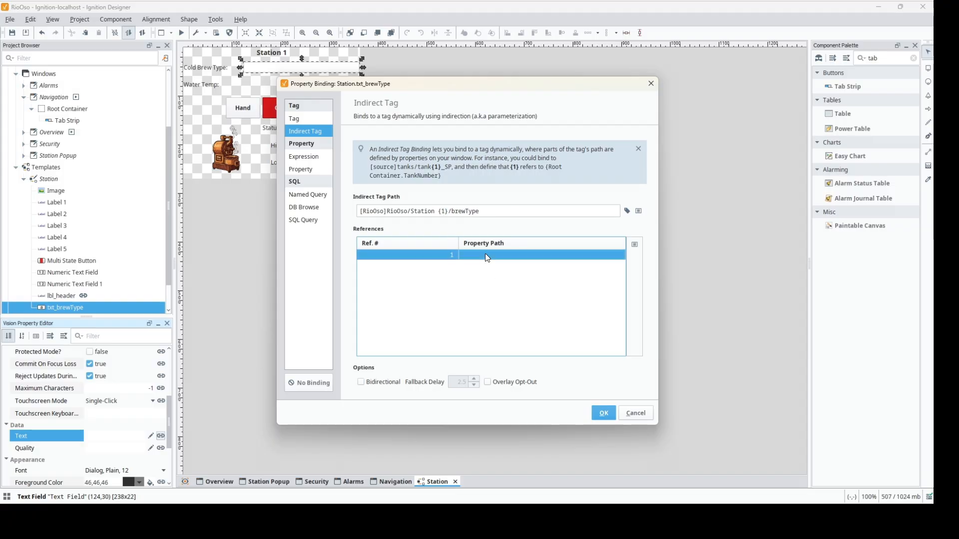
left_click(633, 244)
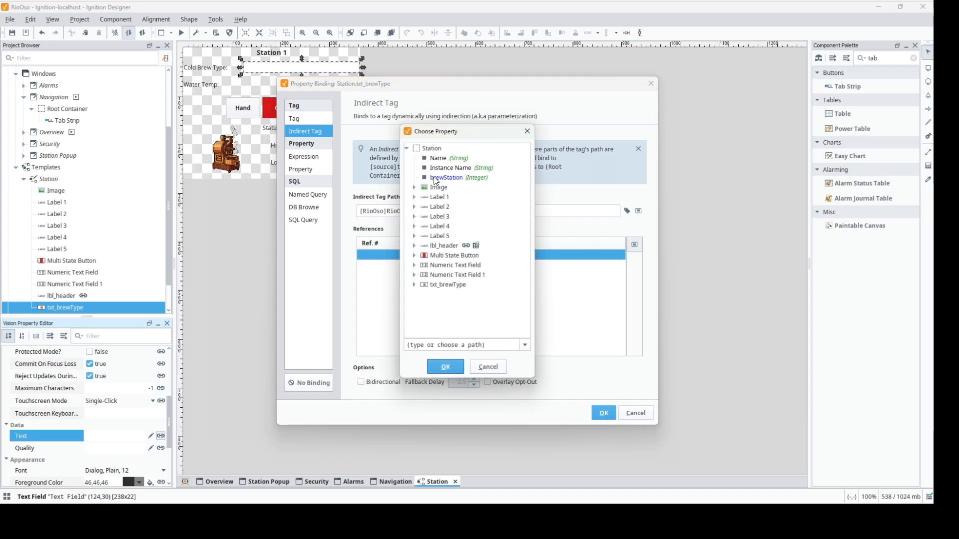
left_click(437, 178)
left_click(433, 367)
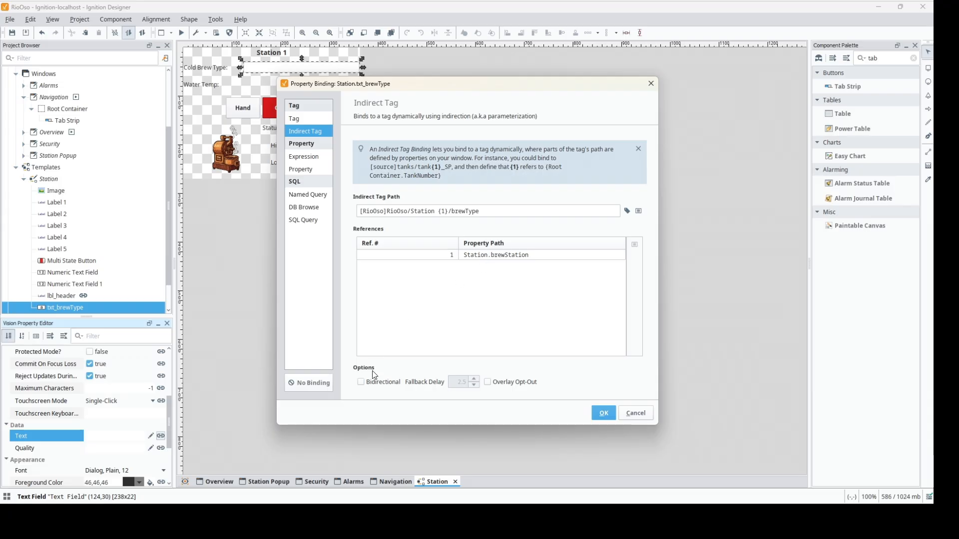
left_click(362, 385)
left_click(604, 414)
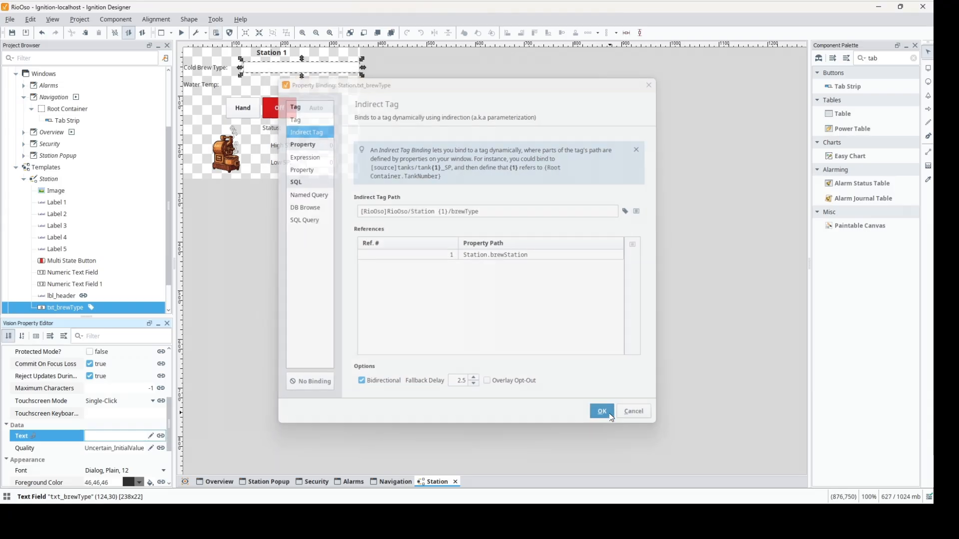
- Show the Tag Browser and expand the RioOso folder to Station 1's brewType tag
left_click(53, 19)
left_click(82, 63)
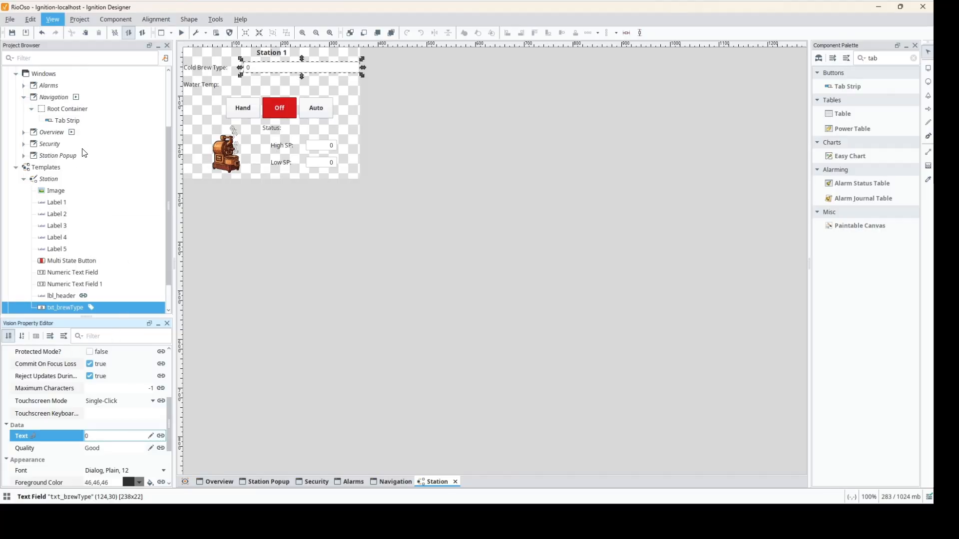
left_click(9, 194)
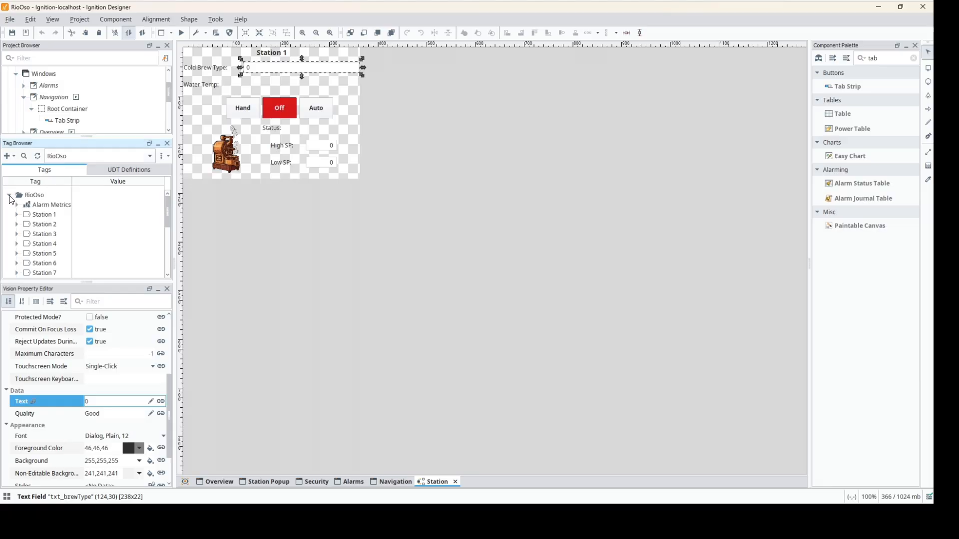
left_click(17, 214)
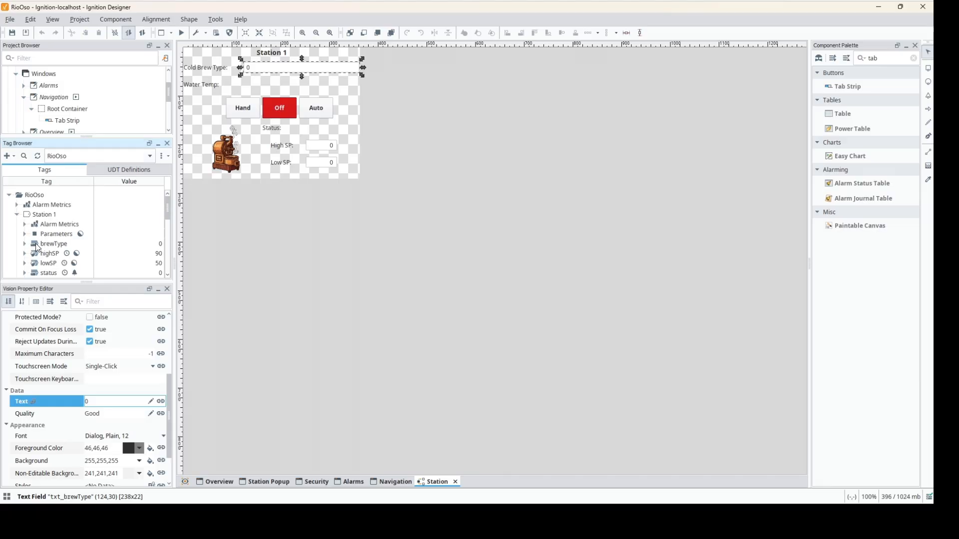
left_click(50, 243)
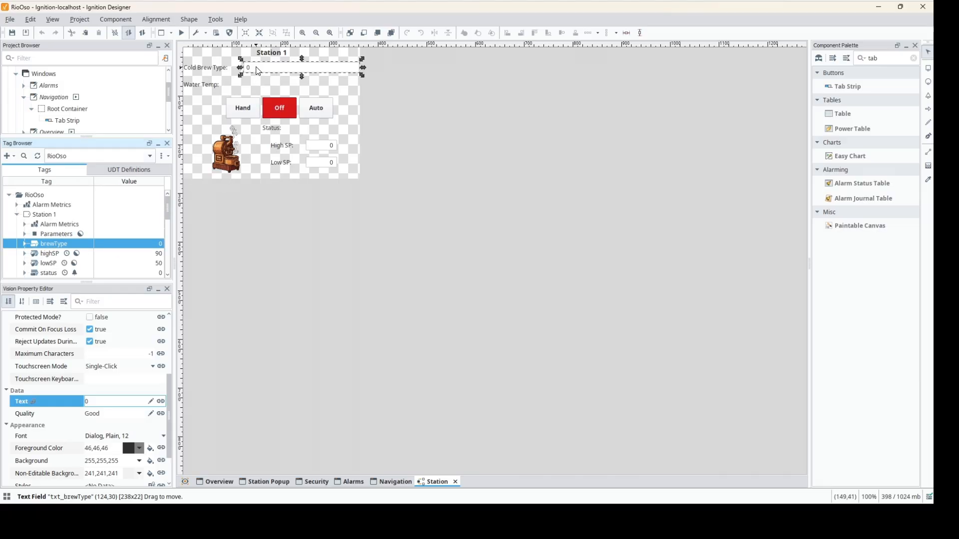
- Start preview mode and try to write SCADA Forge to the tag through the Cold Brew Type field
left_click(181, 34)
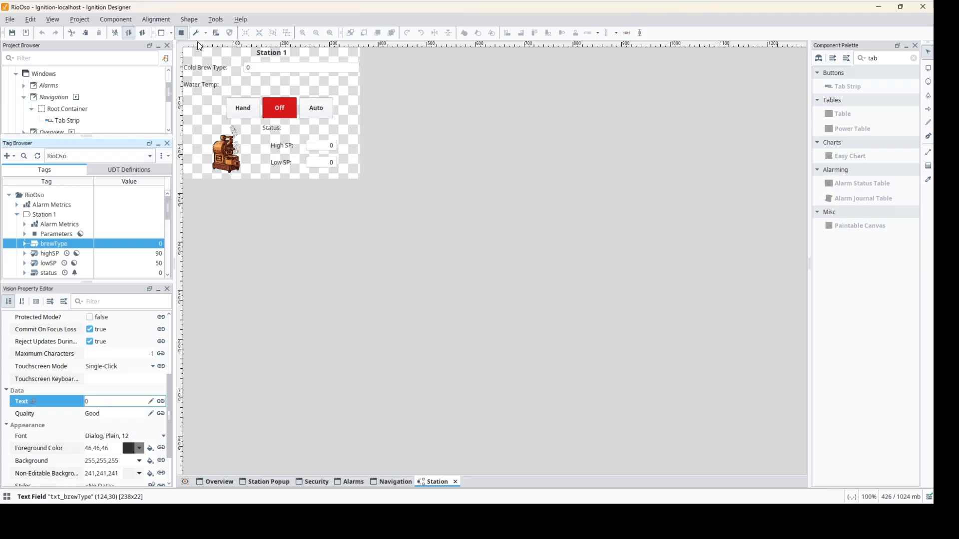
left_click(278, 65)
type("SCADA Forge")
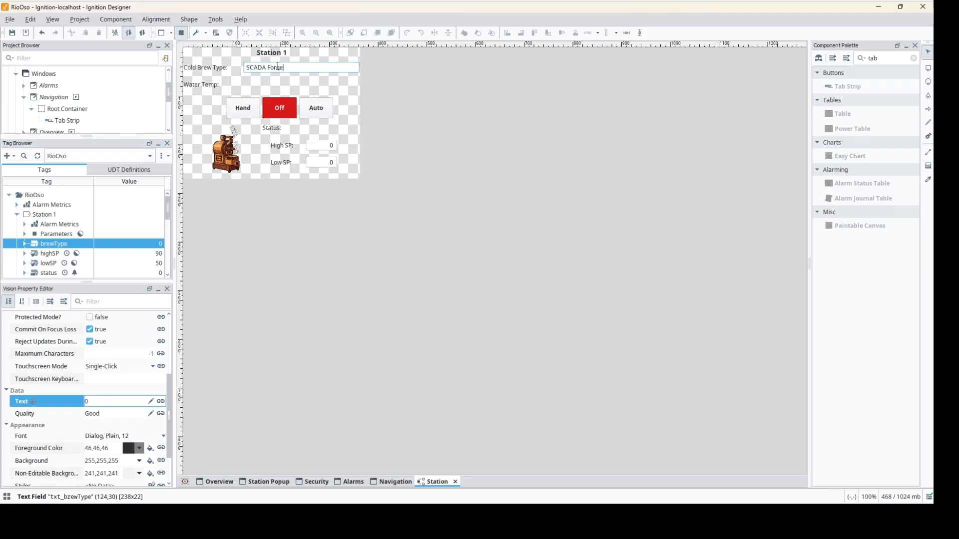
key("Return")
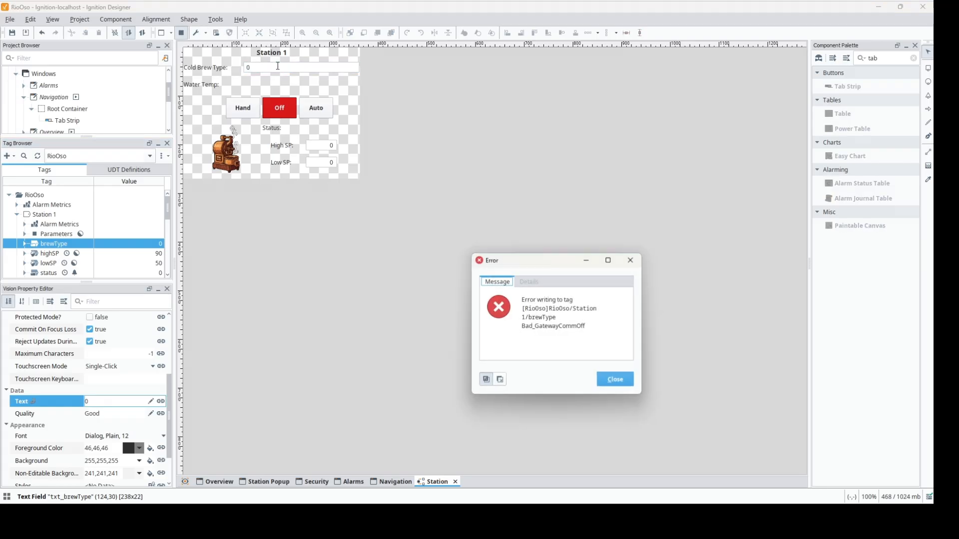
left_click(614, 380)
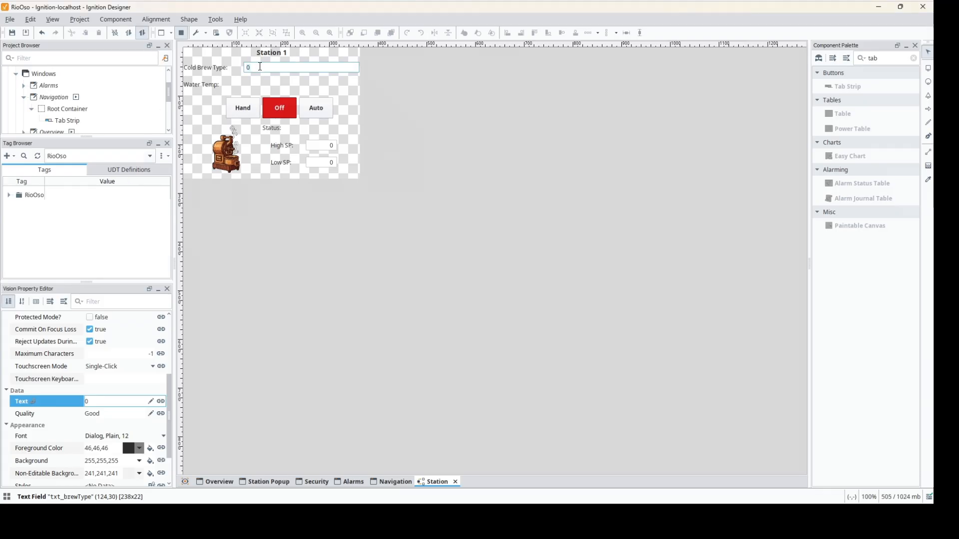
- Expand Station 1's tags again, write SCADA Forge through the Cold Brew Type field and end preview mode
left_click(9, 195)
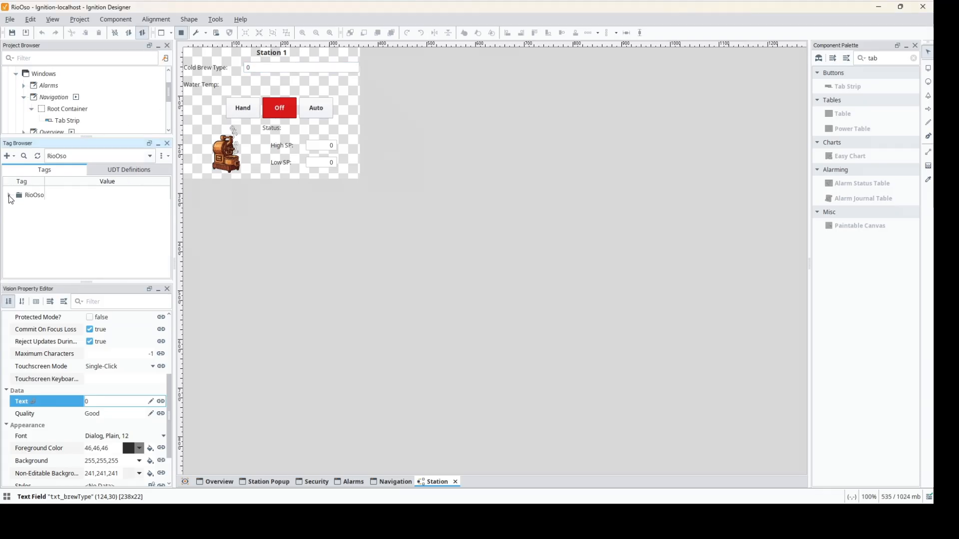
left_click(16, 214)
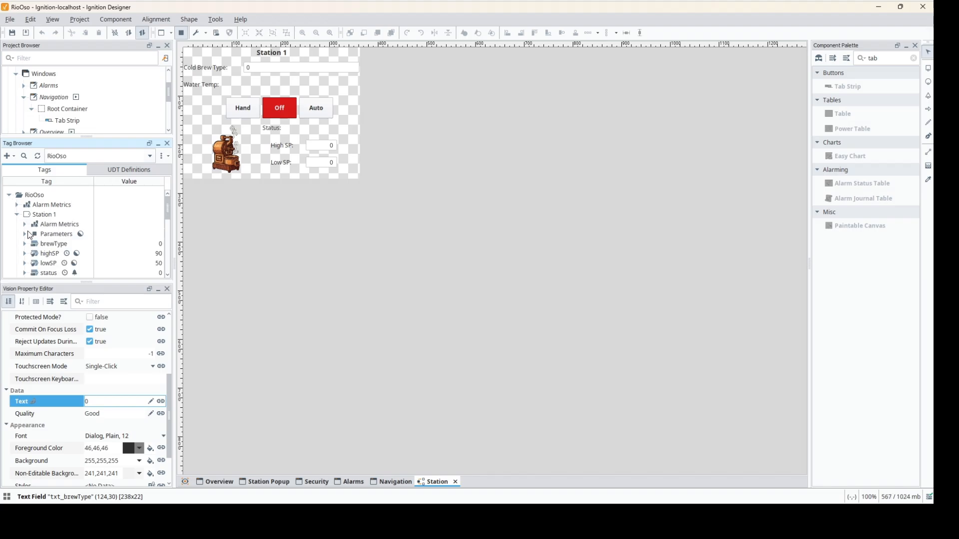
left_click(287, 67)
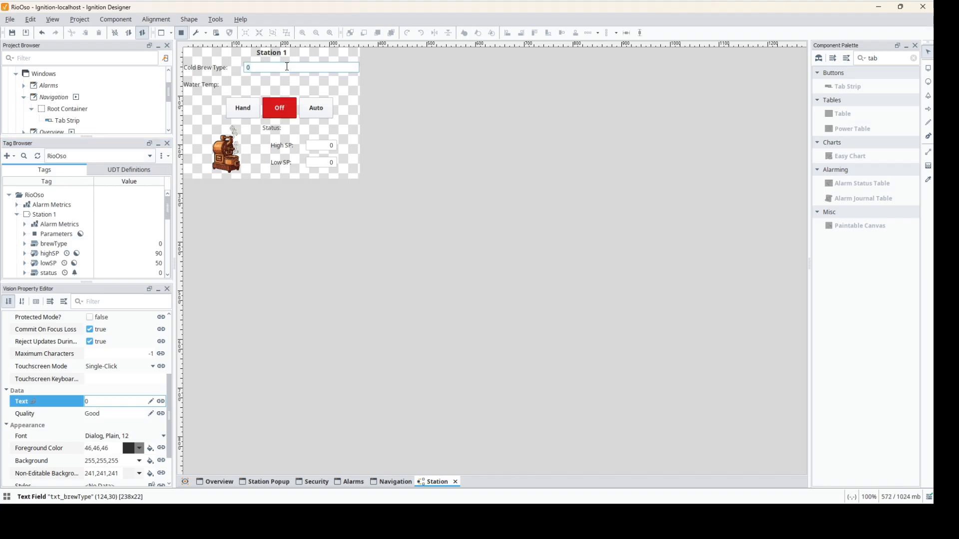
key("BackSpace")
type("SCADA Forge")
key("Return")
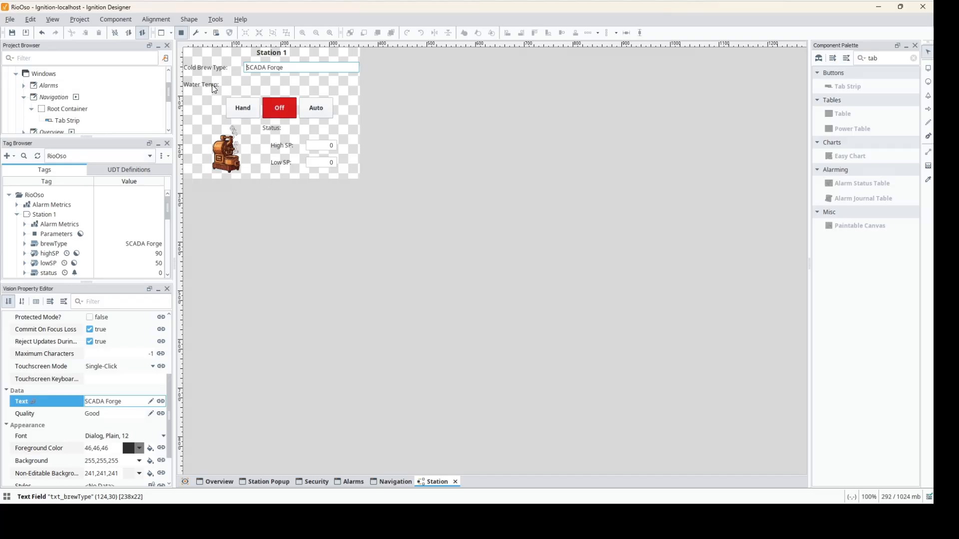
left_click(182, 32)
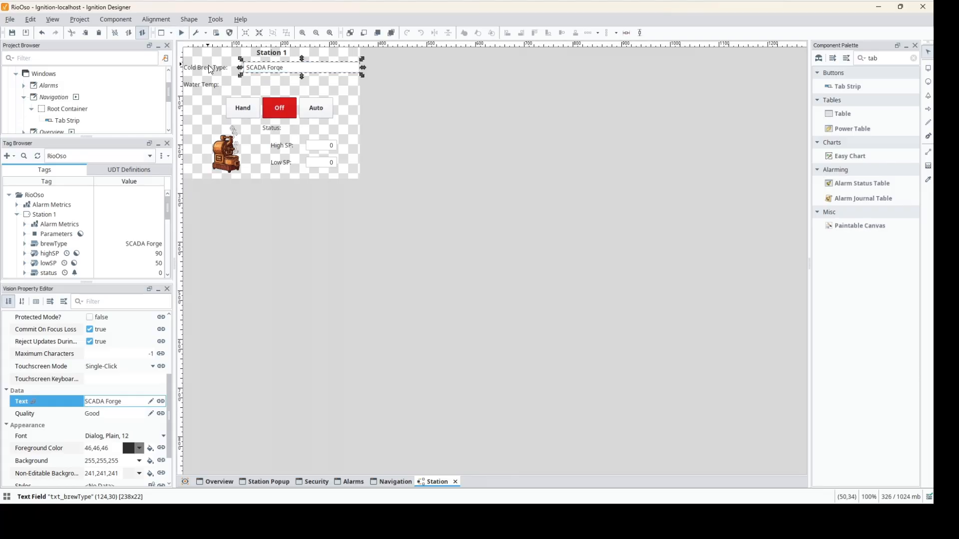
- Rename the Water Temp label as lbl_waterTemp
left_click(207, 85)
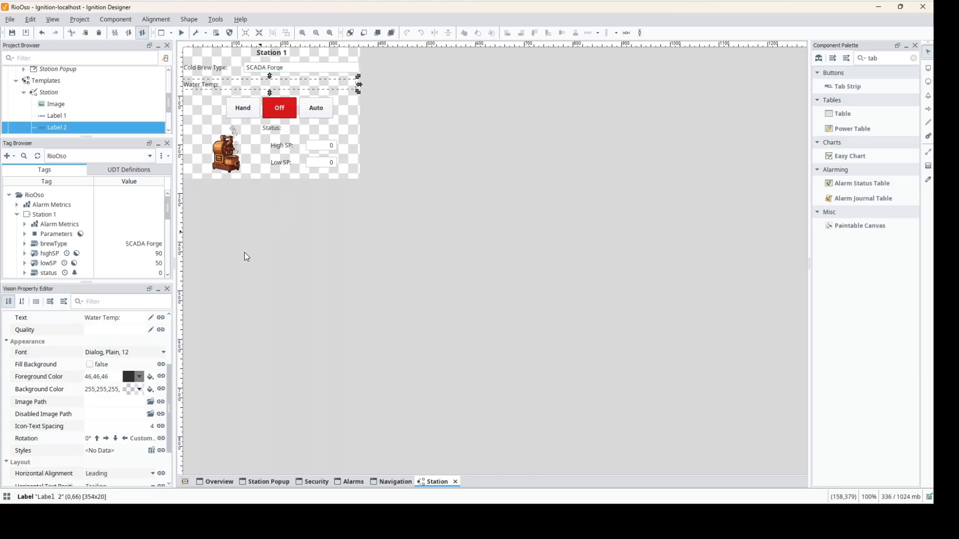
scroll(144, 351, "up", 3)
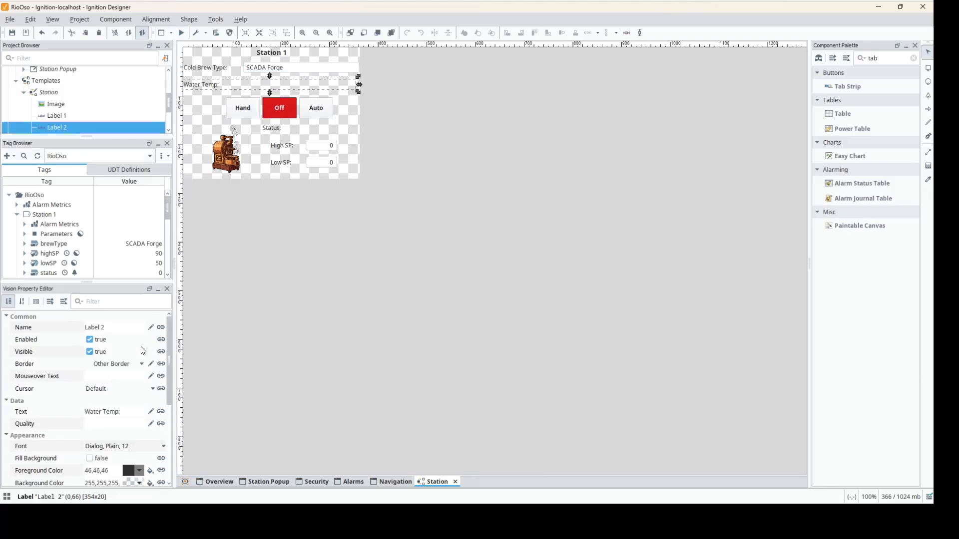
double_click(119, 332)
type("lbl")
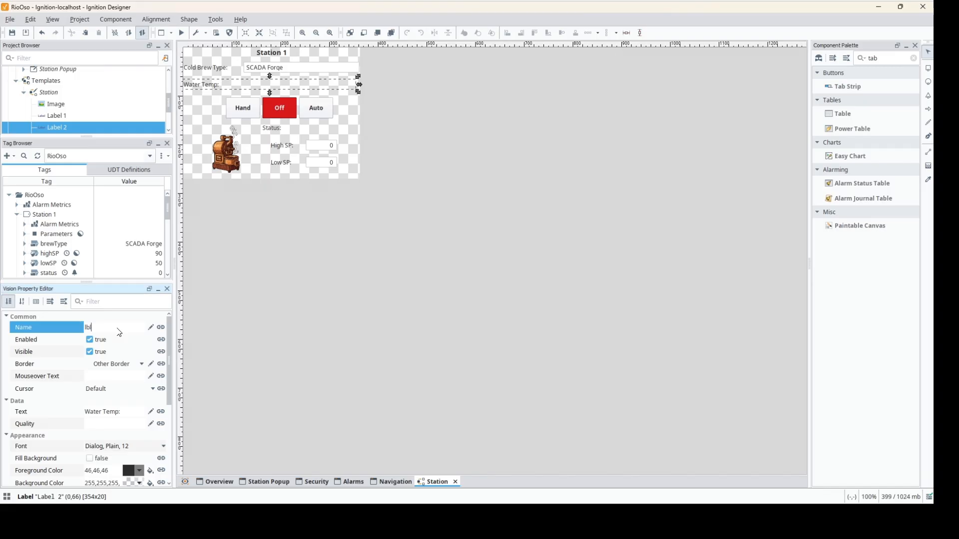
type("_waterTemp")
key("Return")
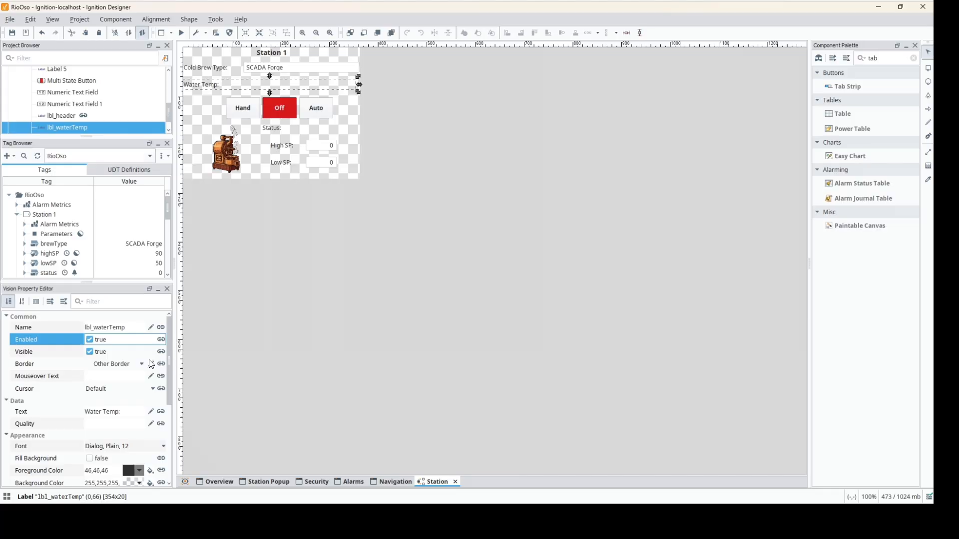
- Start an expression binding on the water temperature label's Text, beginning with "Water Temperature: "+
double_click(127, 415)
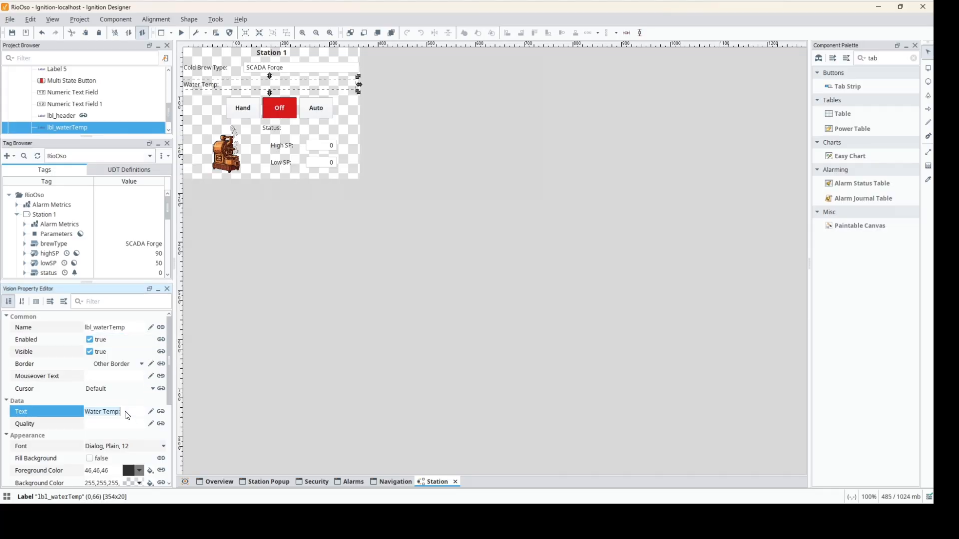
left_click(160, 412)
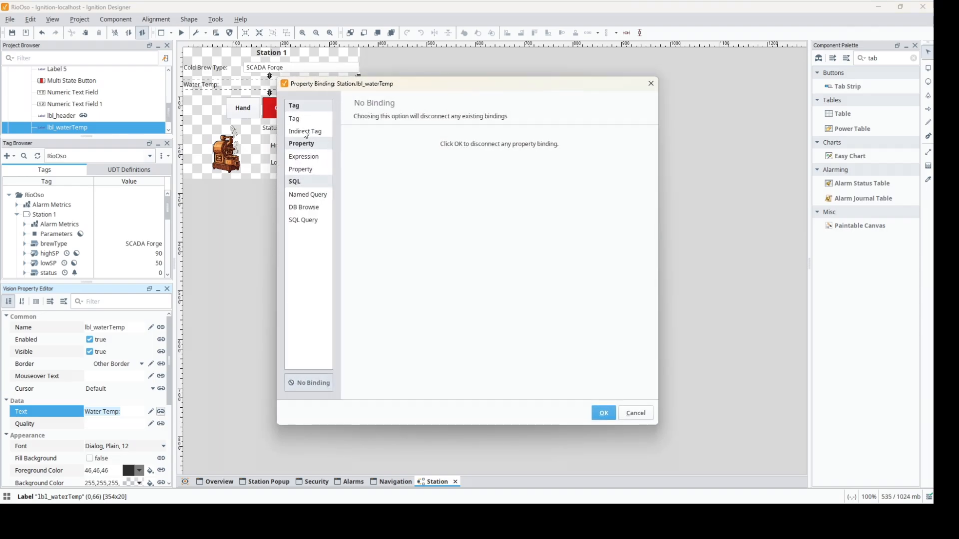
left_click(307, 158)
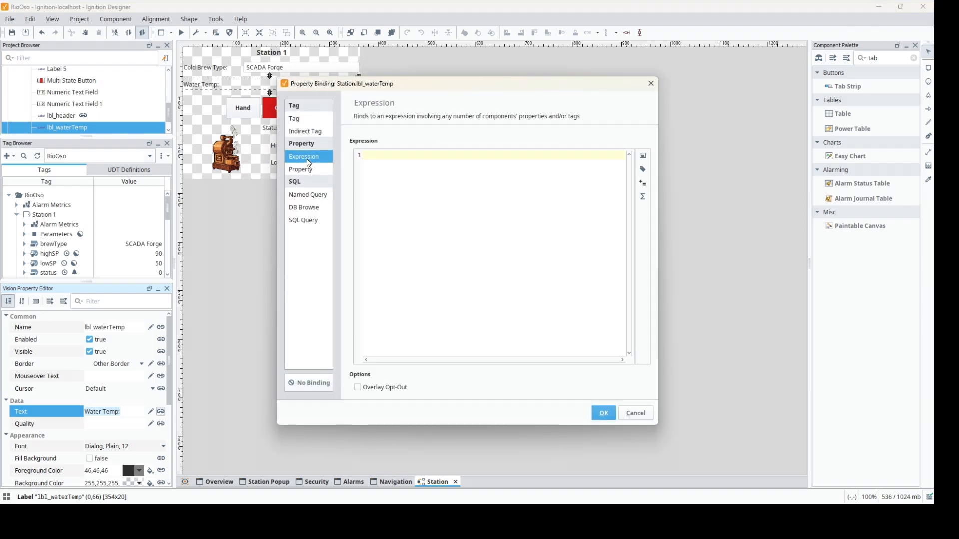
type("\"Water Temperature: \"+")
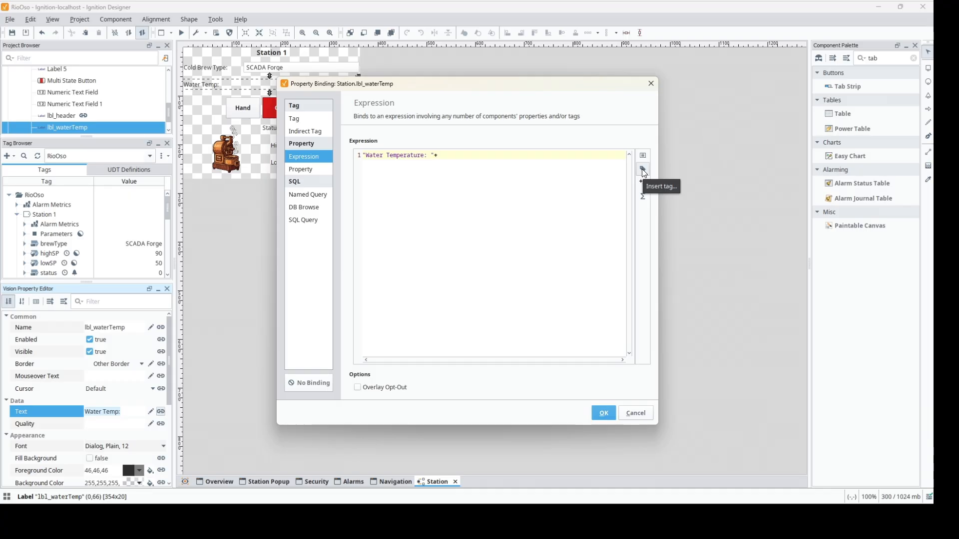
- Insert the tag [RioOso]RioOso/Station 1/waterTemp into the expression and widen the binding dialog
left_click(643, 169)
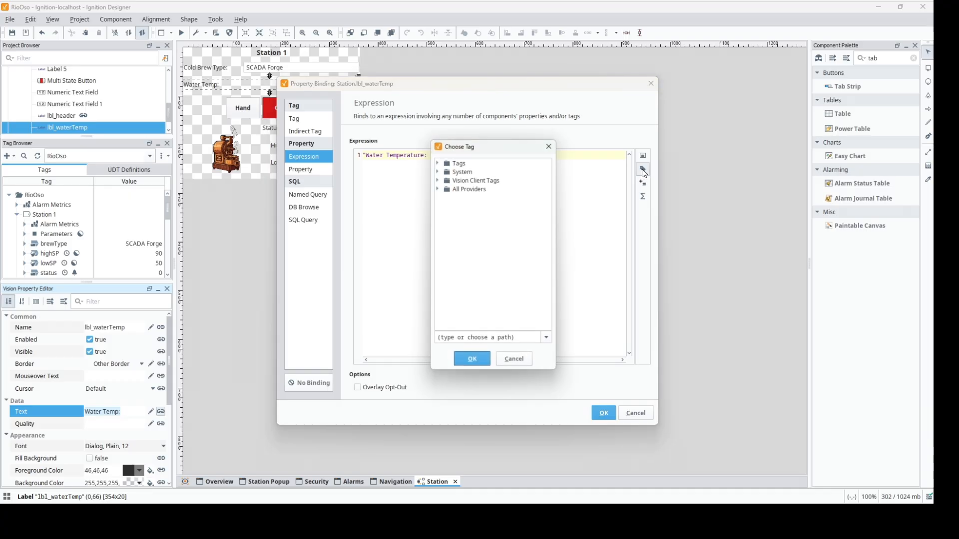
left_click(438, 163)
left_click(445, 179)
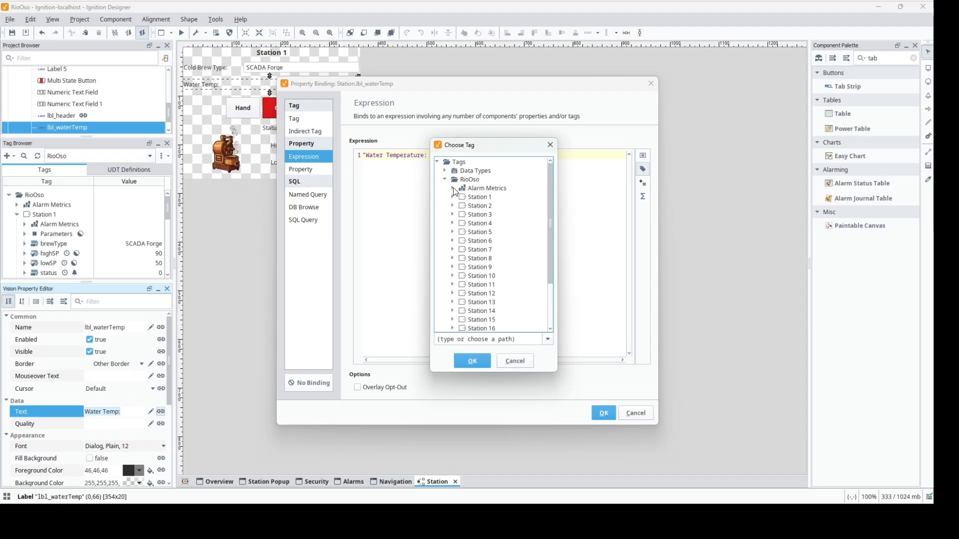
left_click(452, 197)
left_click(484, 258)
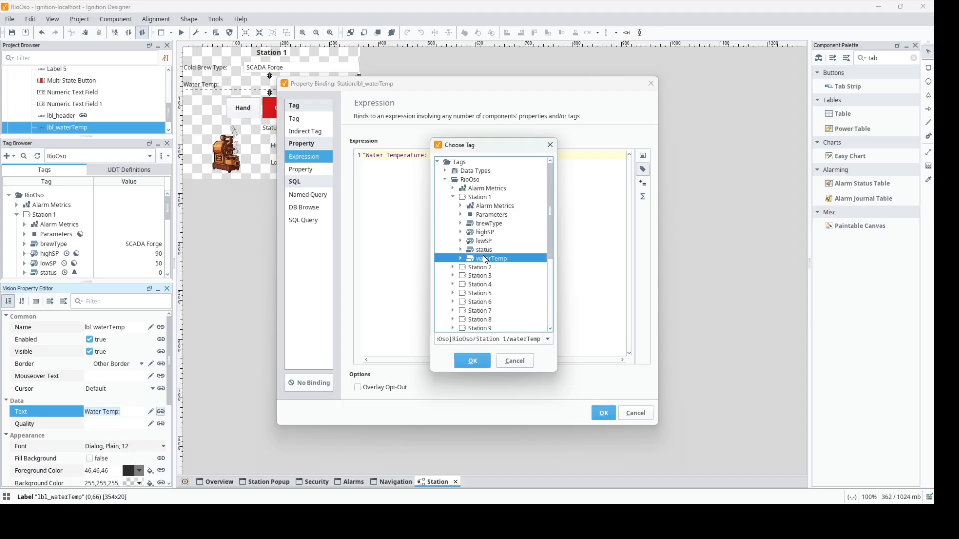
left_click(472, 360)
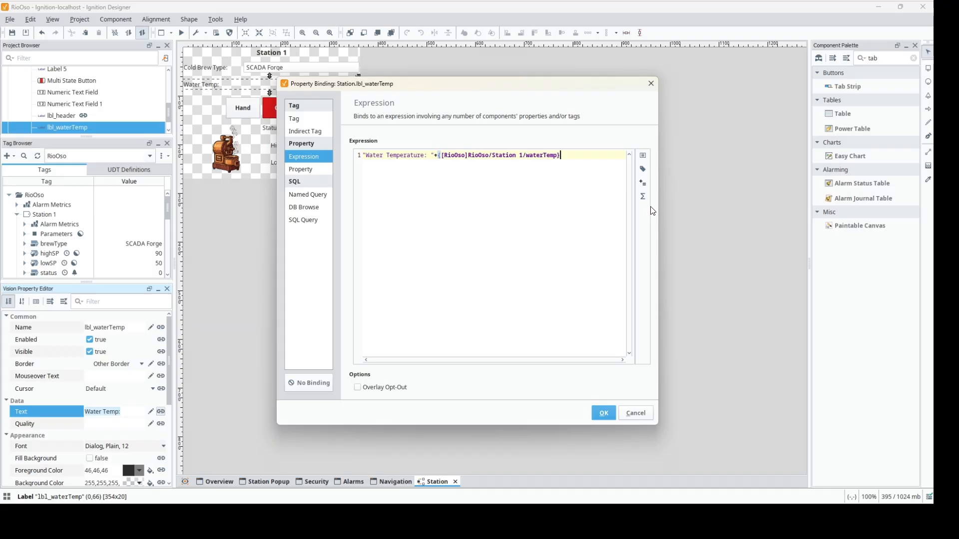
left_click_drag(659, 206, 760, 206)
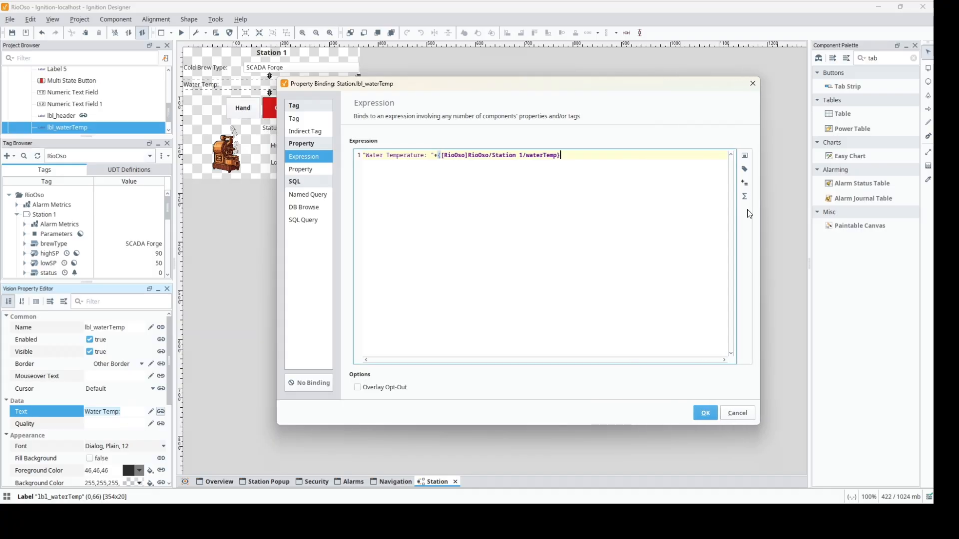
- Convert the inserted tag reference into a tag() function call with the tag path as a quoted string
type("})")
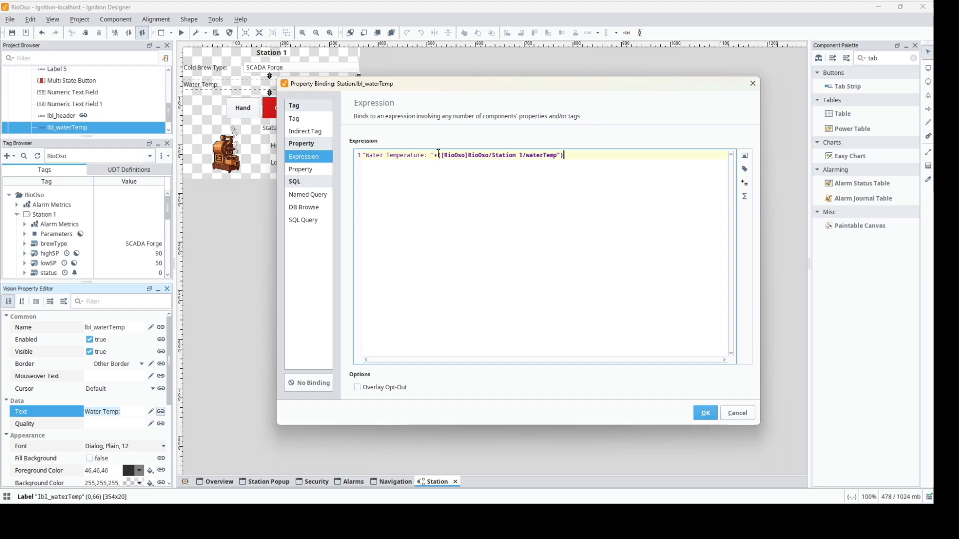
key("Delete")
type("tag(")
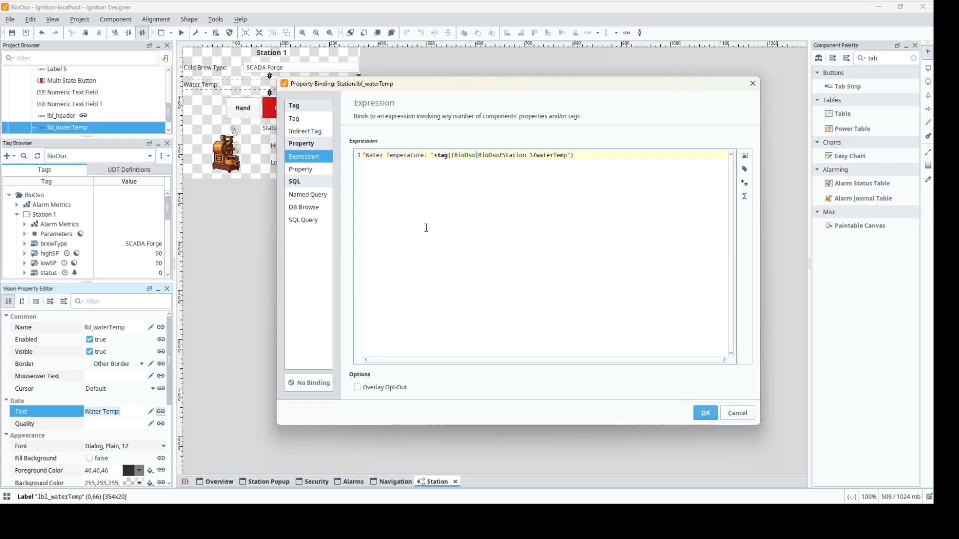
key("shift+Return")
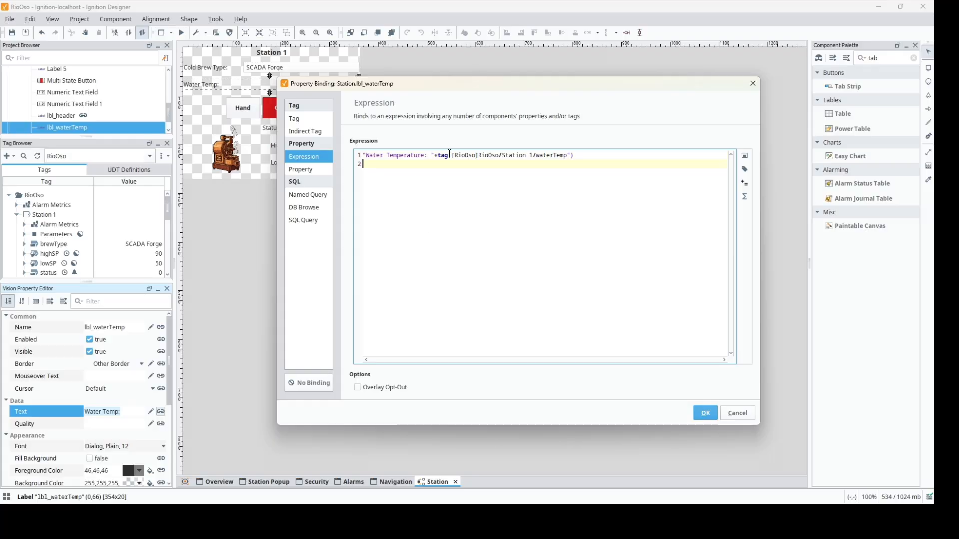
type("\"")
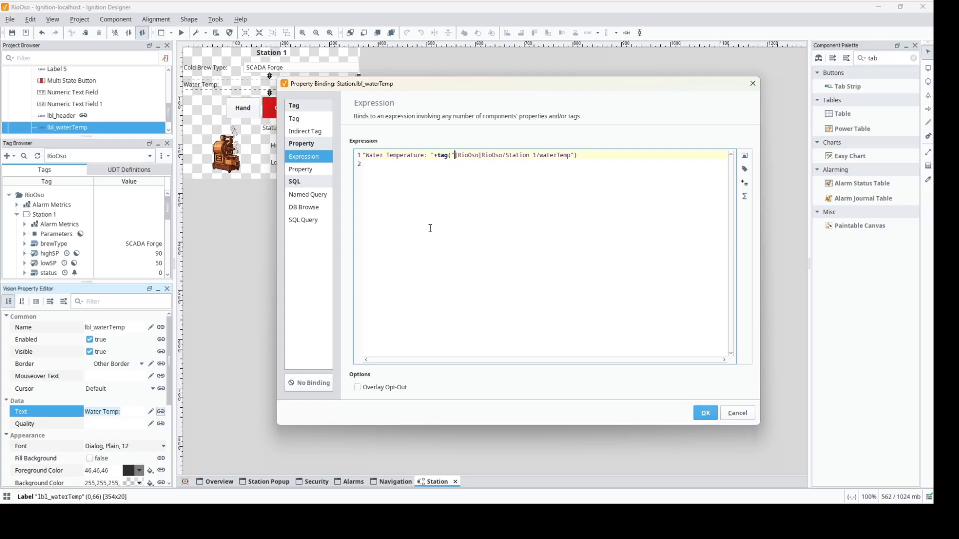
- Replace the fixed station number in the quoted path with {Station.brewStation}, append +" F" to the expression and apply the binding
left_click(536, 155)
key("BackSpace")
type("\"++\"")
left_click(745, 156)
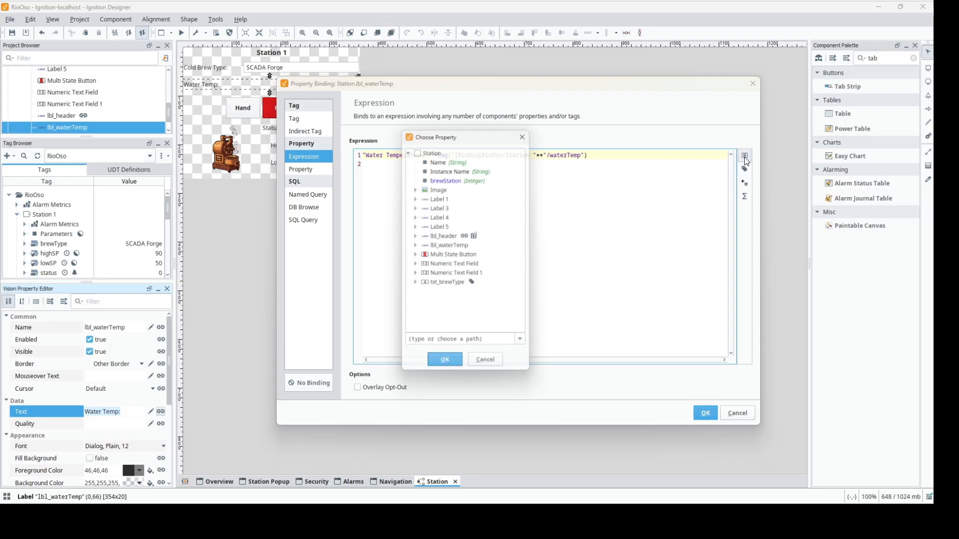
left_click(448, 178)
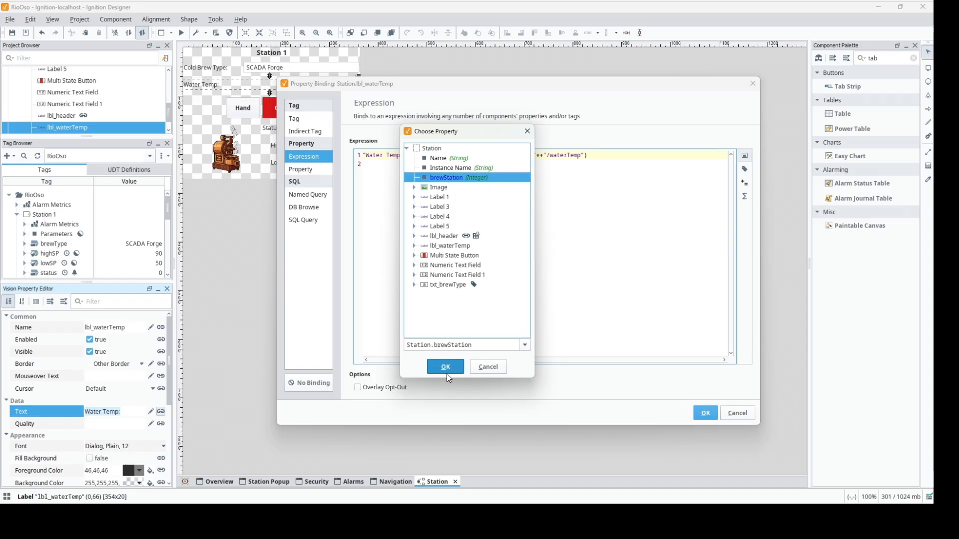
left_click(446, 369)
left_click(669, 157)
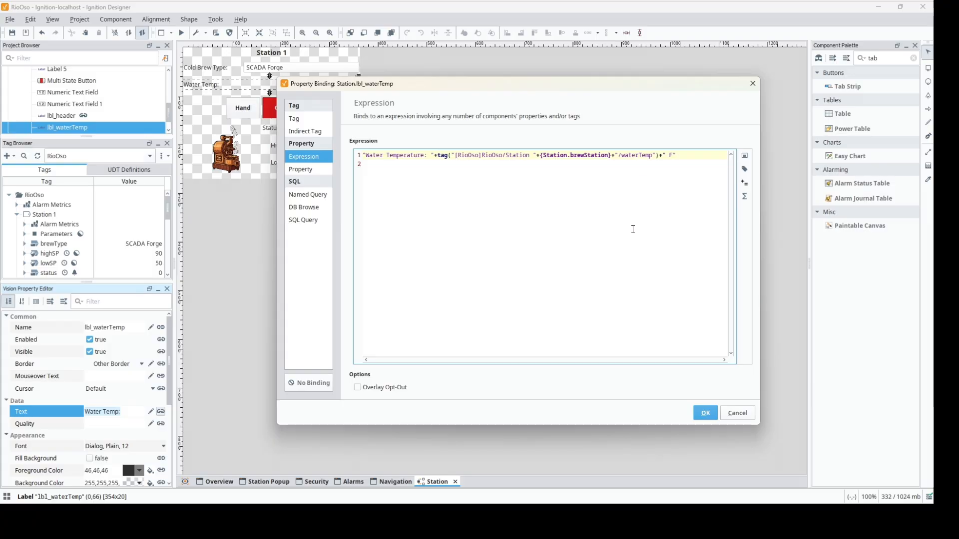
left_click(705, 418)
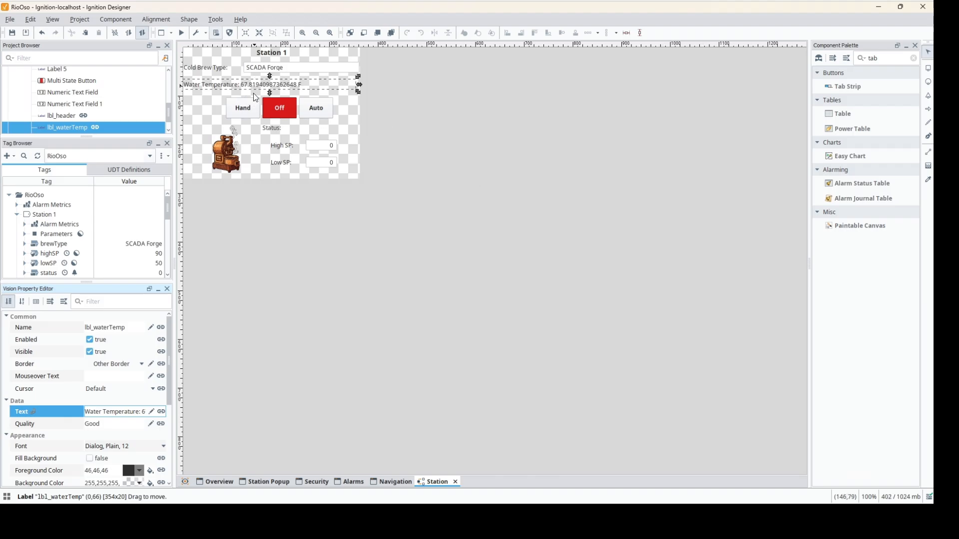
- Wrap the tag() call in the water temperature label's Text expression in round() with 2 decimal places and apply the binding
left_click(161, 411)
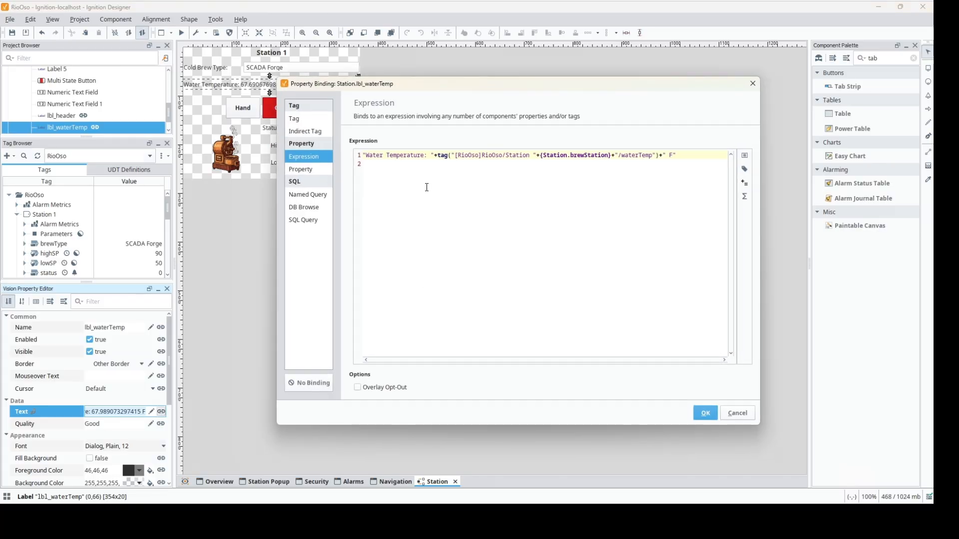
type("round")
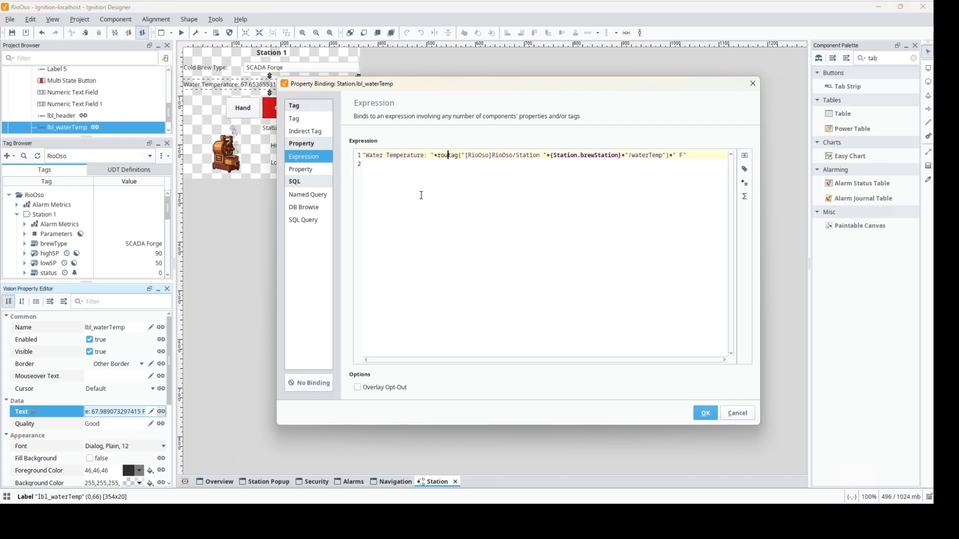
type("(")
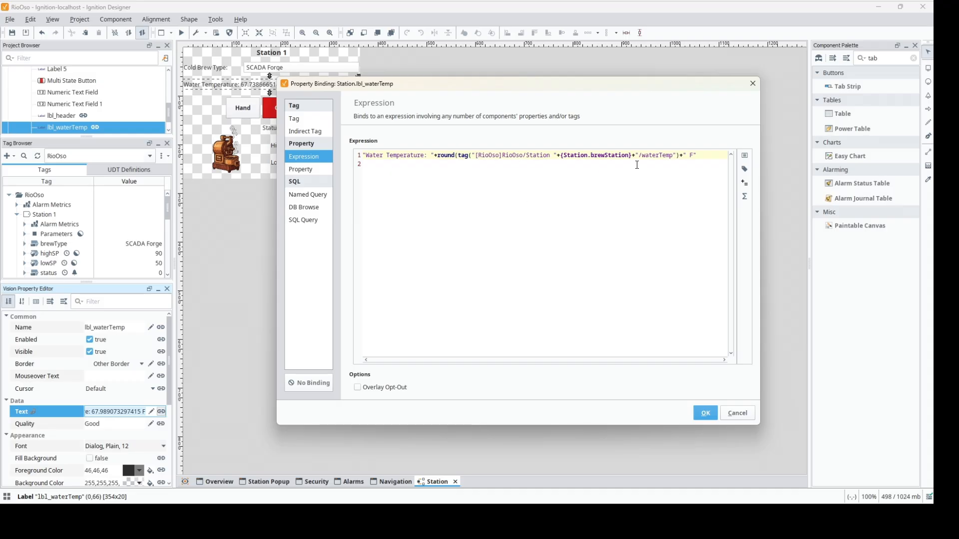
left_click(681, 158)
type(",2)")
left_click(701, 417)
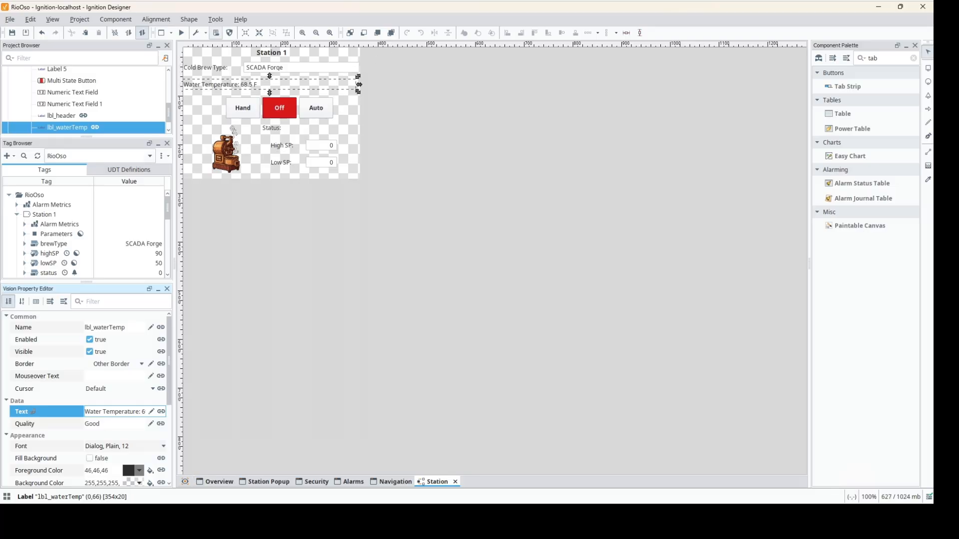
- Review the brew type, water temperature and status control criteria on the Station Template web page, and return to Ignition Designer
left_click(243, 515)
left_click_drag(519, 294, 225, 290)
left_click(463, 312)
left_click_drag(463, 312, 244, 307)
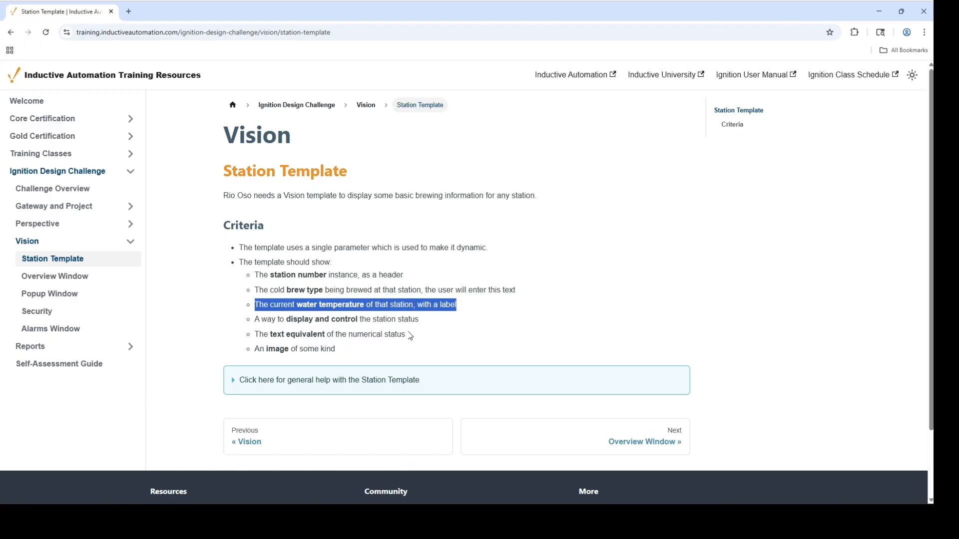
left_click_drag(419, 320, 254, 320)
key("alt+Tab")
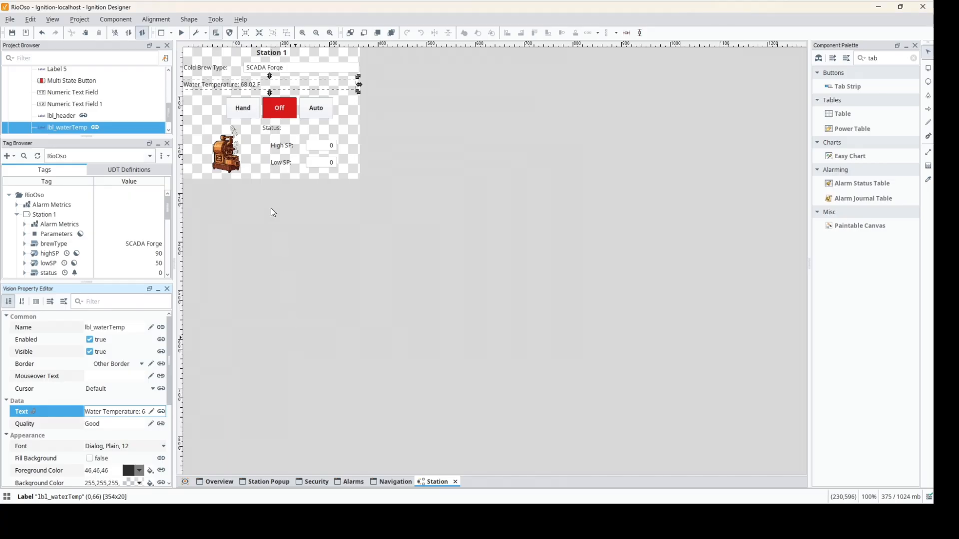
- Start an indirect tag binding on the multi-state button's Control Value, using the tag path [RioOso]RioOso/Station 1/status
left_click(268, 103)
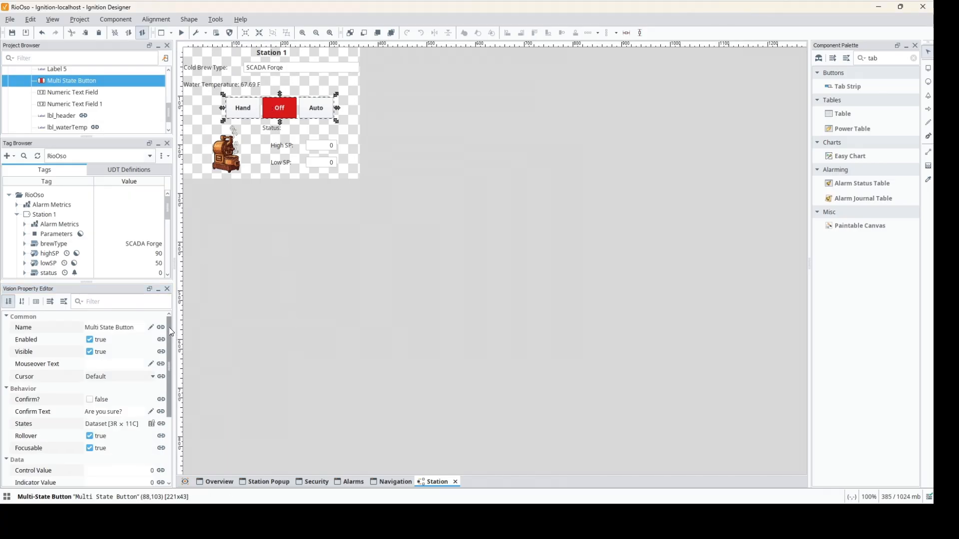
left_click_drag(173, 336, 174, 360)
scroll(174, 361, "down", 5)
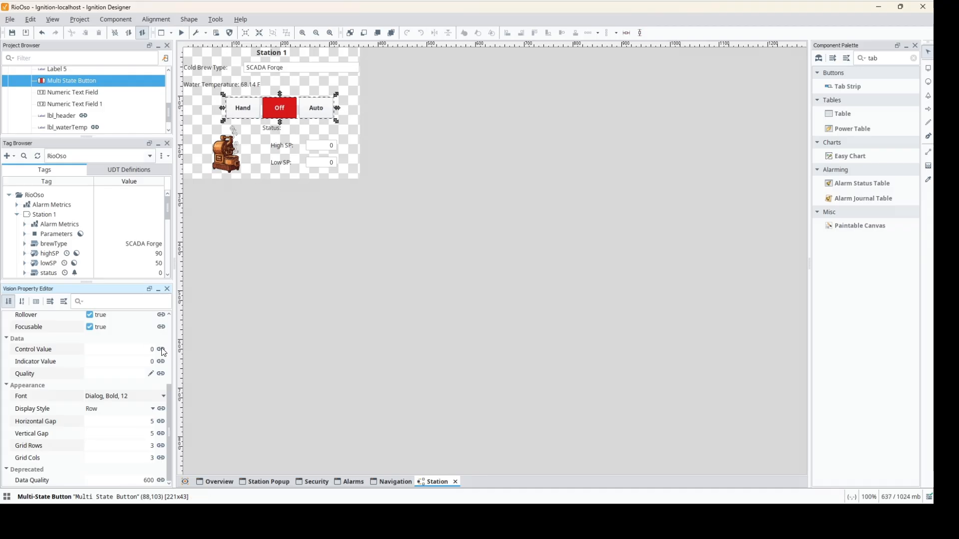
left_click(54, 349)
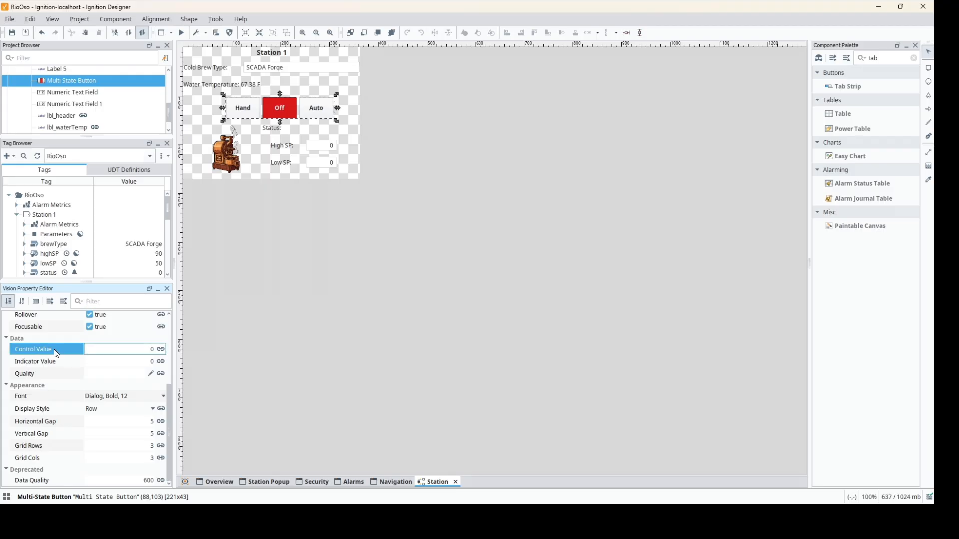
left_click(161, 350)
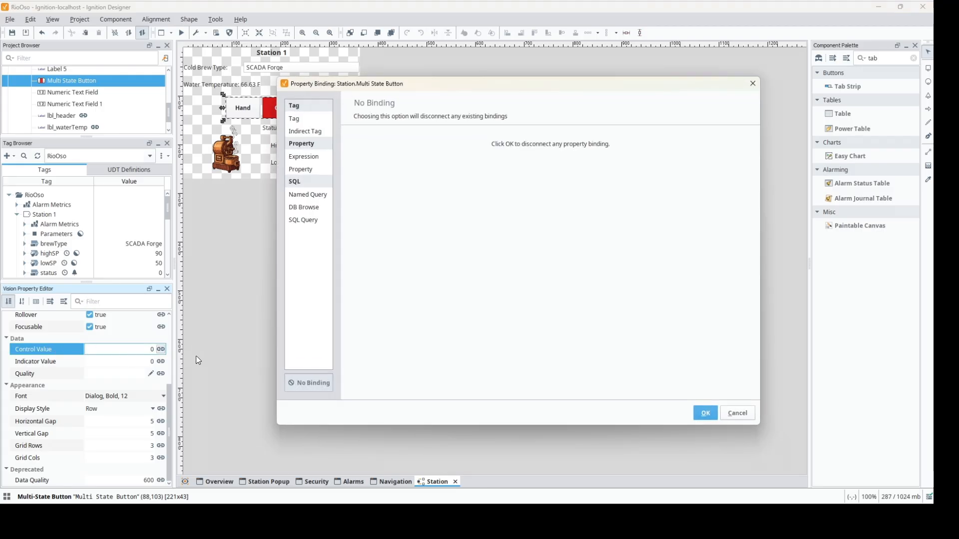
left_click(321, 133)
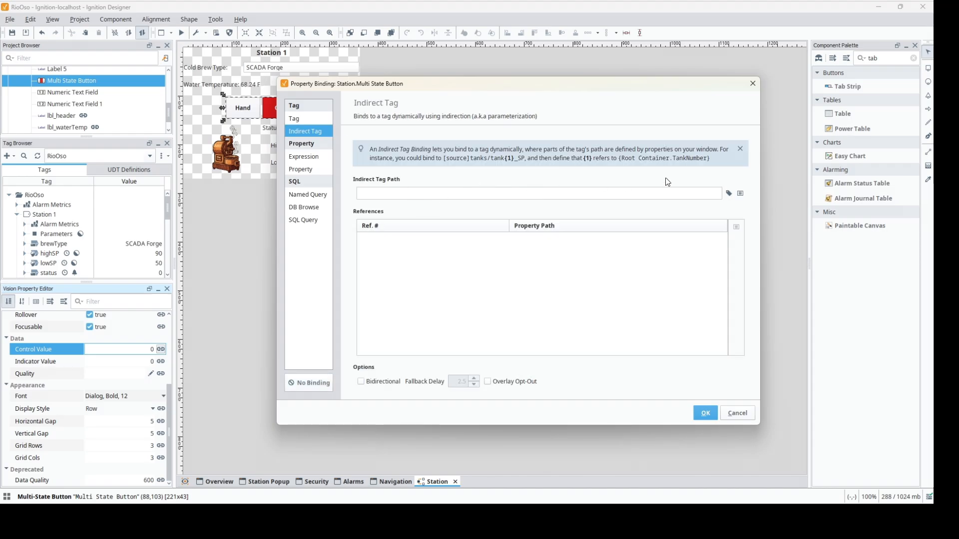
left_click(728, 194)
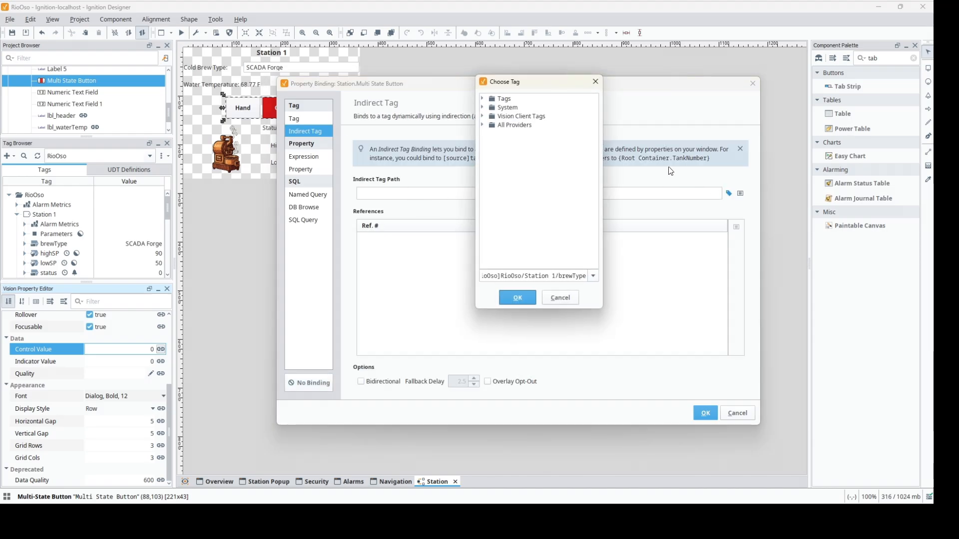
left_click(484, 99)
left_click(491, 116)
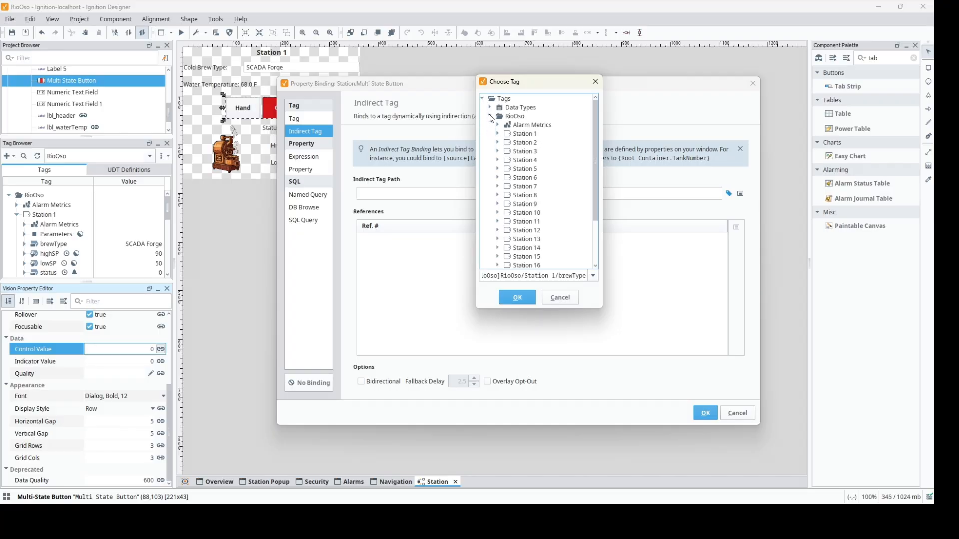
left_click(498, 134)
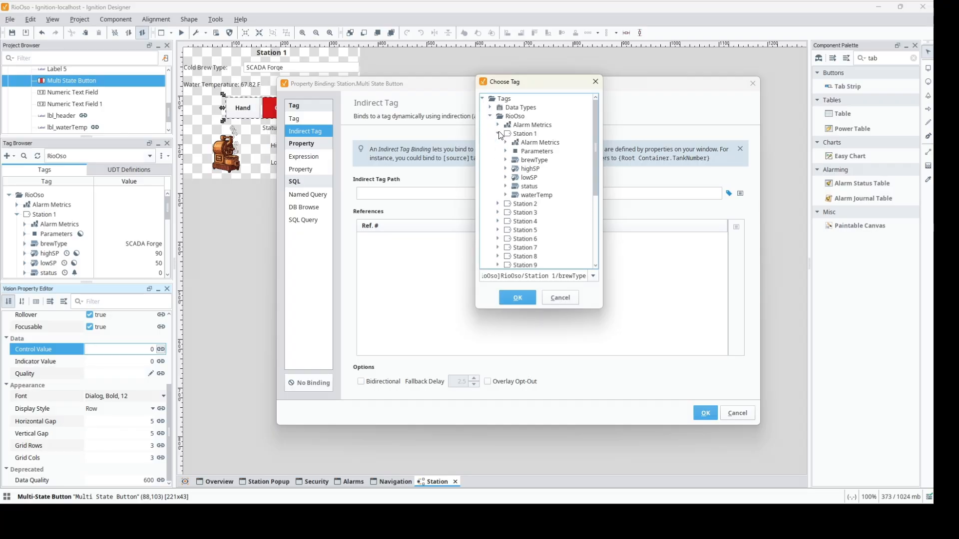
left_click(529, 186)
left_click(521, 298)
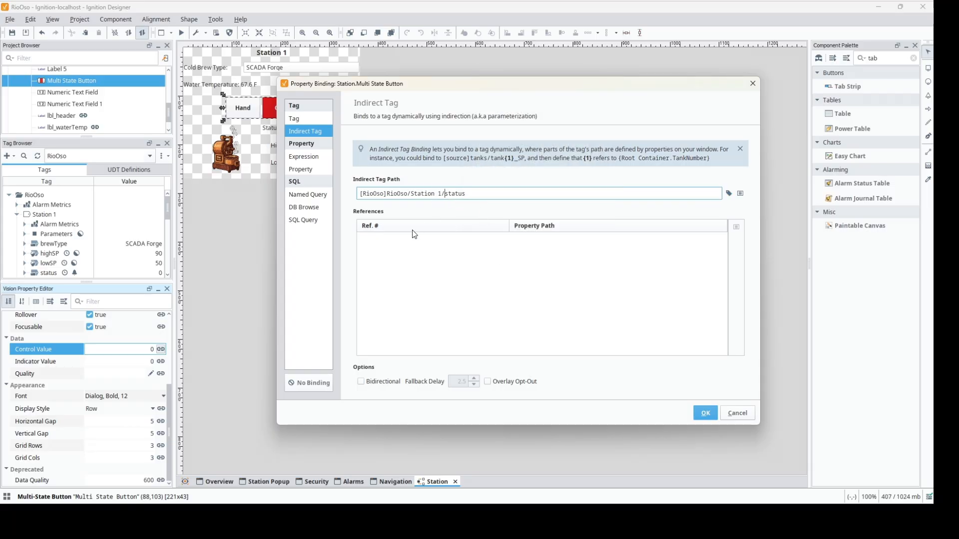
- Replace the station number in the path with {1}, reference Station.brewStation, make the binding bidirectional and apply it
key("BackSpace")
type("{1}")
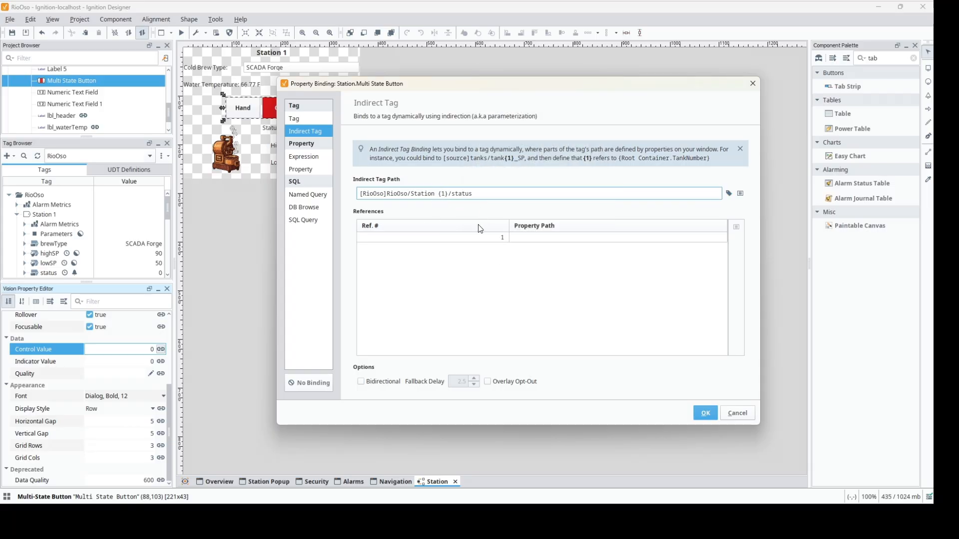
left_click(539, 239)
left_click(736, 227)
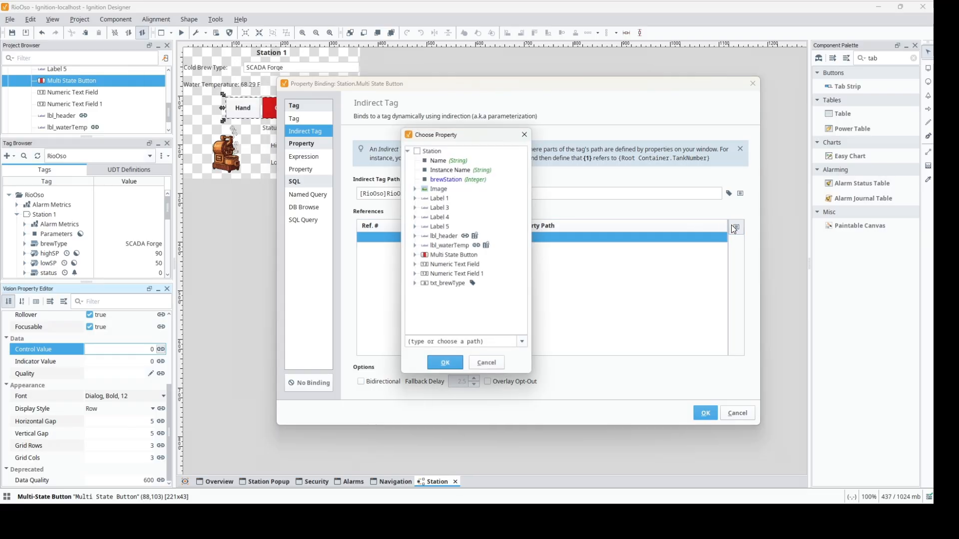
left_click(445, 178)
left_click(443, 365)
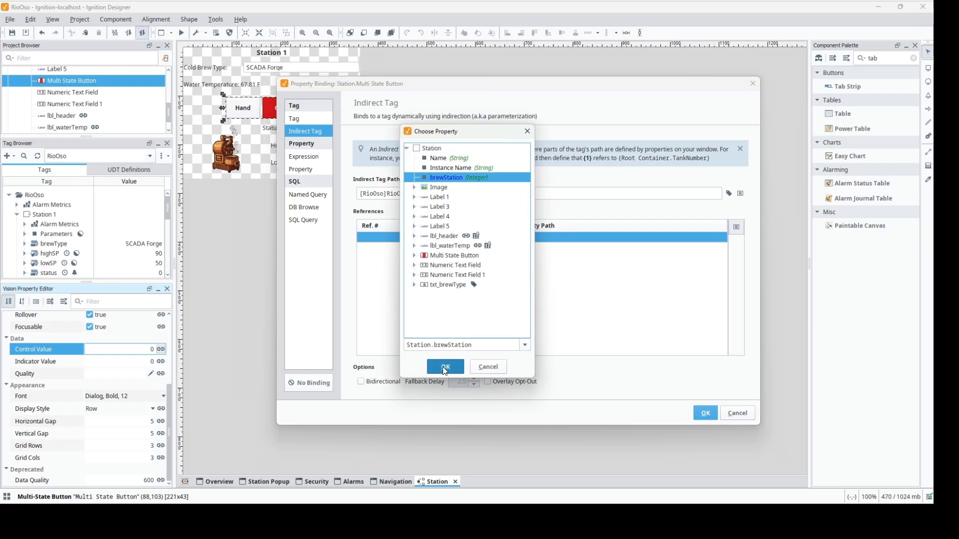
left_click(382, 381)
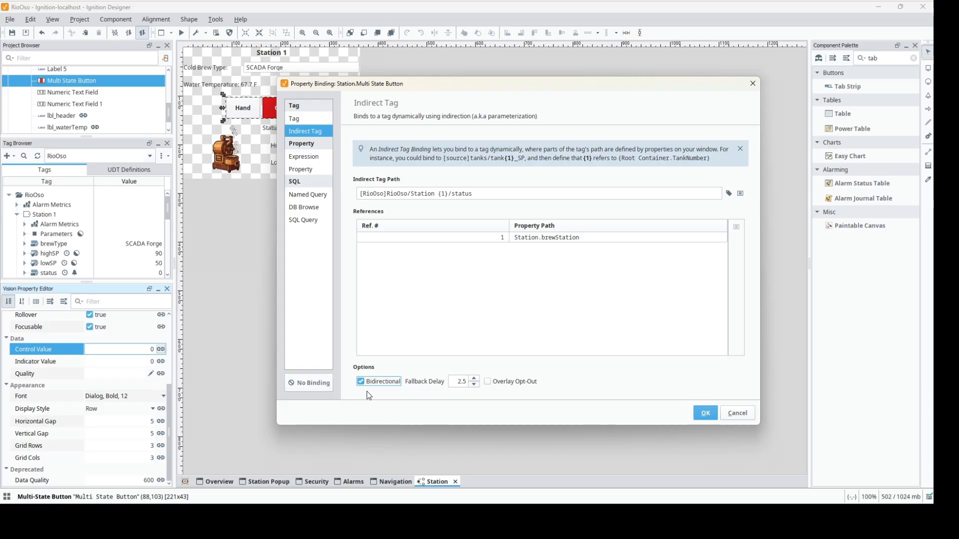
left_click(705, 414)
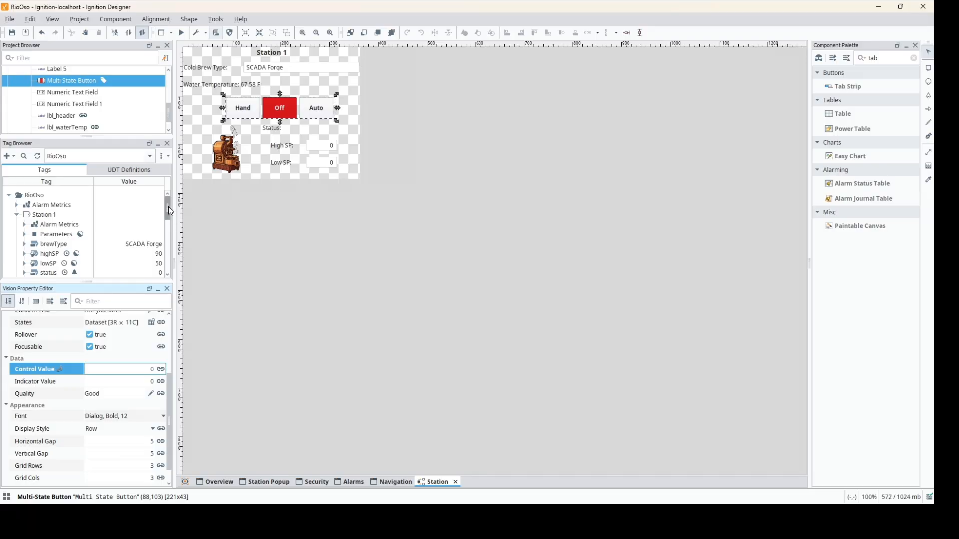
- Set Station 1's status tag to 1 and bind the multi-state button's Indicator Value to its own Control Value property
double_click(155, 272)
key("Return")
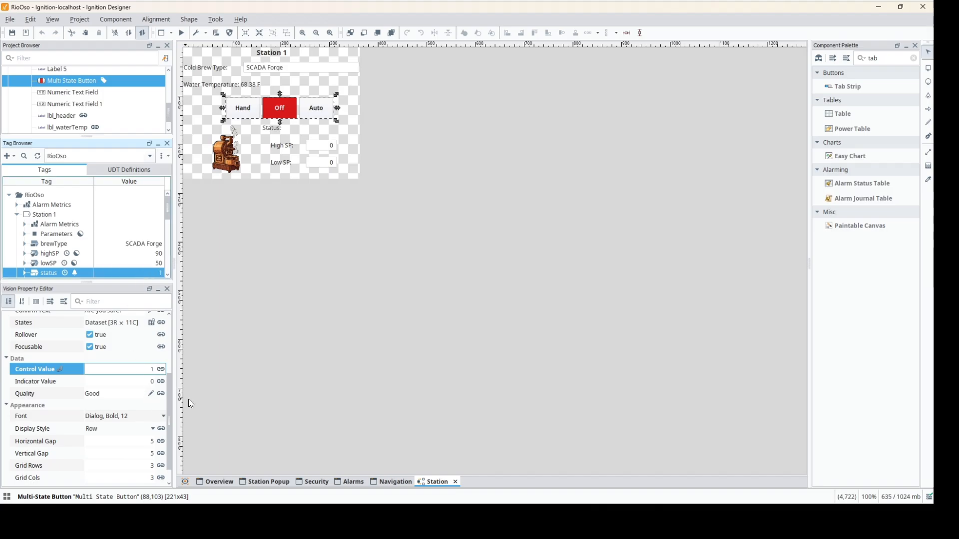
left_click(160, 382)
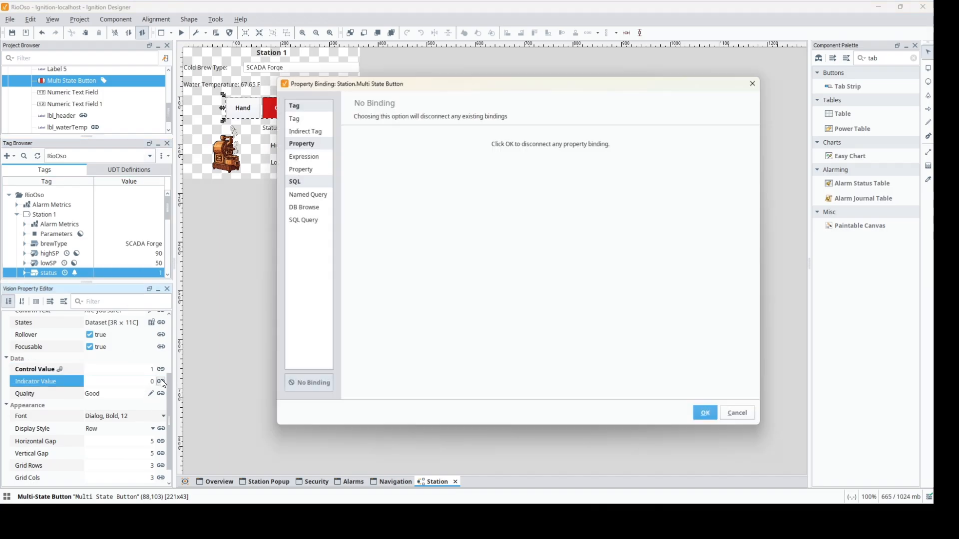
left_click(302, 170)
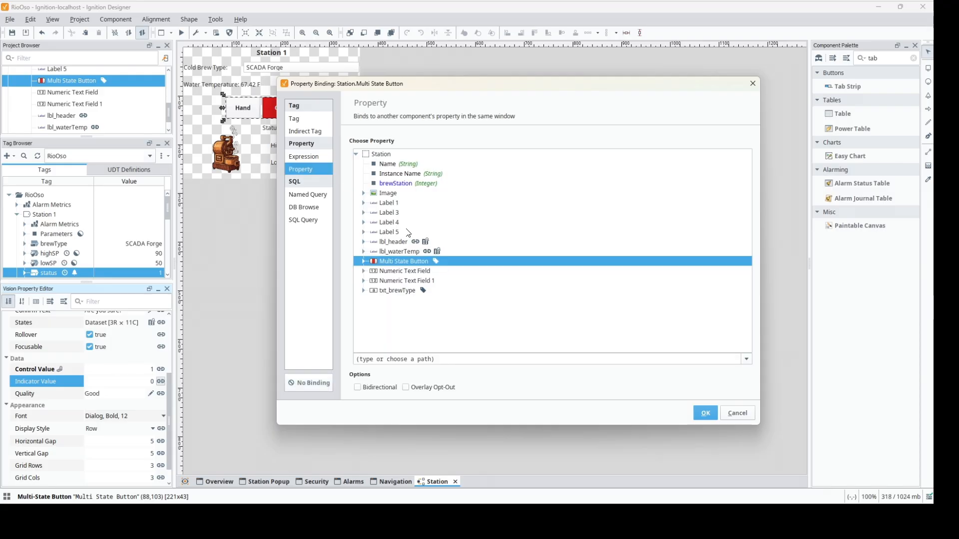
left_click(364, 261)
left_click(392, 290)
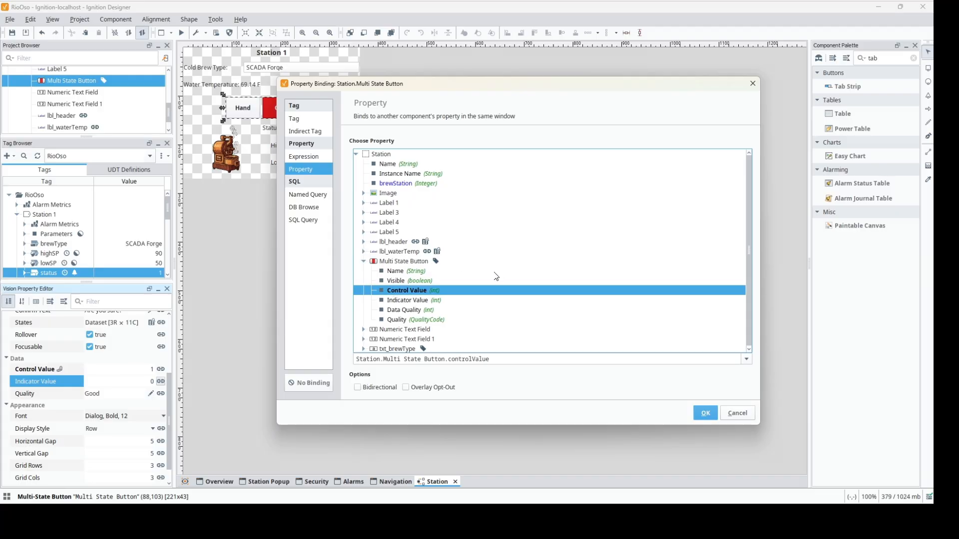
left_click(703, 410)
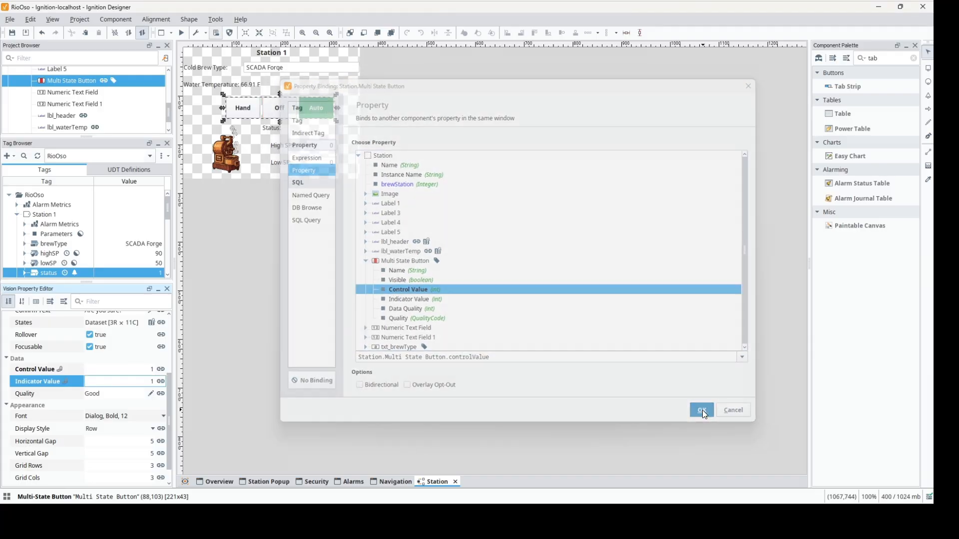
- Rename the multi-state button as btn_status
scroll(112, 340, "up", 4)
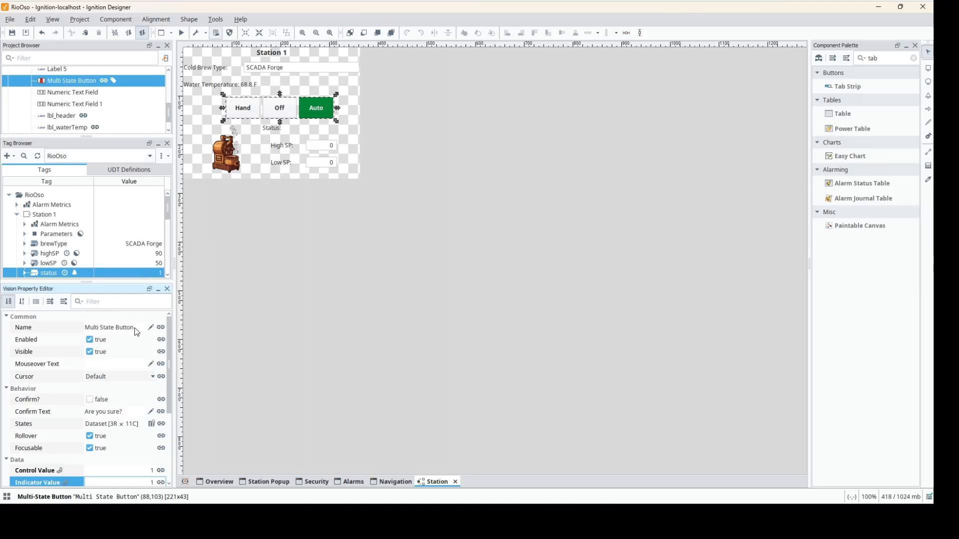
left_click(133, 328)
type("btn_status")
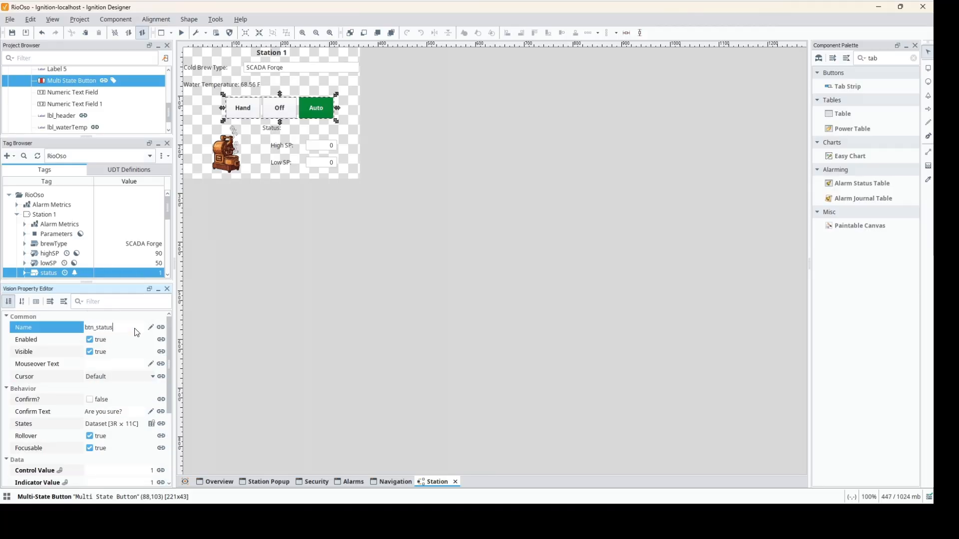
key("Return")
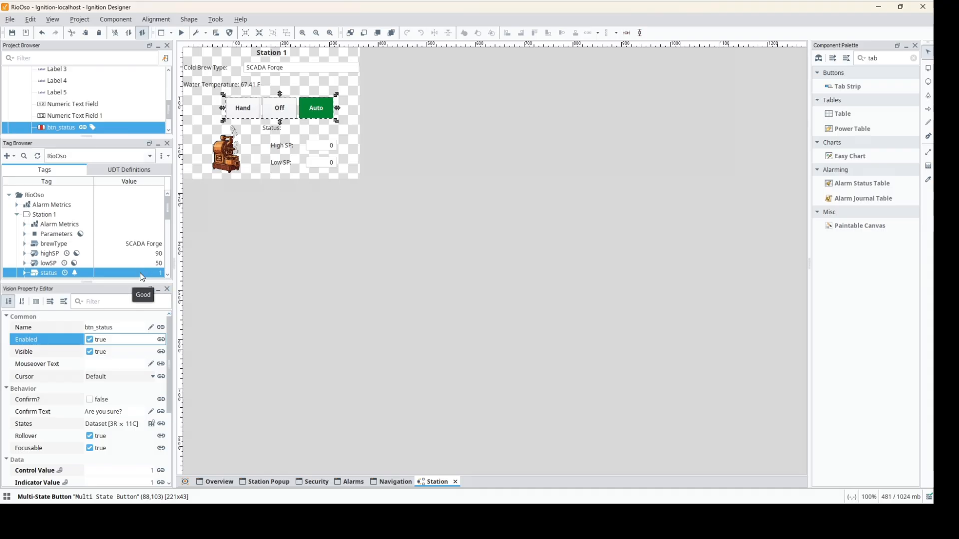
- Test the button's indicator by setting Station 1's status tag to 2 and then to 0
double_click(141, 272)
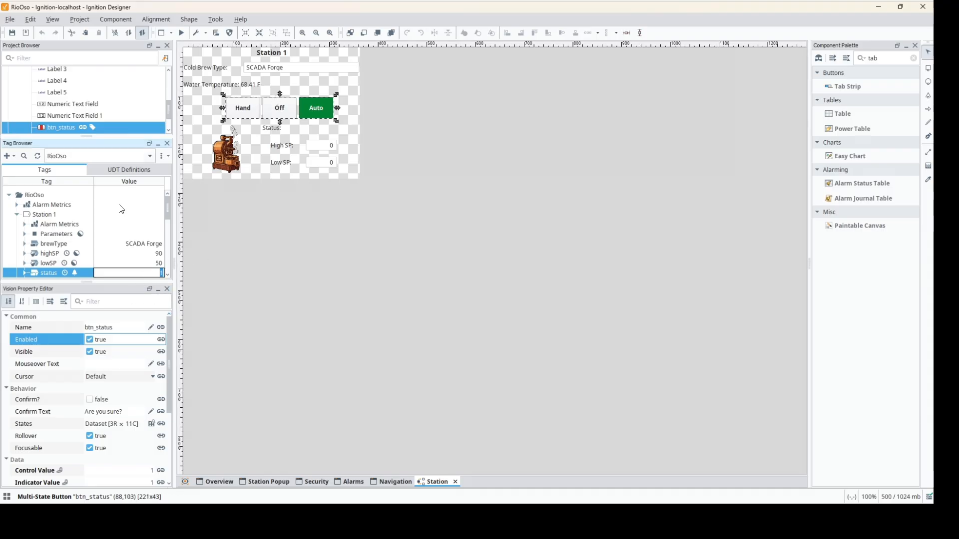
type("2")
key("Return")
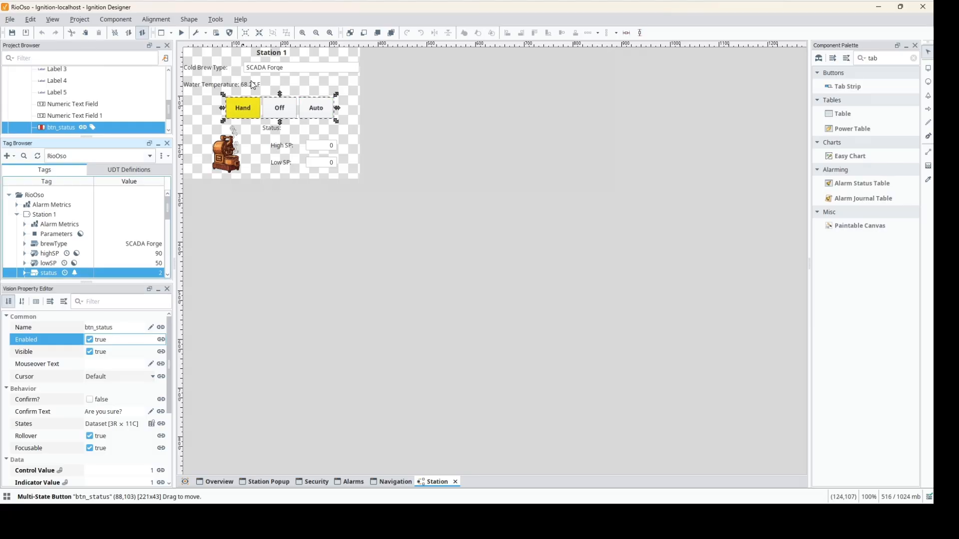
double_click(152, 273)
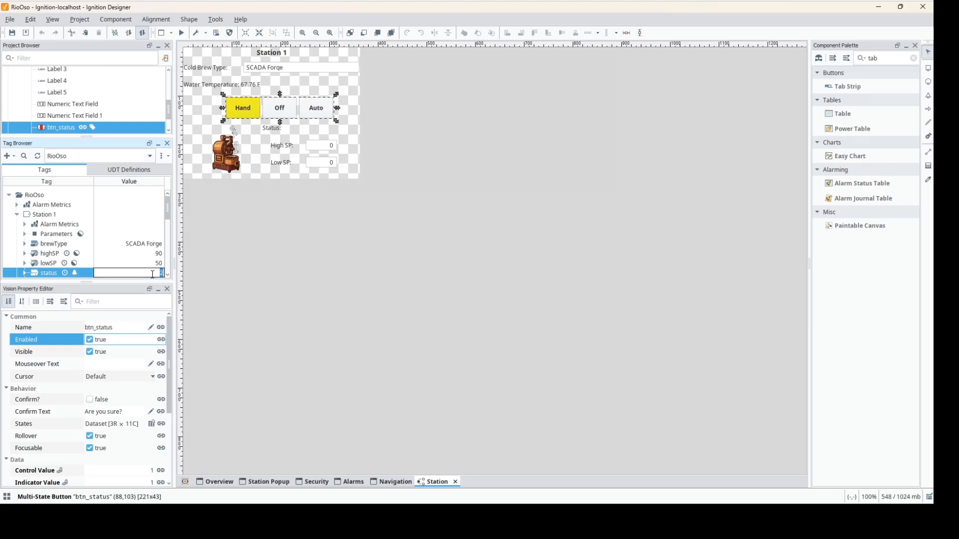
key("Return")
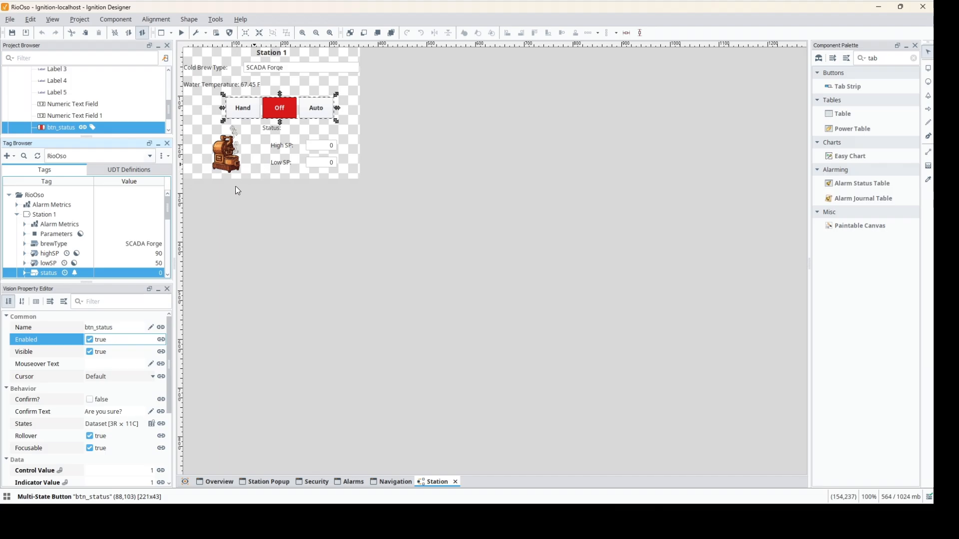
- Open the Multi-State Button Customizer for btn_status and widen its dialog
right_click(305, 105)
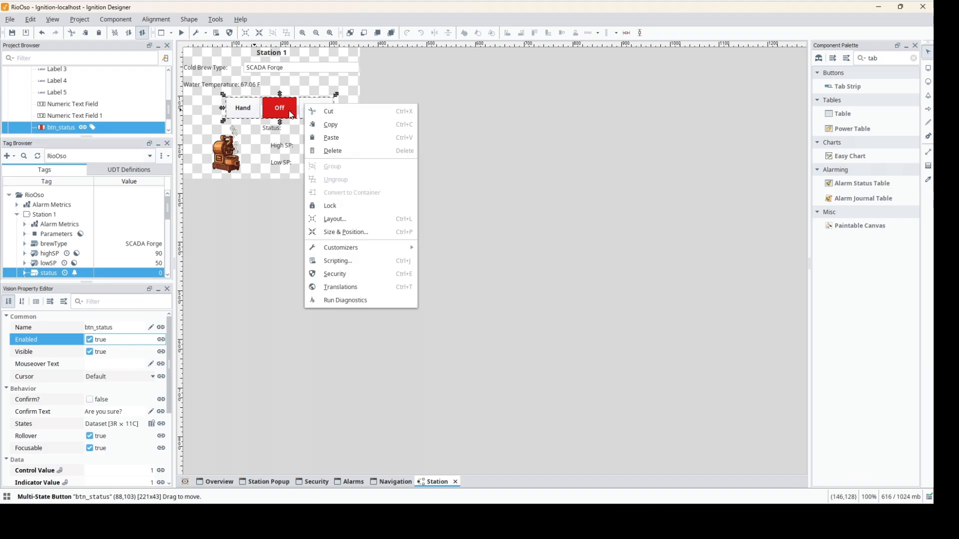
mouse_move(331, 247)
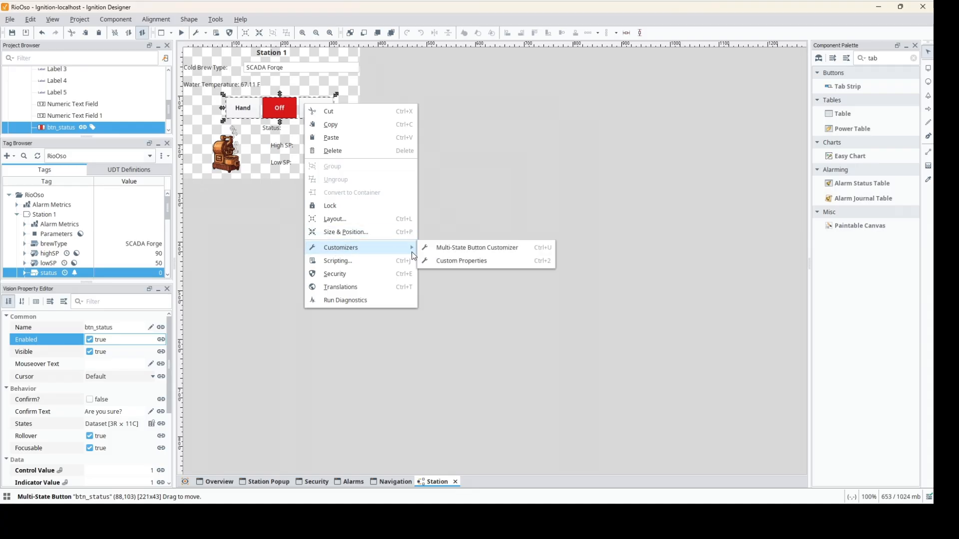
left_click(453, 247)
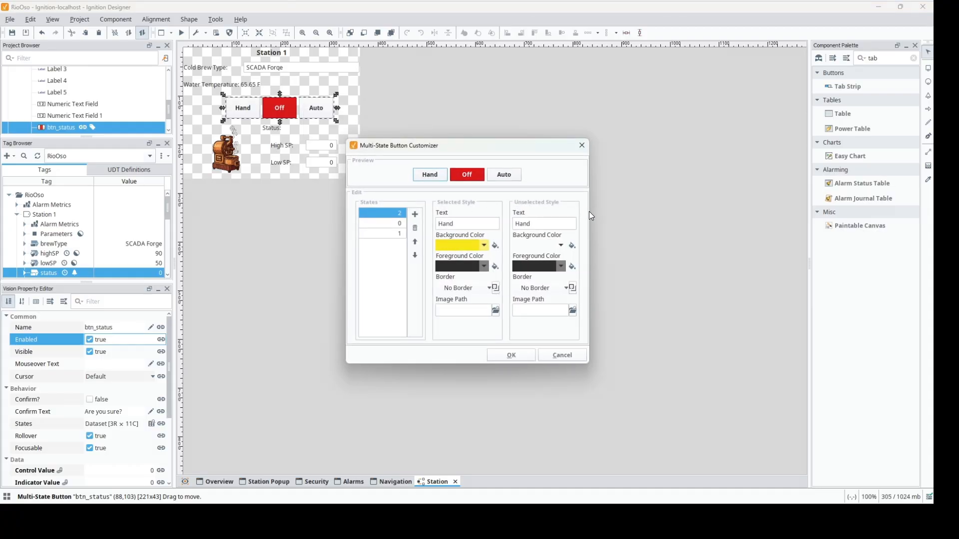
left_click_drag(589, 212, 773, 211)
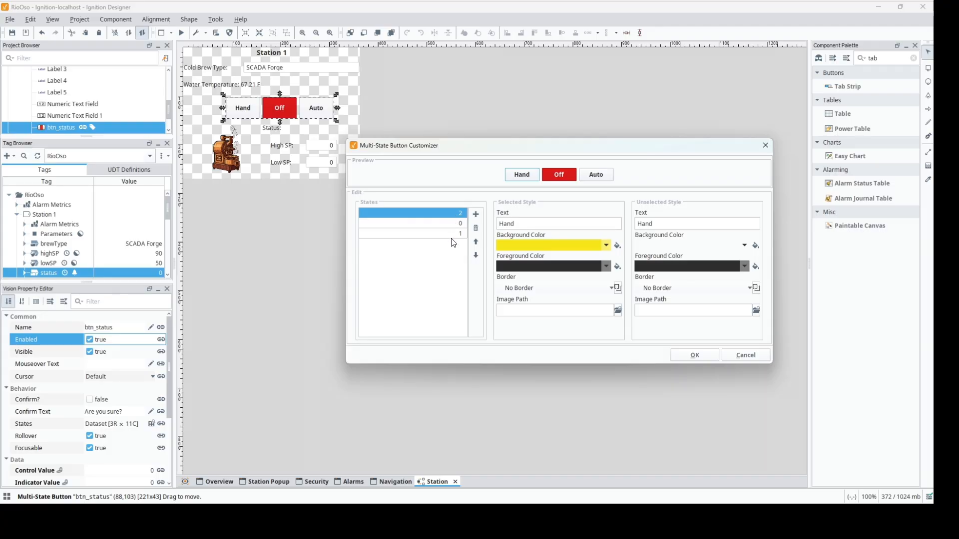
- Switch to the browser, examine the status value meanings in the Connections and Tags page's ColdBrewUDT table, and return to the Designer
key("alt+Tab")
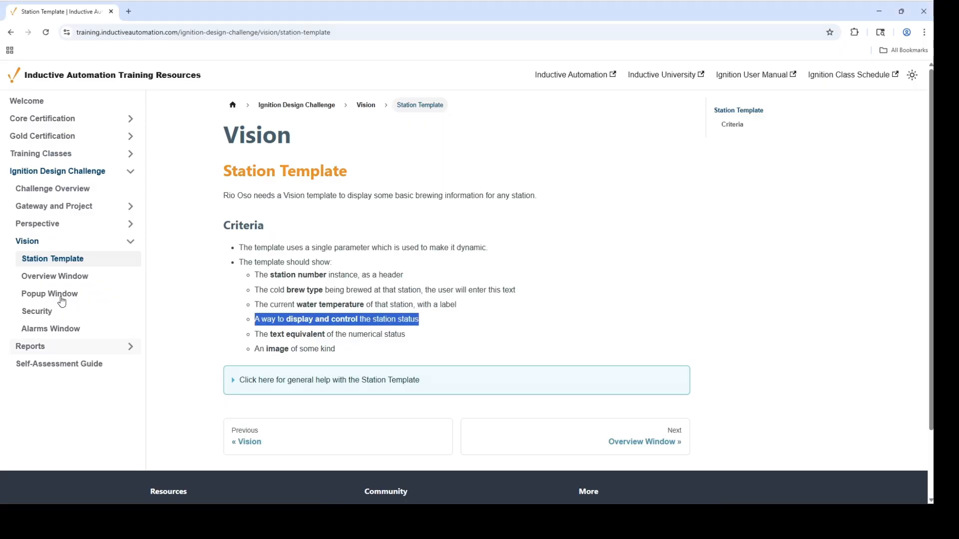
left_click(48, 210)
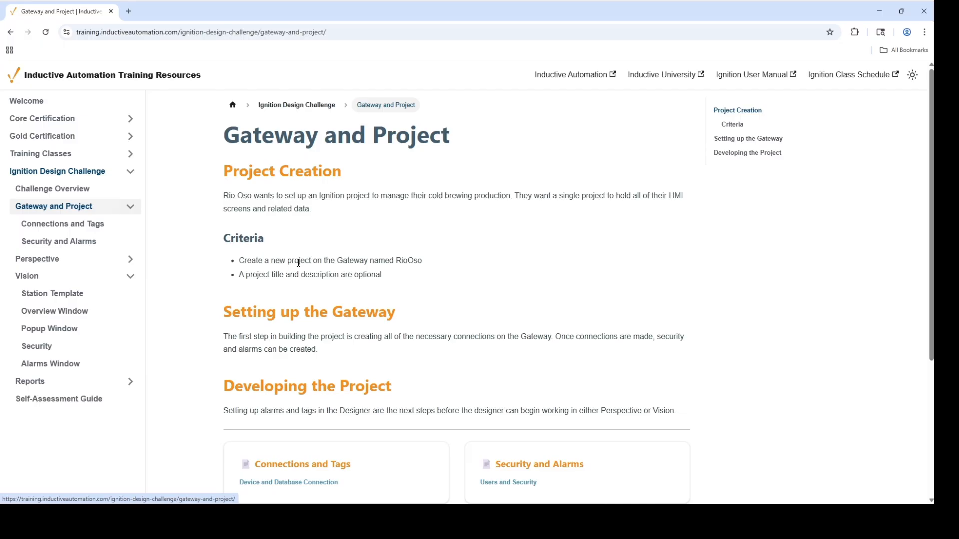
left_click(338, 476)
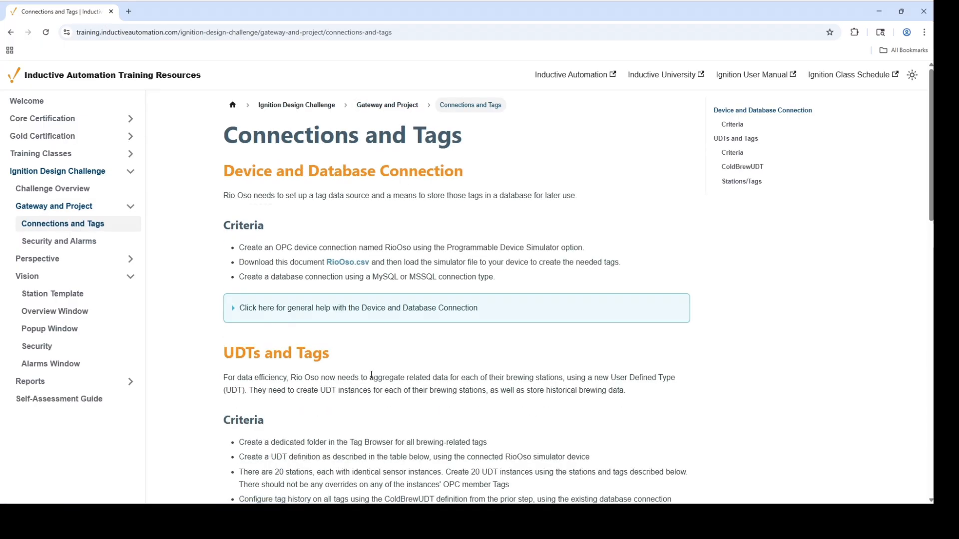
scroll(438, 276, "down", 10)
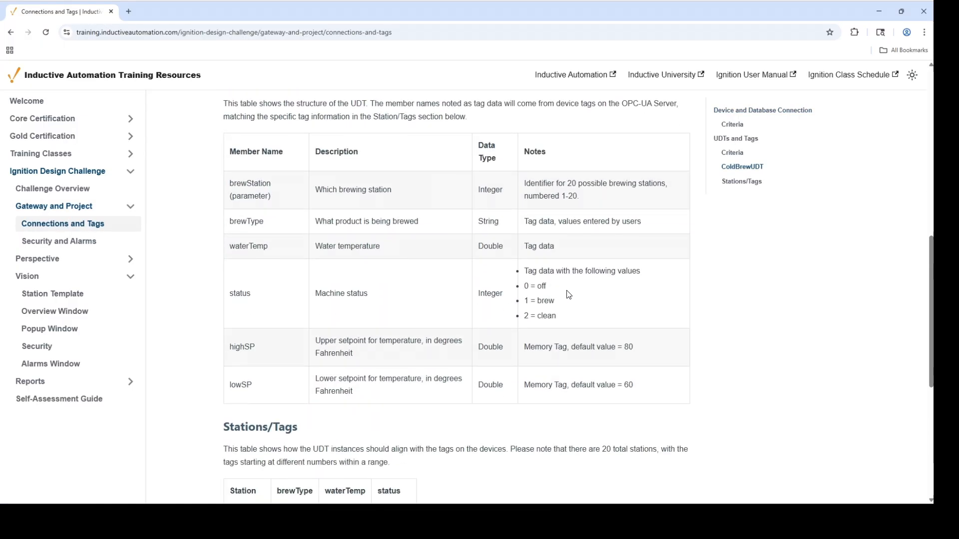
left_click_drag(545, 286, 521, 302)
left_click_drag(575, 314, 522, 317)
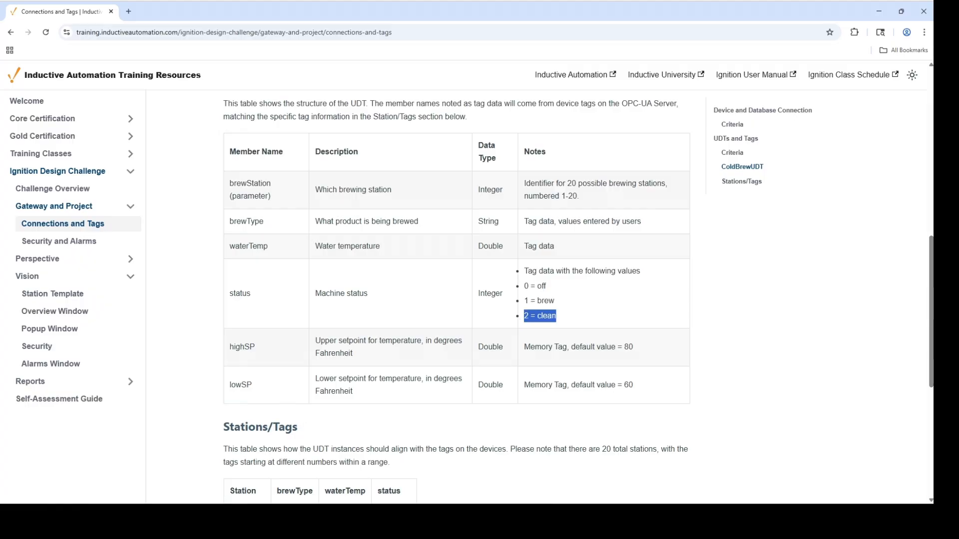
left_click(267, 514)
- Reorder the button's states so they run 0, 1, 2
left_click(451, 222)
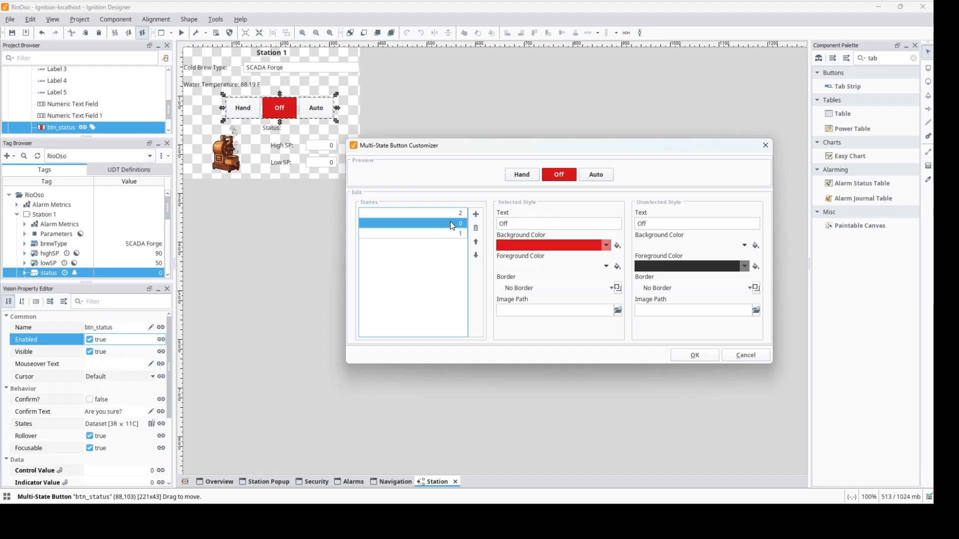
left_click(476, 242)
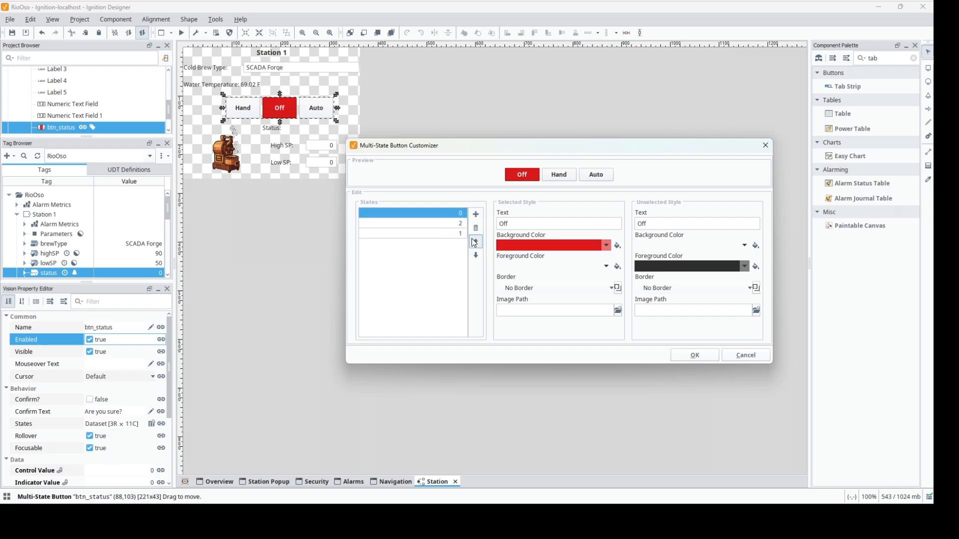
left_click(456, 234)
left_click(476, 242)
left_click(449, 214)
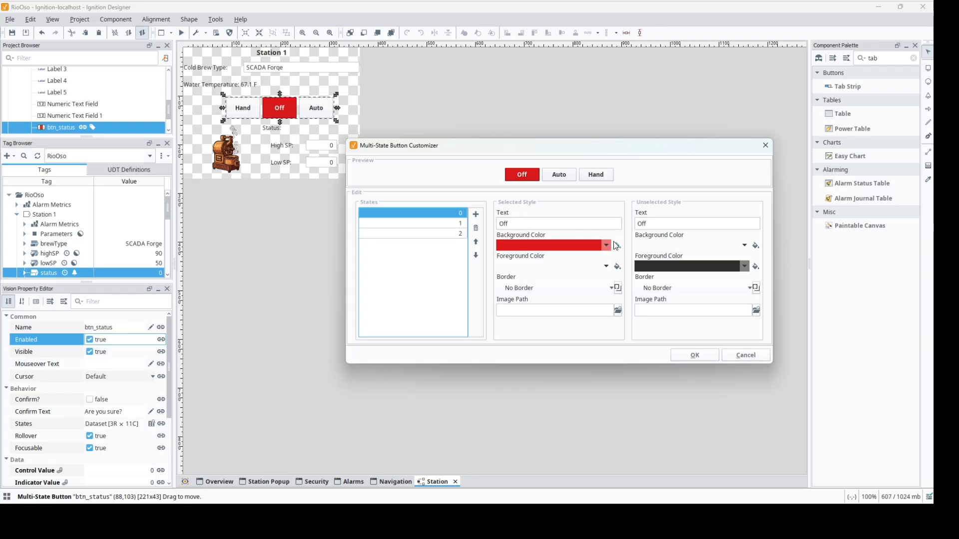
- Change both the selected and unselected text of state 1 to Brew
left_click(448, 223)
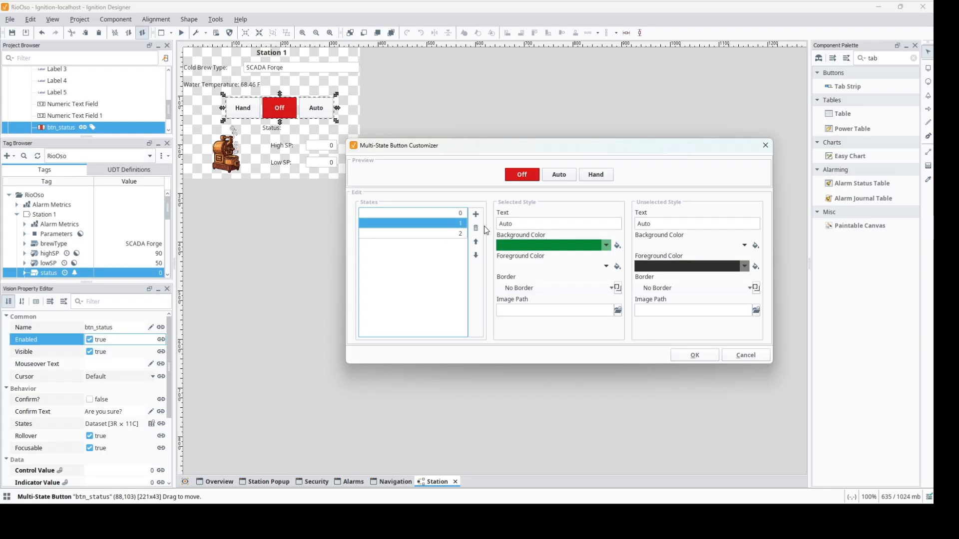
key("Tab")
type("Brew")
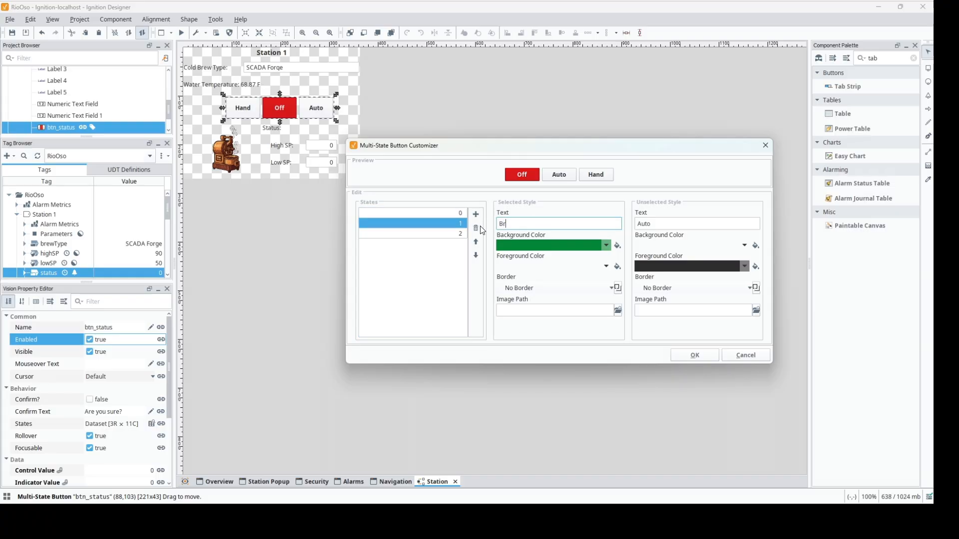
left_click(657, 221)
type("Brwe")
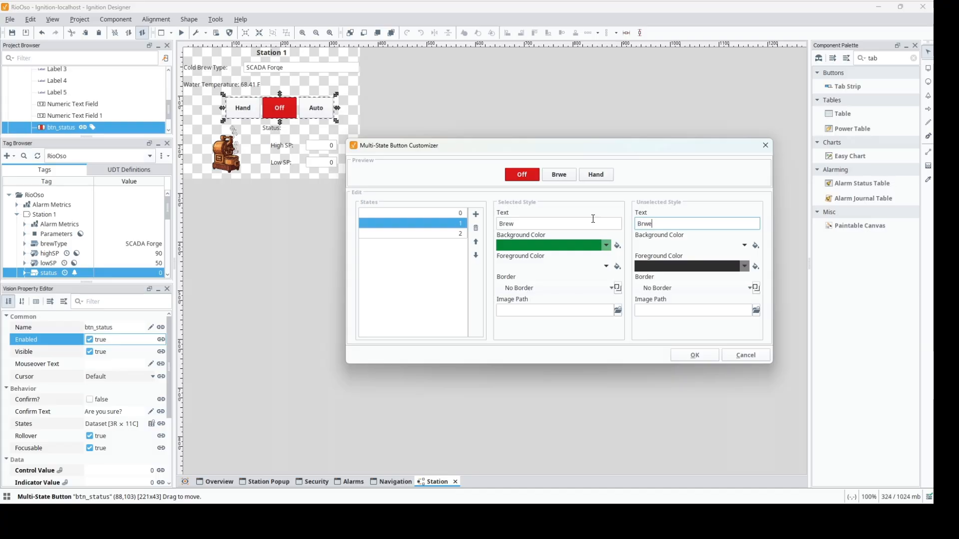
key("BackSpace")
key("BackSpace")
type("ew")
- Change both the selected and unselected text of state 2 to Clean and apply the customizer's changes
left_click(439, 234)
double_click(524, 221)
type("C")
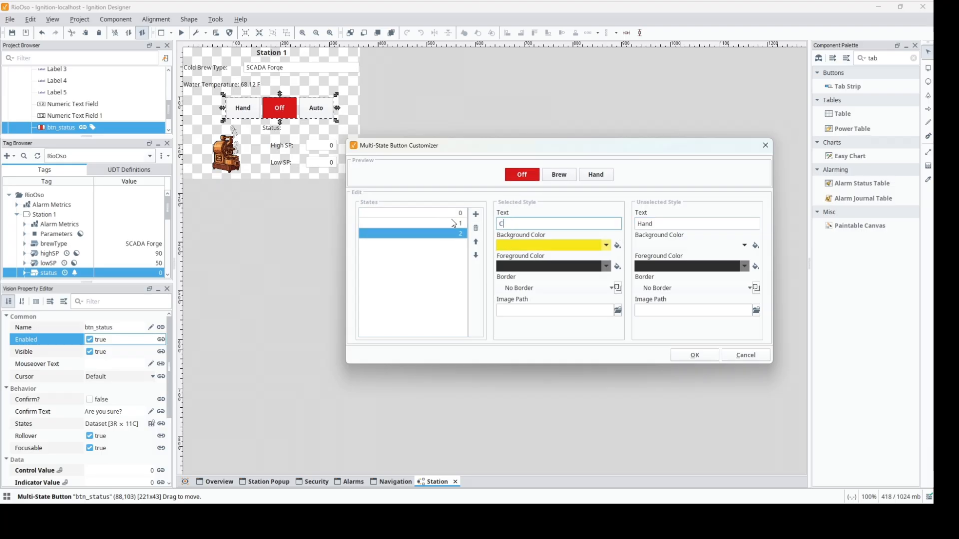
type("lean")
double_click(662, 224)
type("C")
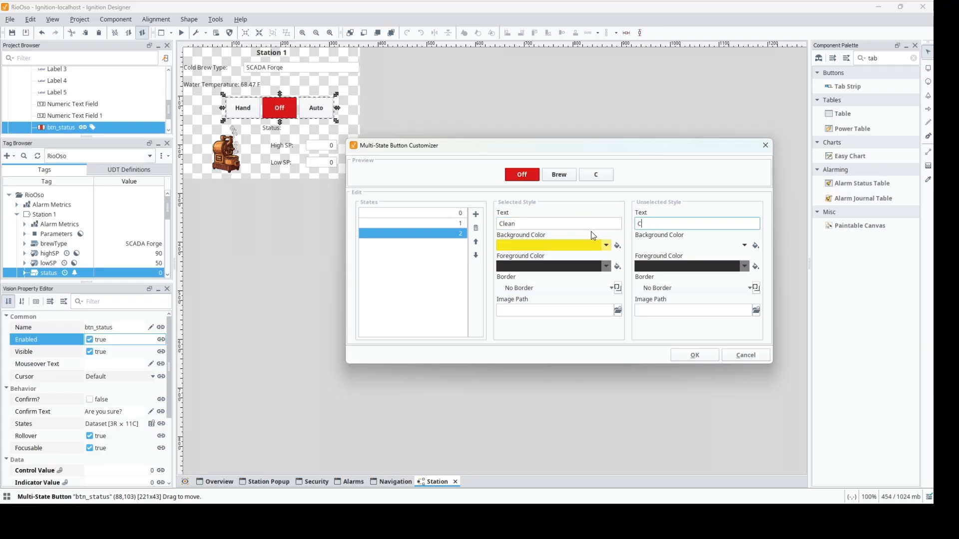
type("lean")
key("Tab")
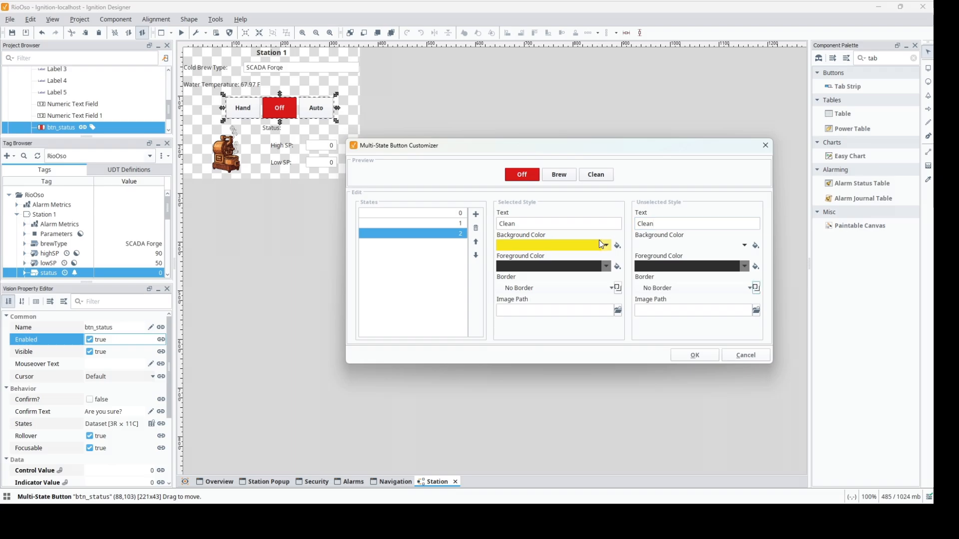
left_click(693, 356)
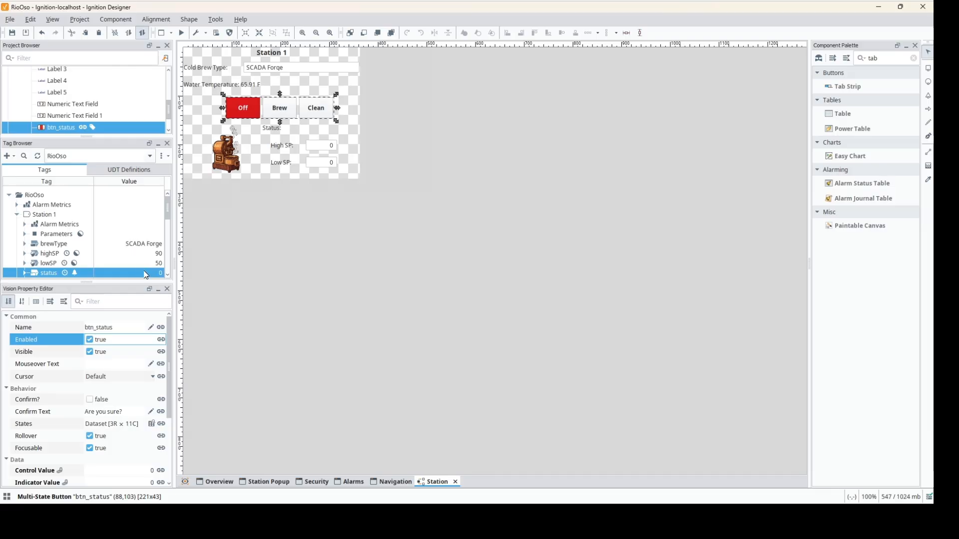
- Preview the template and test the status button by choosing Brew and then Clean
left_click(182, 33)
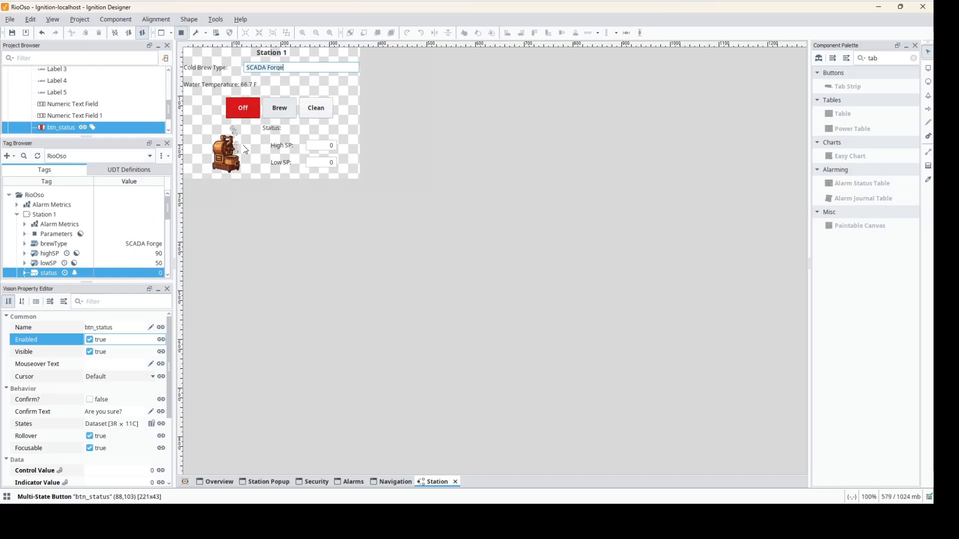
left_click(274, 111)
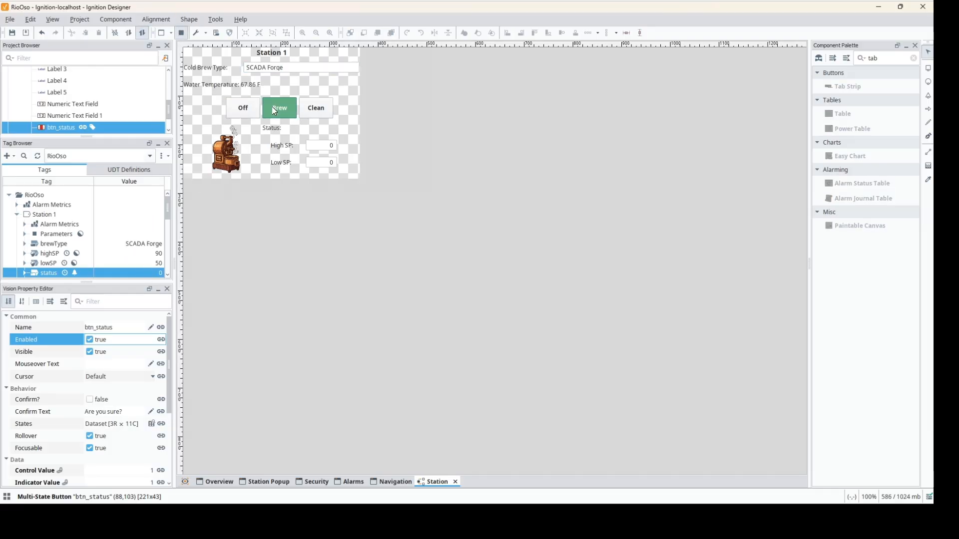
left_click(315, 108)
- Test the button's indicator by setting Station 1's status tag to 0, 1 and 2, and return to design mode
double_click(151, 274)
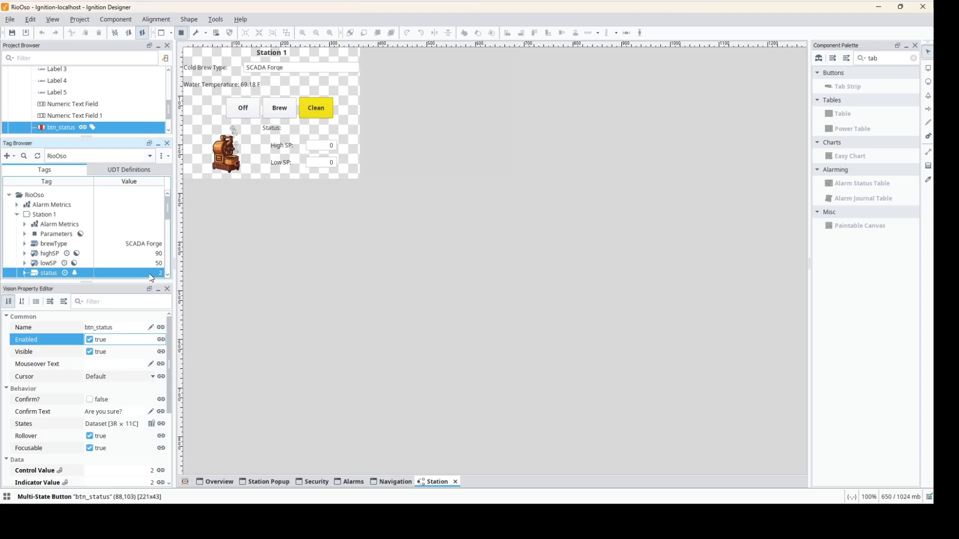
type("0")
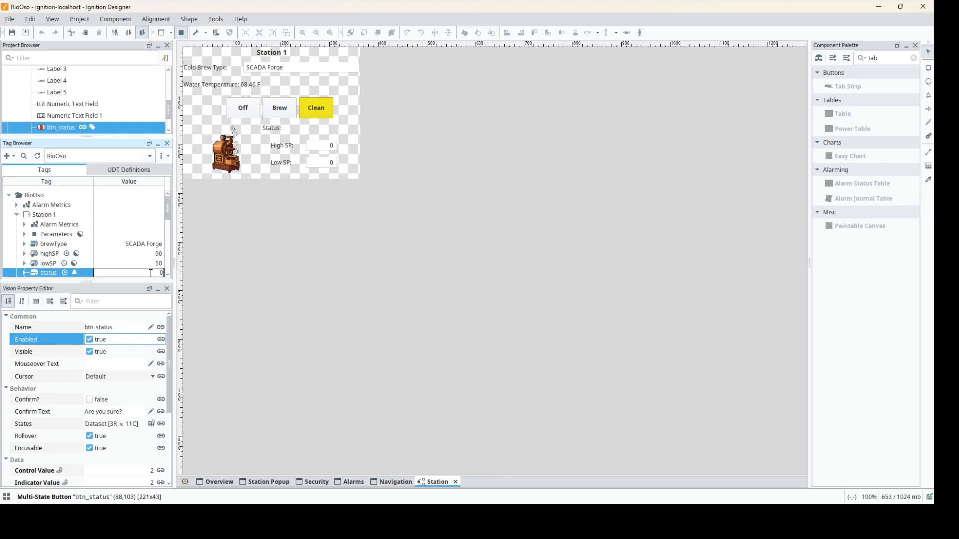
key("Return")
type("1")
key("Return")
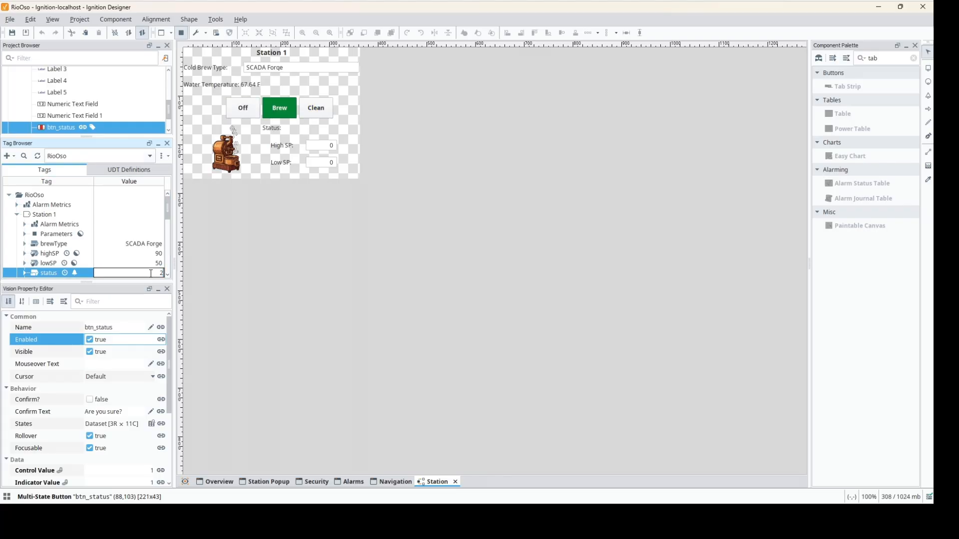
type("2")
key("Return")
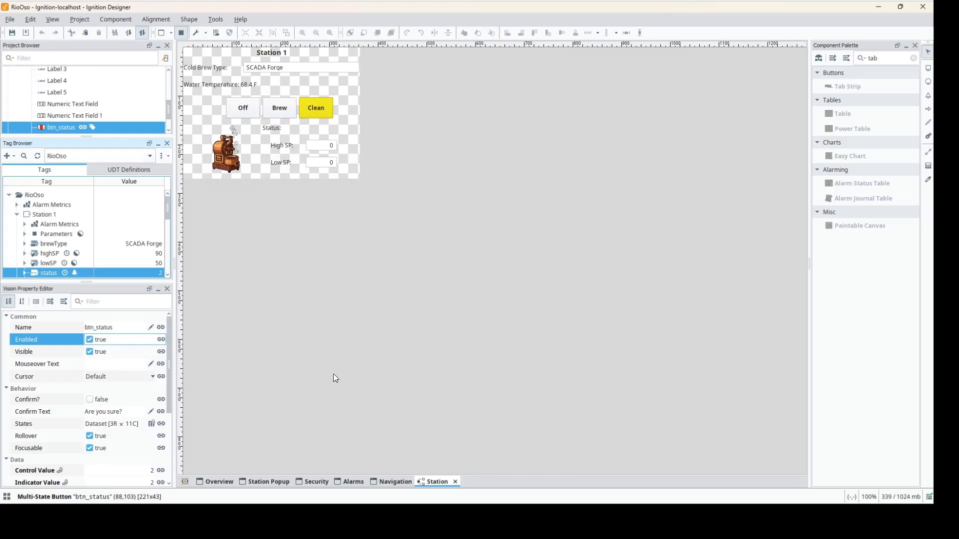
mouse_move(168, 516)
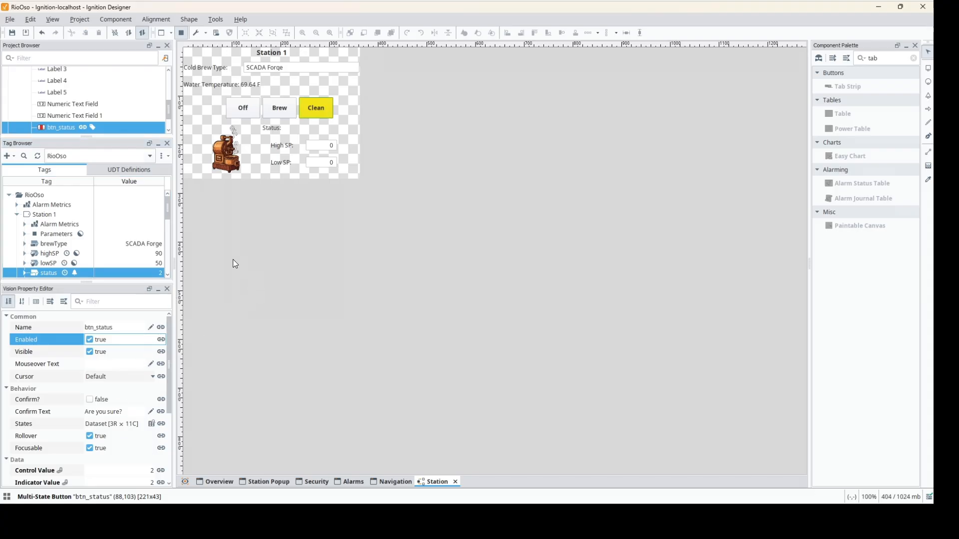
left_click(427, 241)
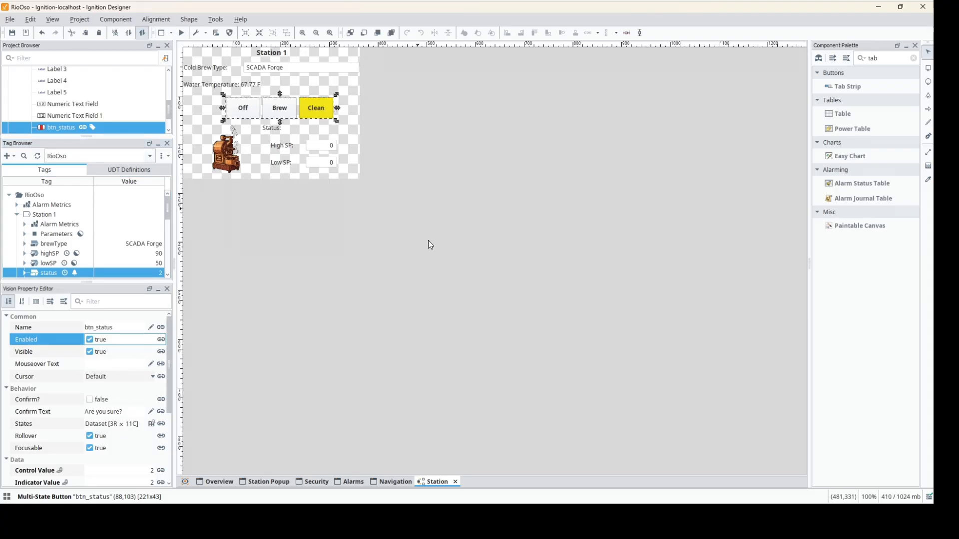
- Set the template's brewStation parameter to 2 and compare the template with Station 2's tags, including status
left_click(144, 472)
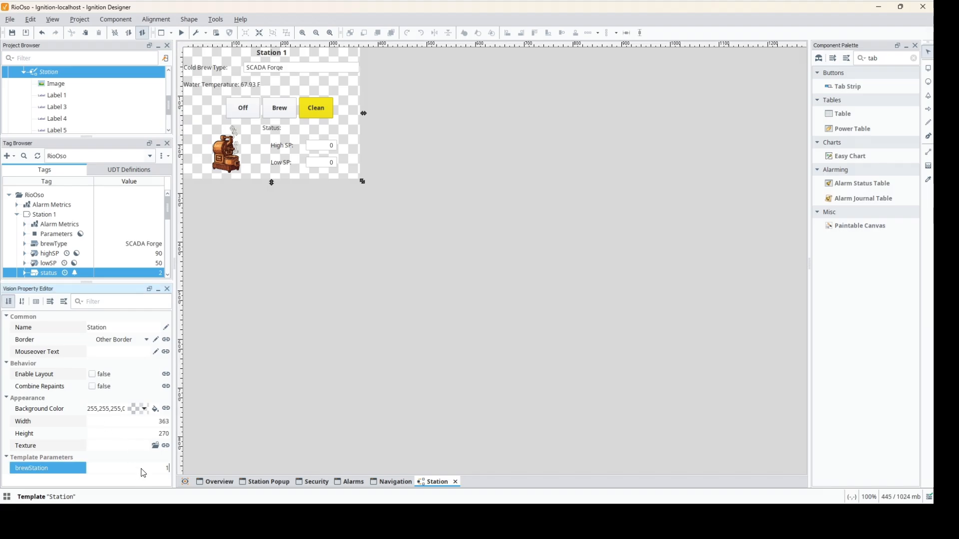
type("2")
key("Return")
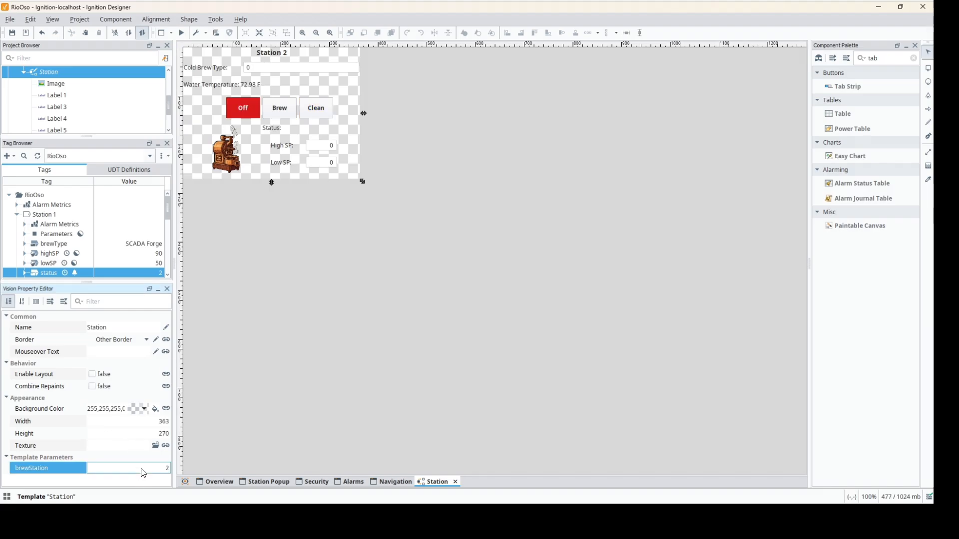
left_click(16, 216)
left_click(17, 225)
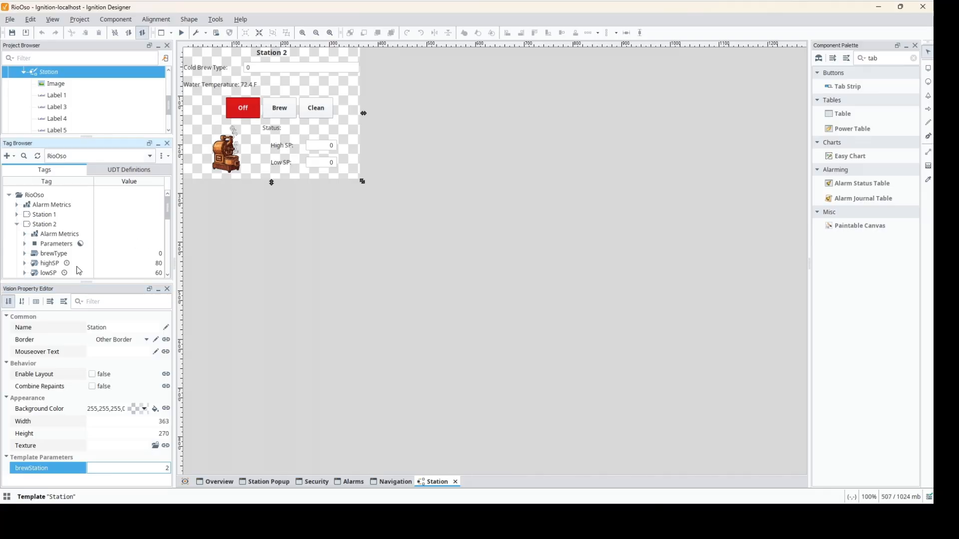
left_click(168, 275)
left_click(168, 275)
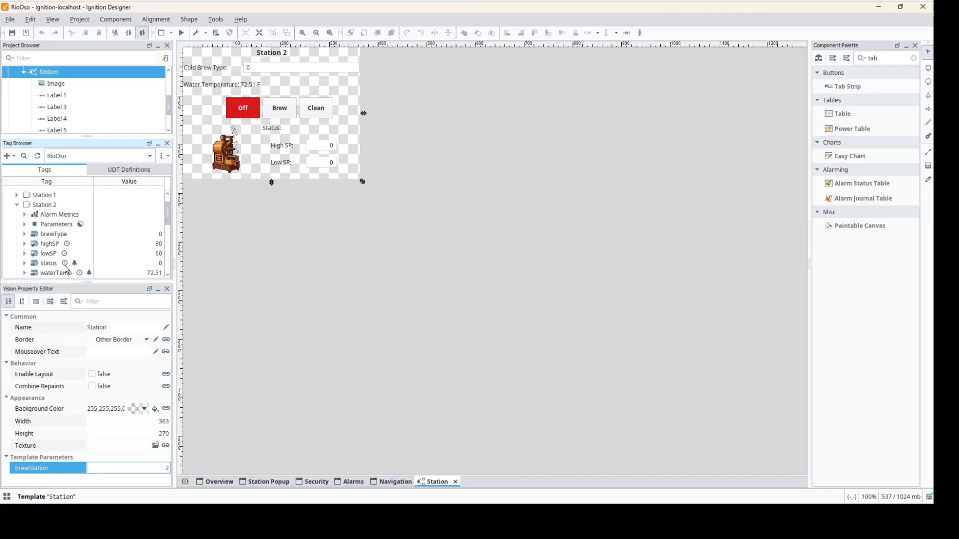
left_click(50, 268)
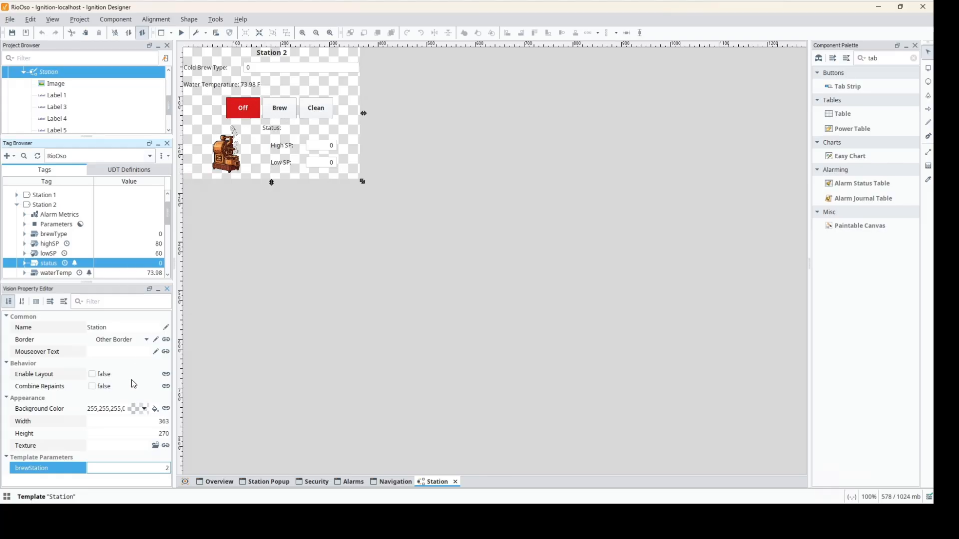
- Set the template's brewStation parameter back to 1
left_click(138, 469)
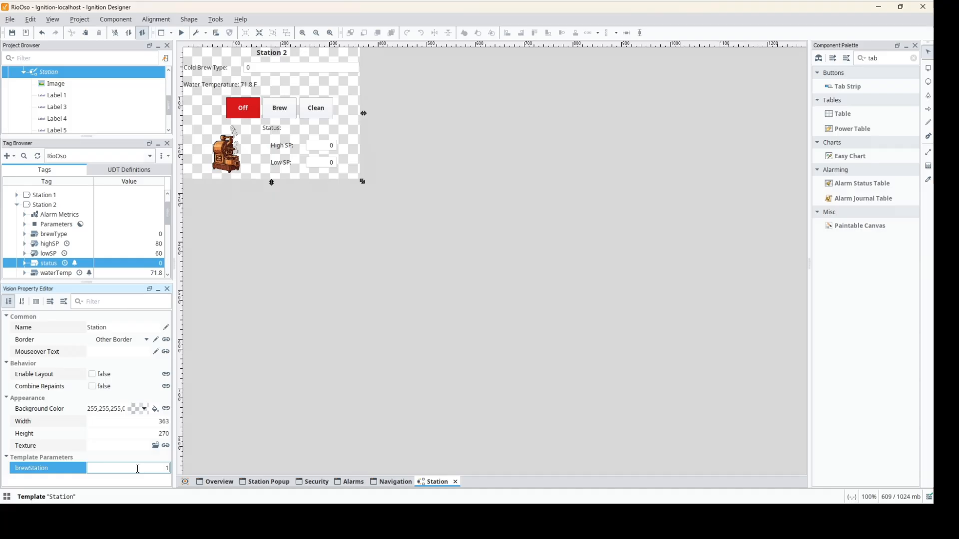
key("BackSpace")
type("1")
key("Return")
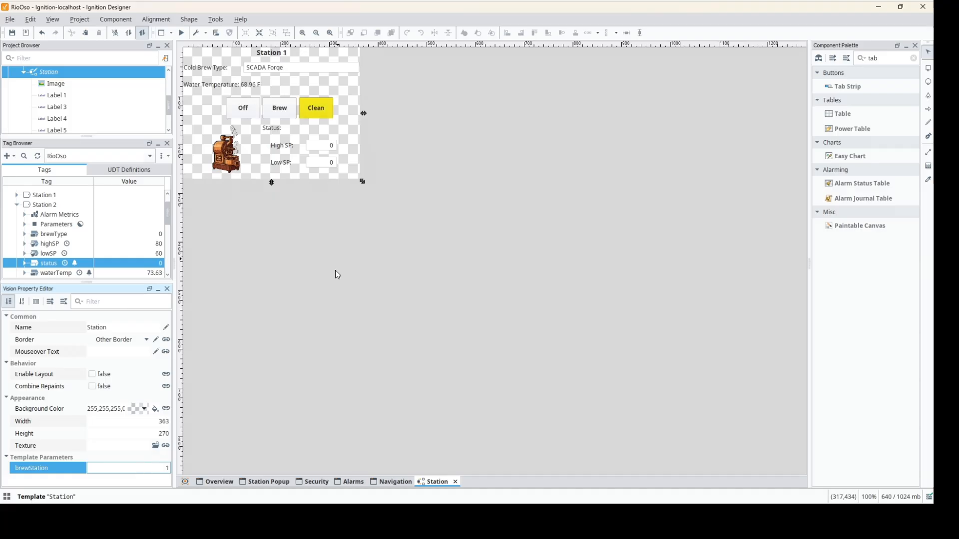
- Rename the template's Status label to lbl_status
left_click(280, 128)
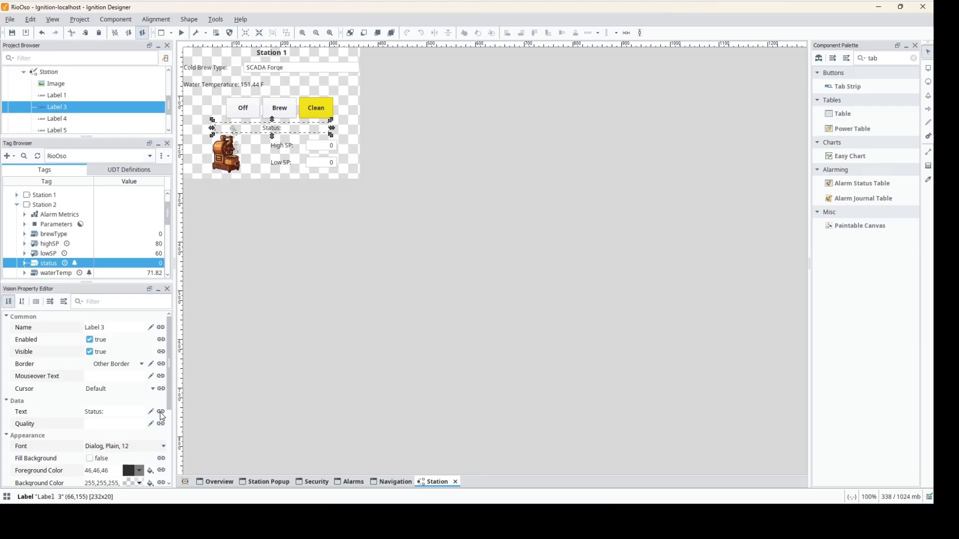
left_click(116, 332)
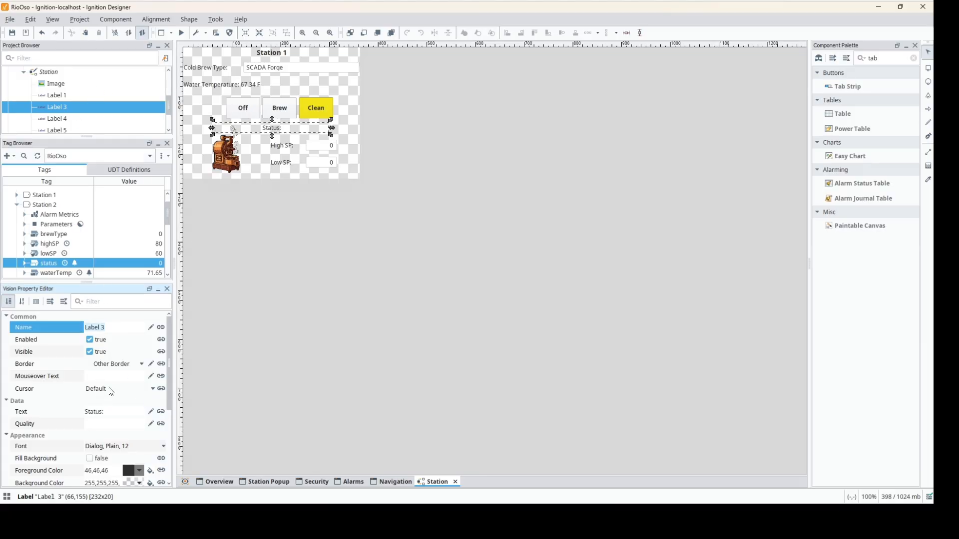
type("lbl_status")
key("Return")
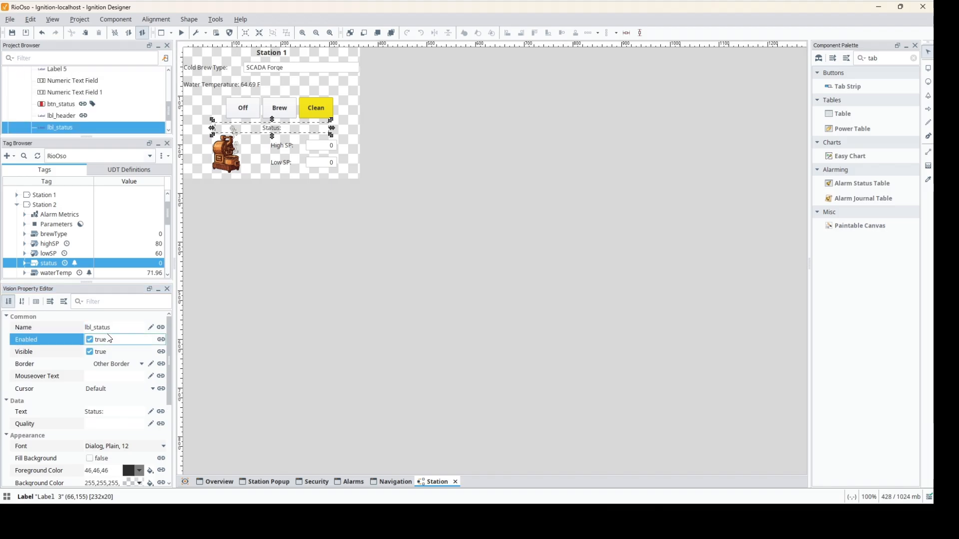
- Start an expression binding on the status label's text with the switch logic function
left_click(161, 412)
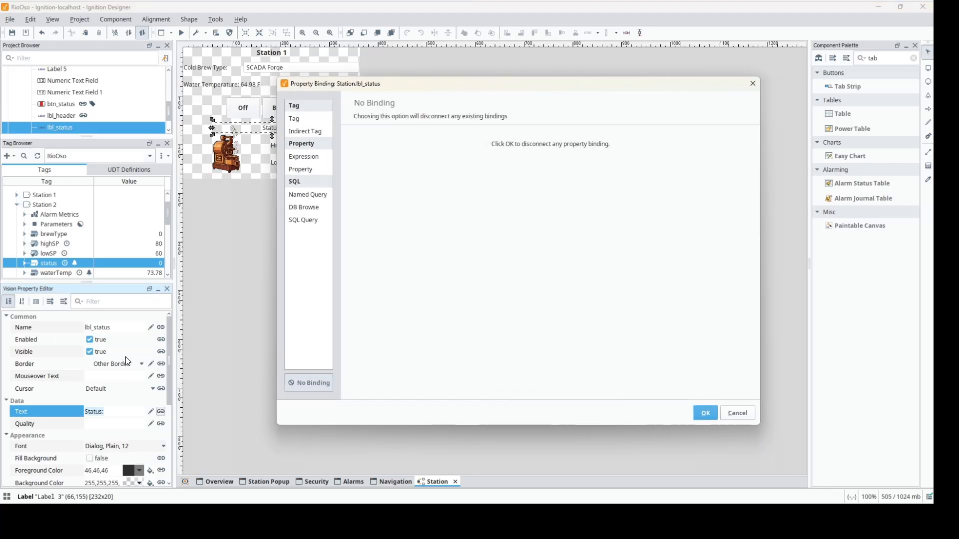
left_click(304, 158)
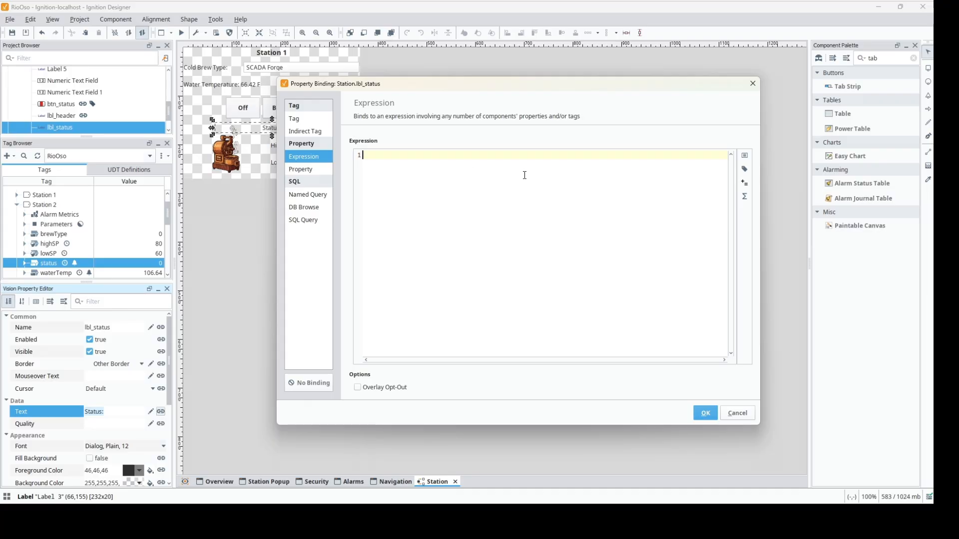
left_click(617, 199)
left_click(744, 198)
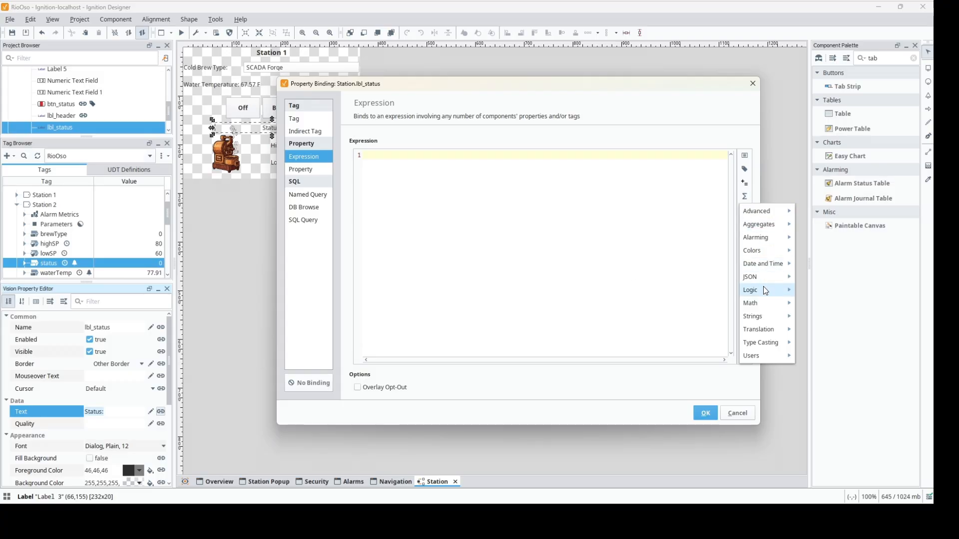
mouse_move(765, 290)
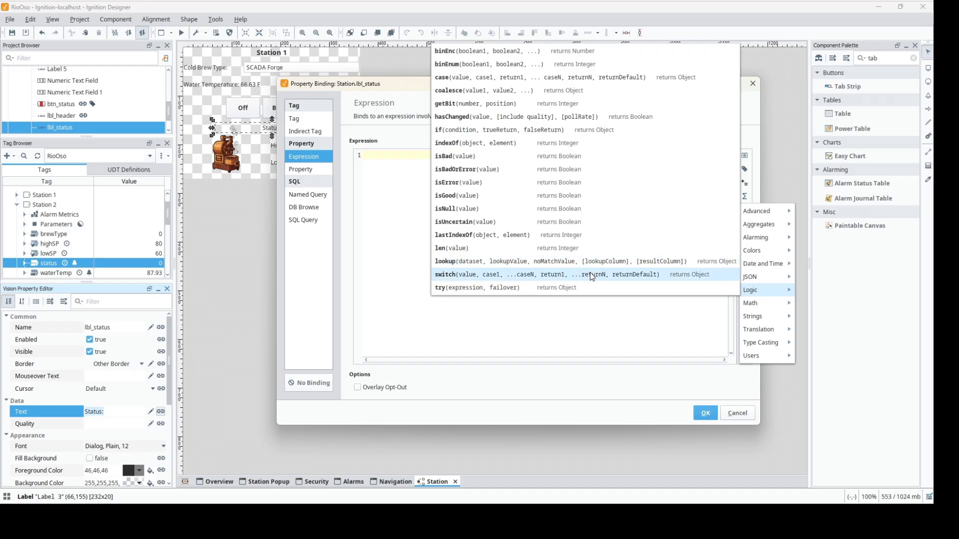
left_click(590, 274)
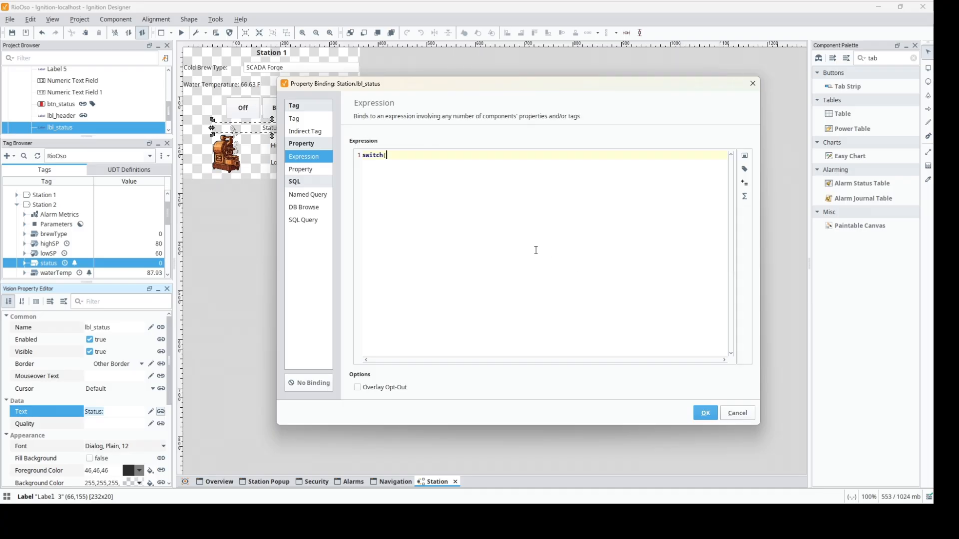
- Insert Station 1's status tag from the RioOso folder as the switch expression's value
left_click(744, 169)
left_click(488, 162)
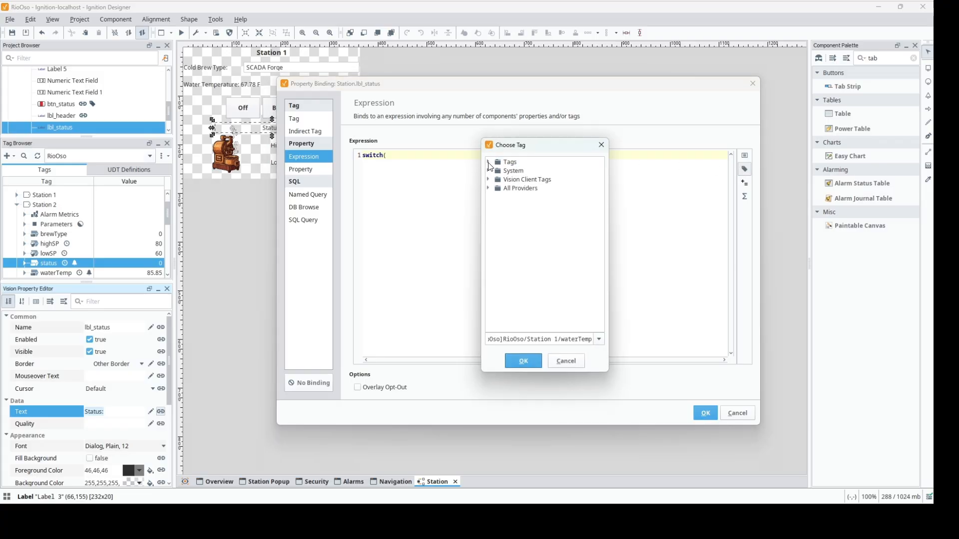
left_click(497, 179)
left_click(504, 197)
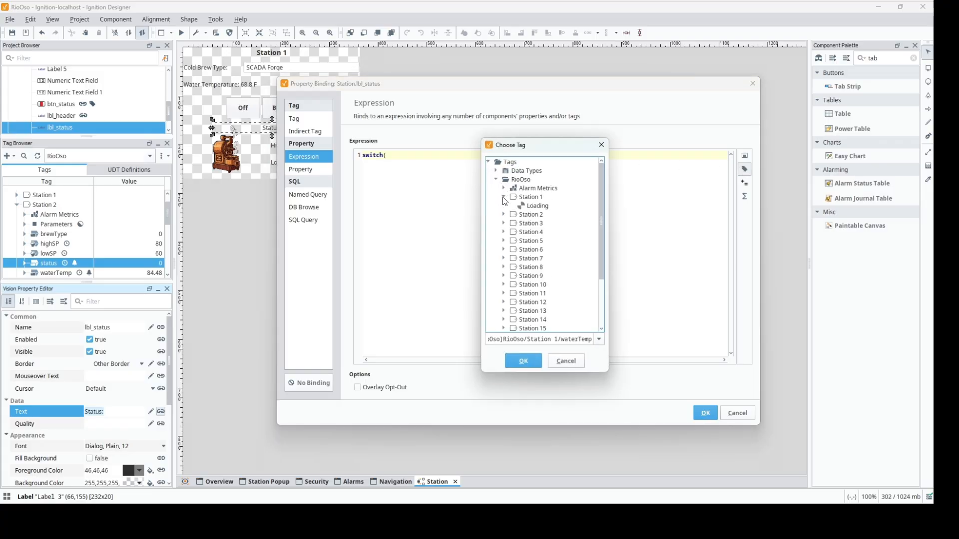
left_click(543, 251)
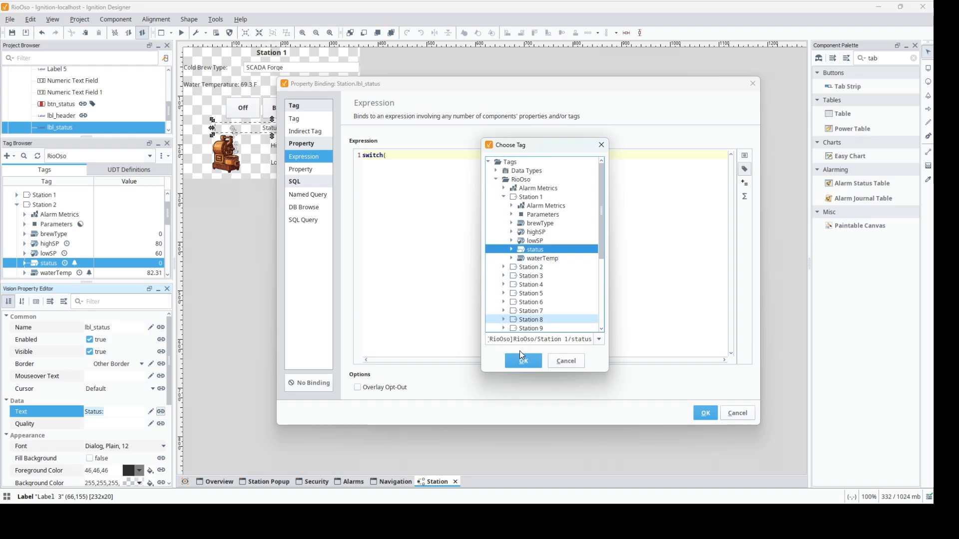
left_click(520, 361)
- Rewrite the inserted tag reference as a tag() function call with the path in quotes
left_click(387, 155)
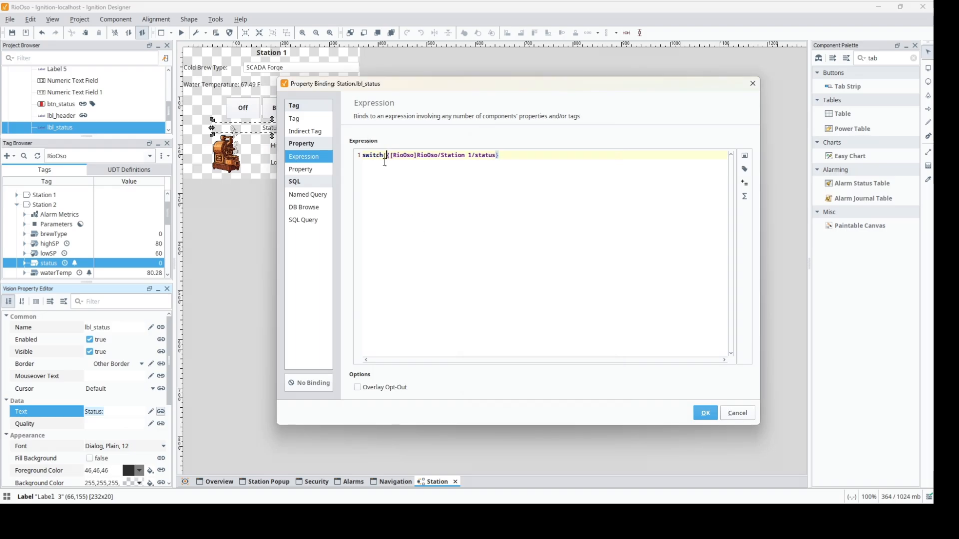
key("Delete")
type("tag(\"")
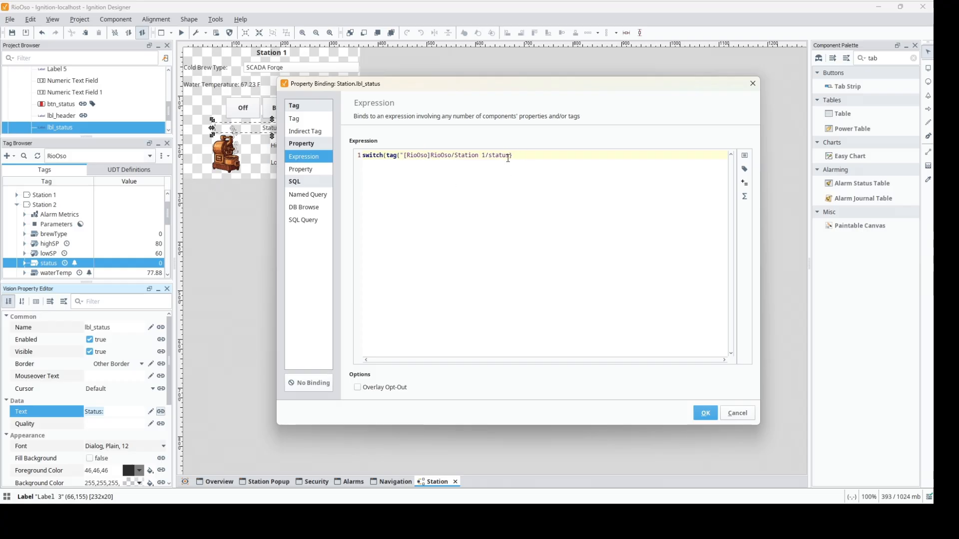
type("\")")
- Replace the station number in the tag path with the concatenated Station.brewStation property
key("BackSpace")
type("\"++\"")
left_click(744, 156)
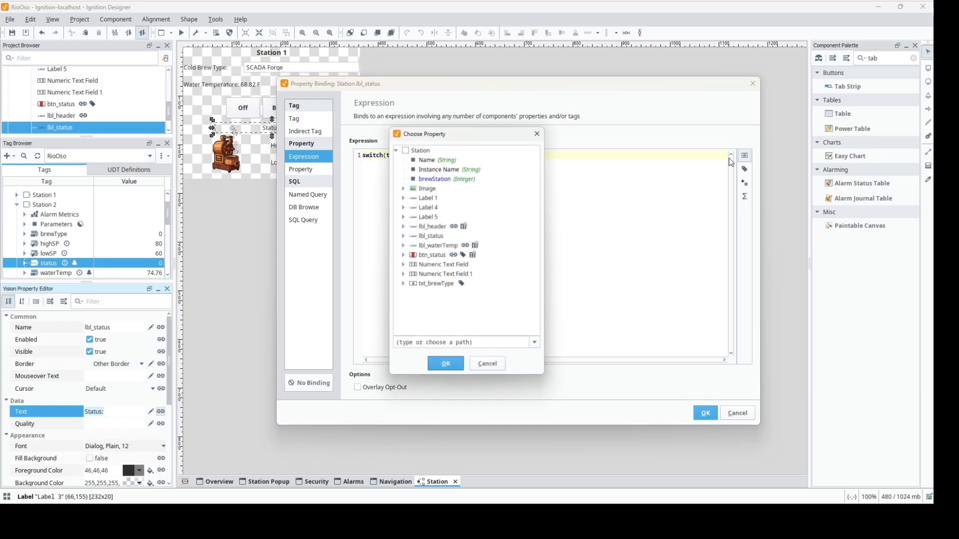
left_click(439, 178)
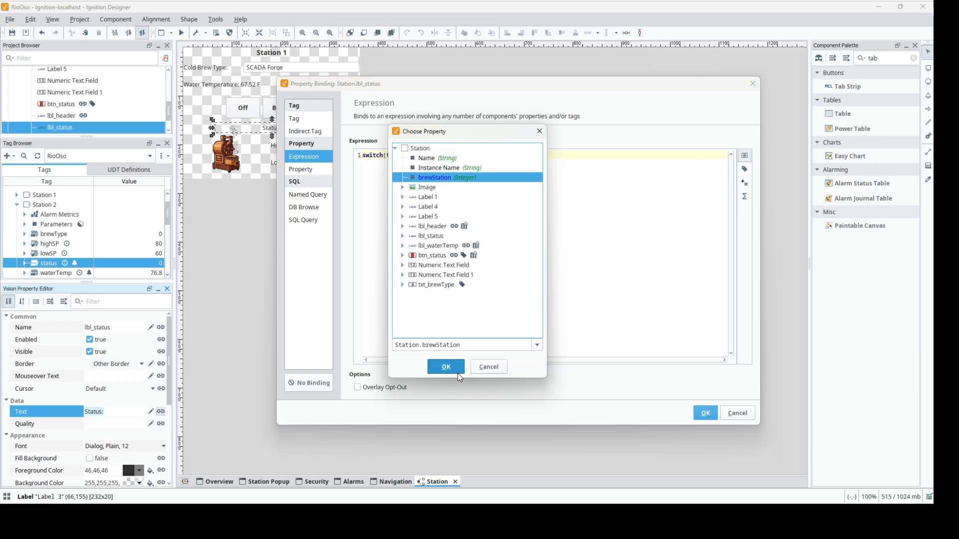
left_click(446, 367)
left_click(573, 166)
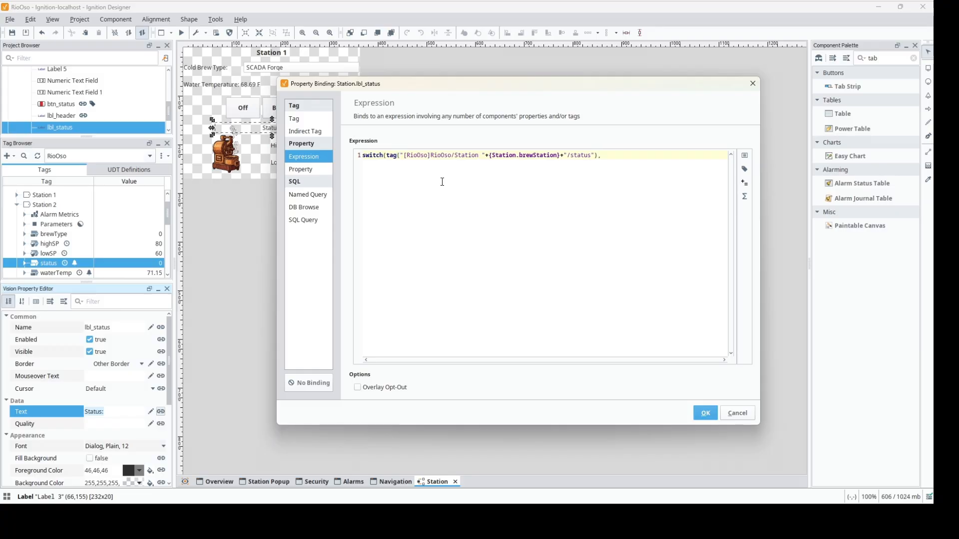
- Add 0, 1 and 2 as the switch cases and check the function's argument order
type("1,2")
left_click(745, 196)
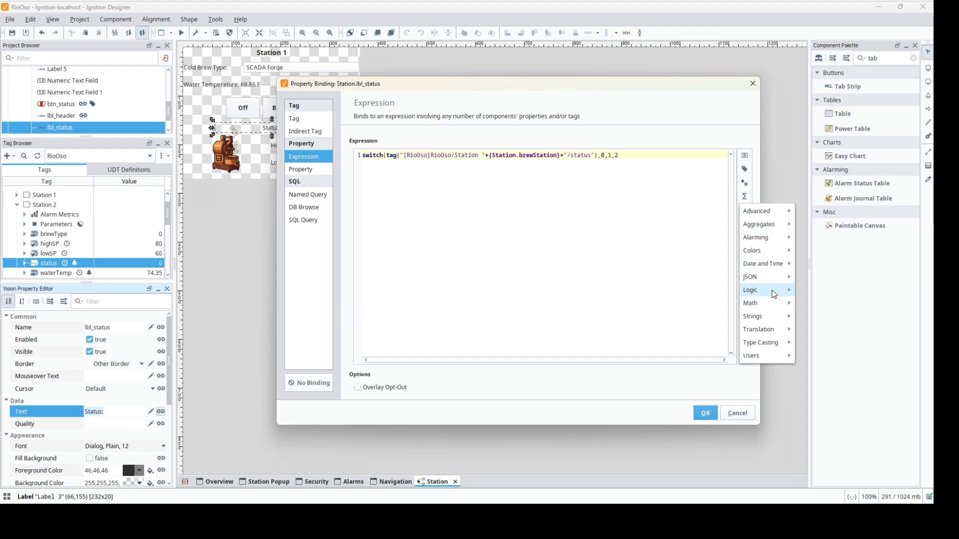
mouse_move(773, 294)
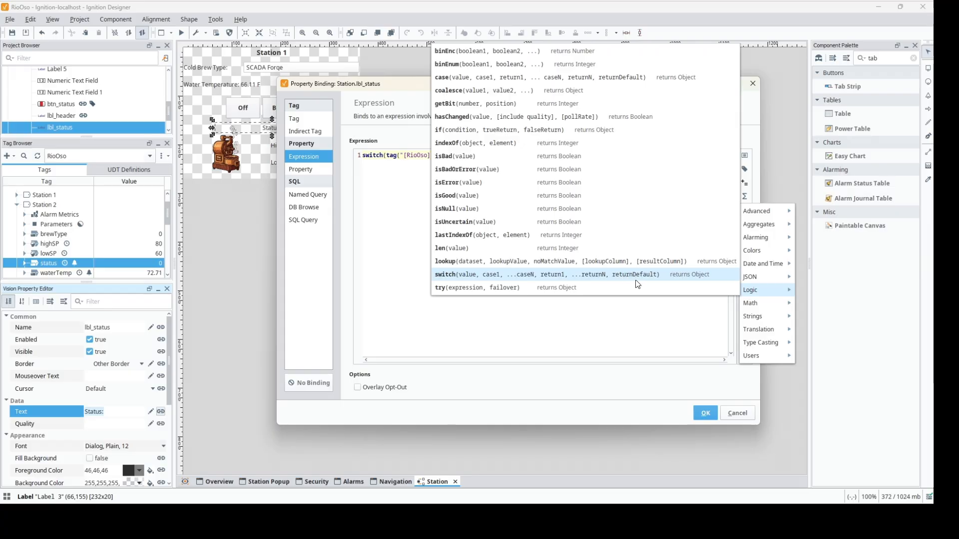
left_click(623, 315)
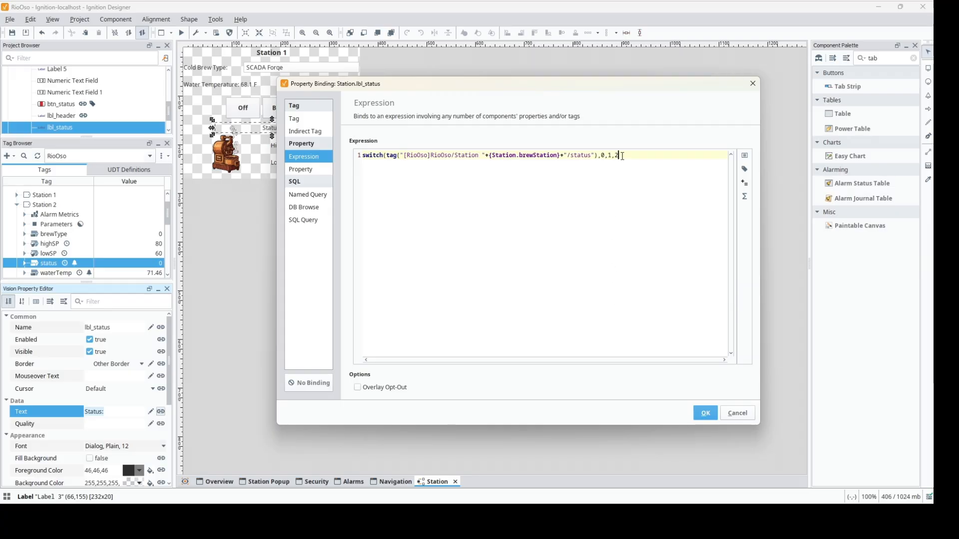
- Add the switch return values "Off", "Brew" and "Clean" with "Error" as the default, and close the function
type(",\"Off\", \"Brew\", Cleanin")
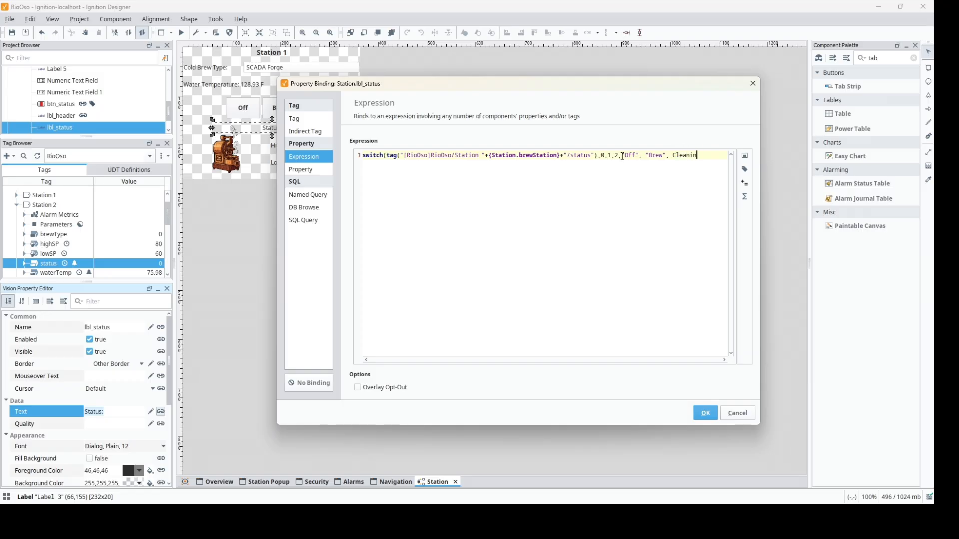
key("BackSpace")
key("BackSpace")
key("BackSpace")
key("BackSpace")
key("BackSpace")
key("BackSpace")
type("lean\"")
type(", E")
type("Error\")")
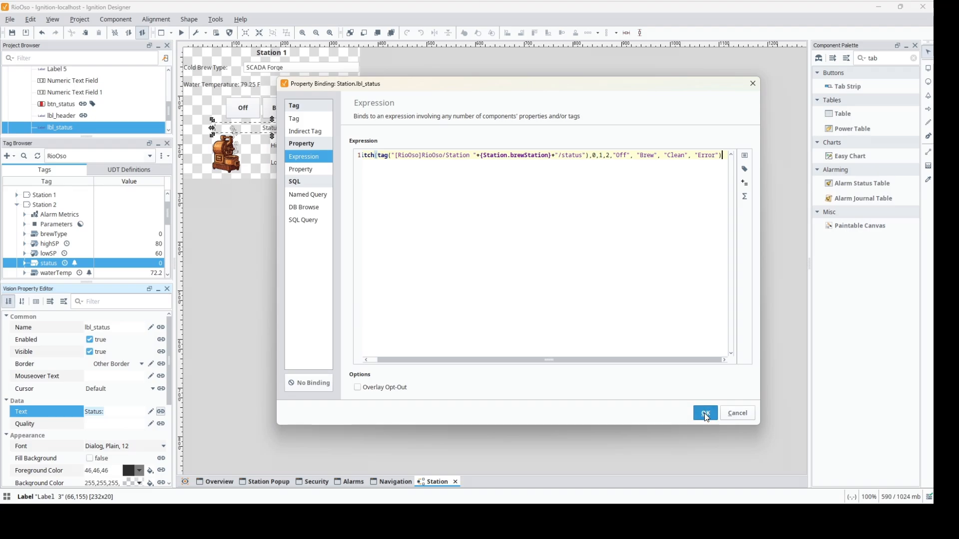
- Prefix the switch expression with the text "Status: " and apply the binding
left_click_drag(583, 361, 562, 360)
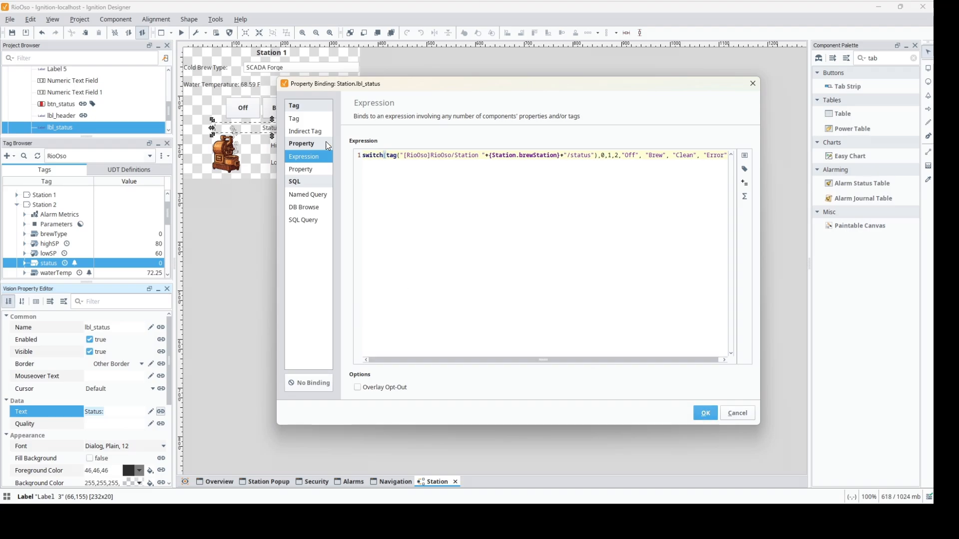
key("ctrl+a")
left_click(364, 157)
type("\"Status: ")
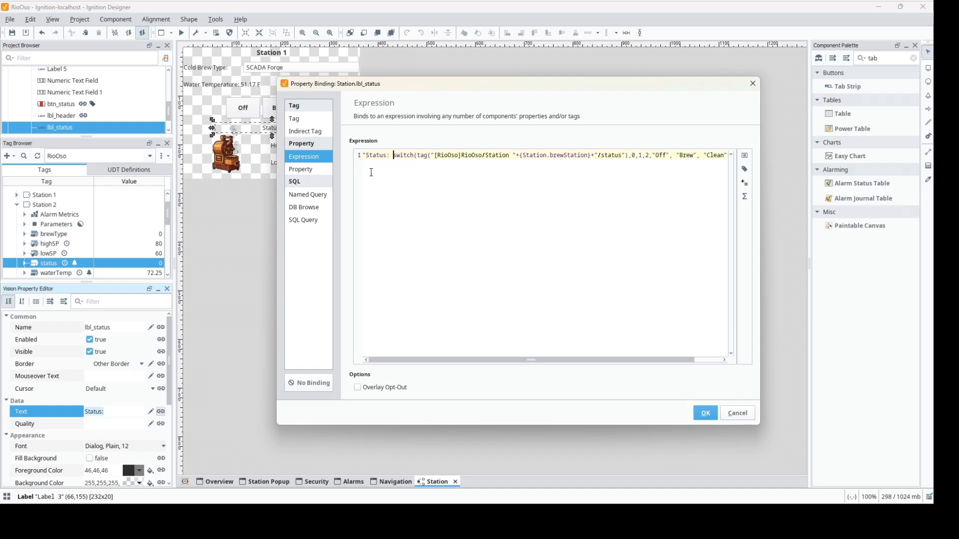
type("\"+")
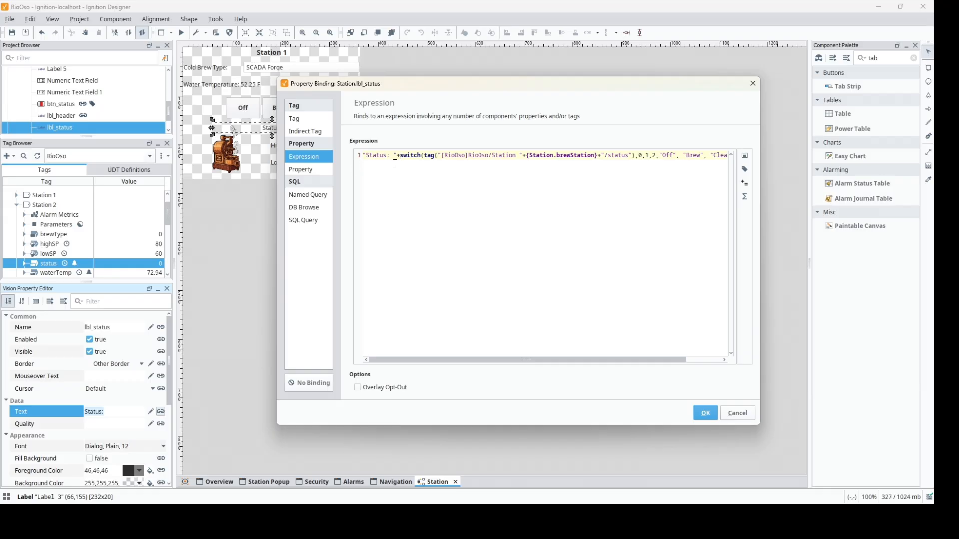
left_click(708, 412)
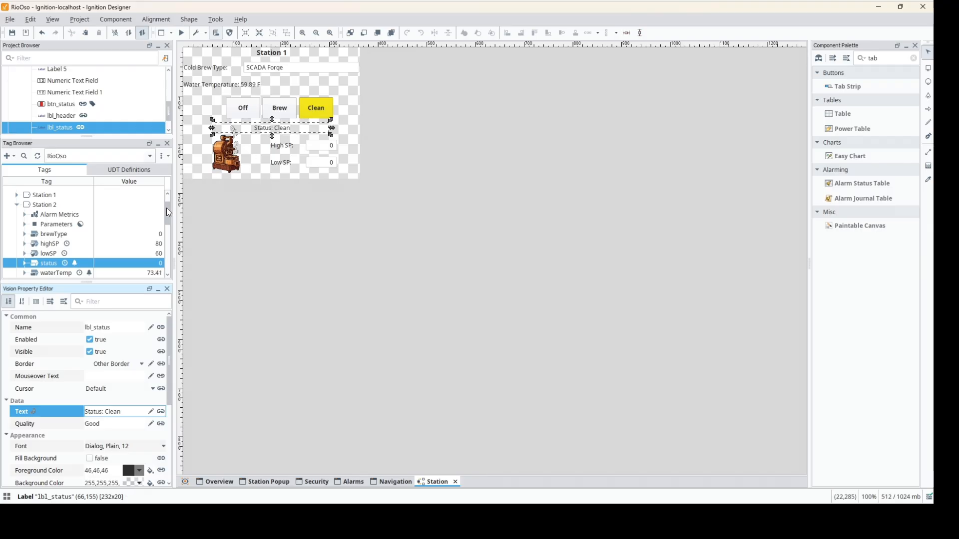
- Test the status label by setting Station 1's status tag to 1, 0 and 3, ending on 0
left_click(17, 205)
left_click(17, 194)
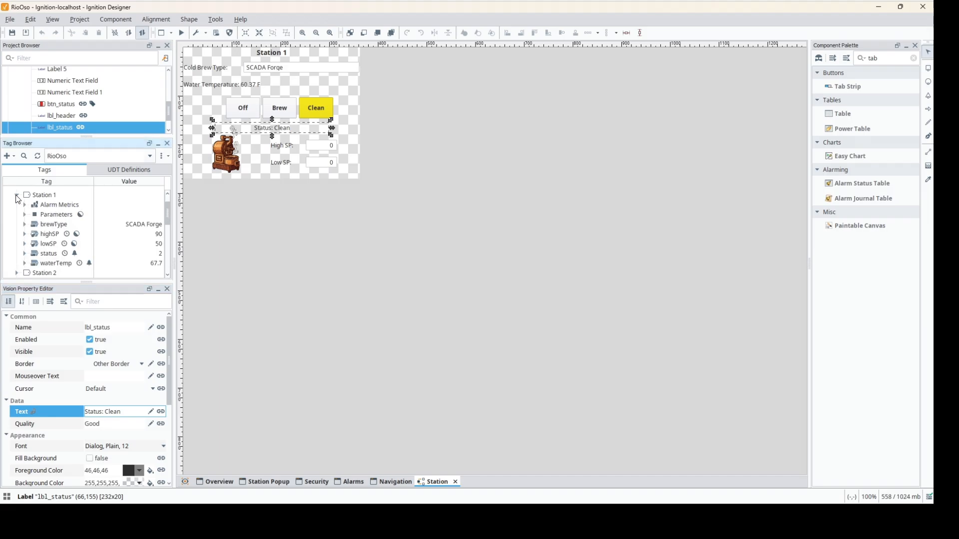
double_click(133, 254)
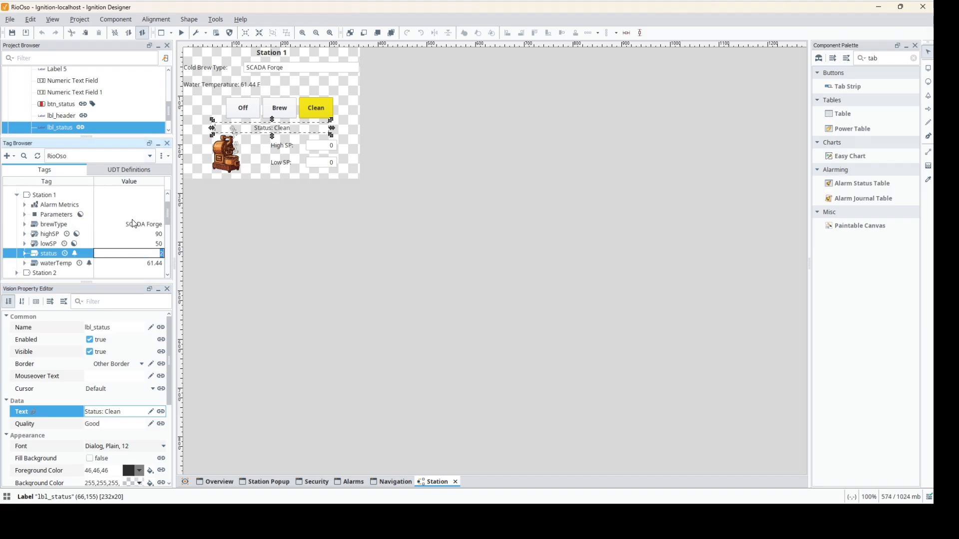
type("1")
key("Return")
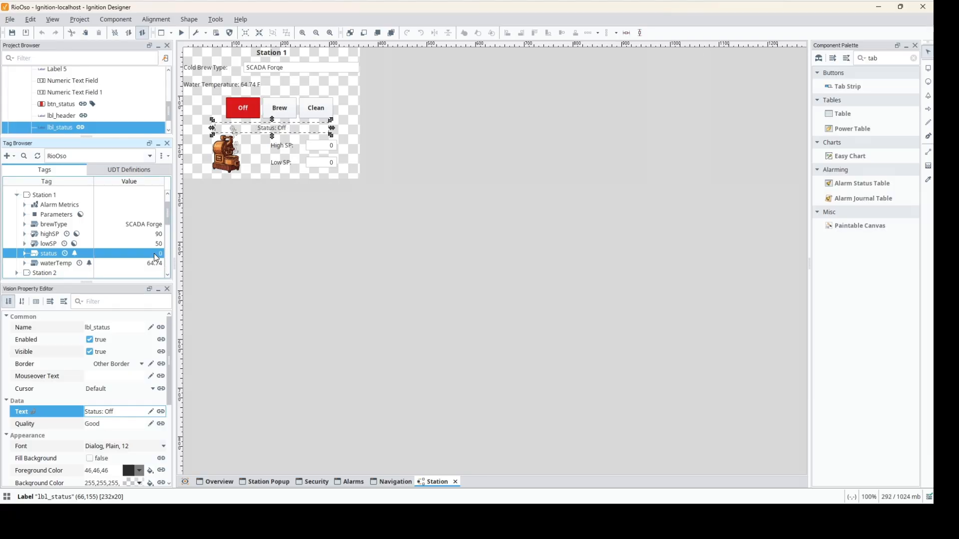
double_click(155, 253)
key("Return")
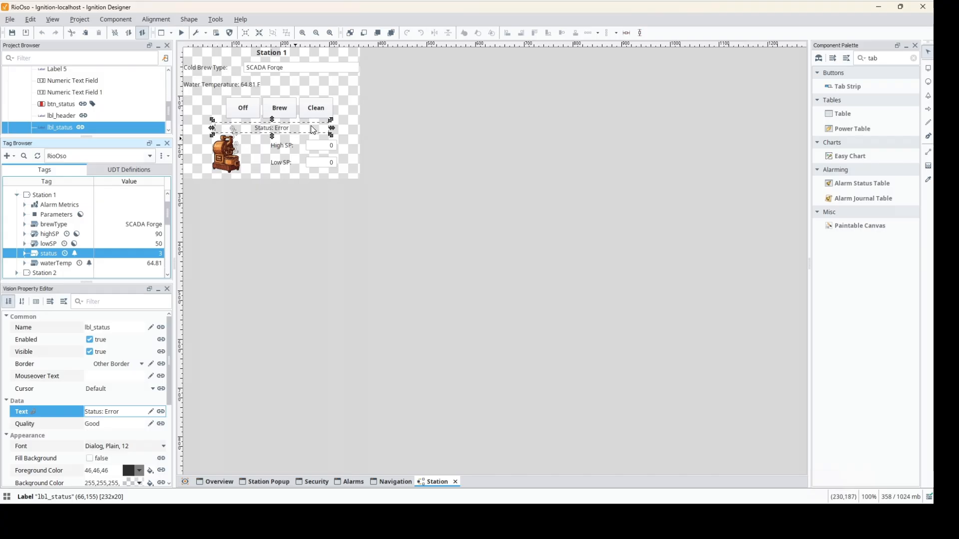
double_click(145, 253)
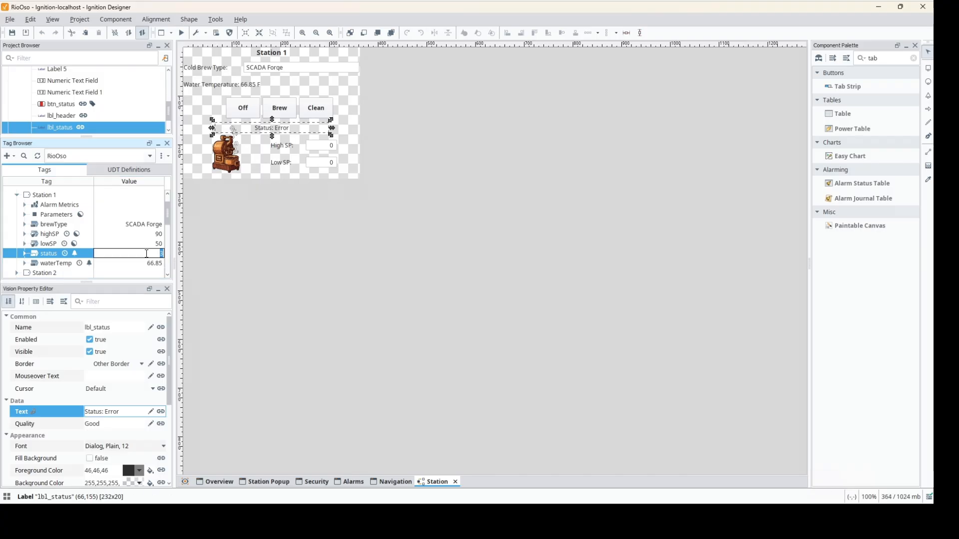
key("Return")
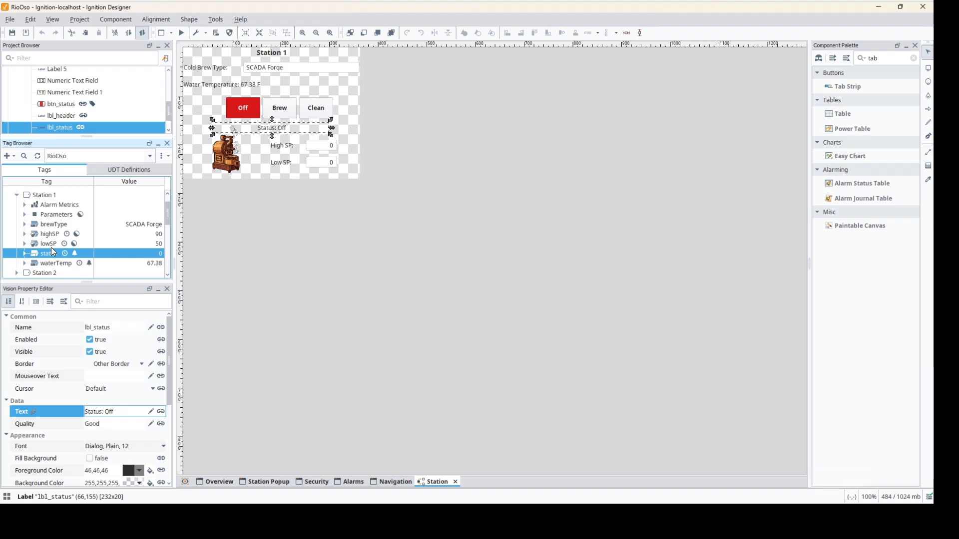
- Rename the numeric text field beside High SP to txt_highSP
left_click(327, 146)
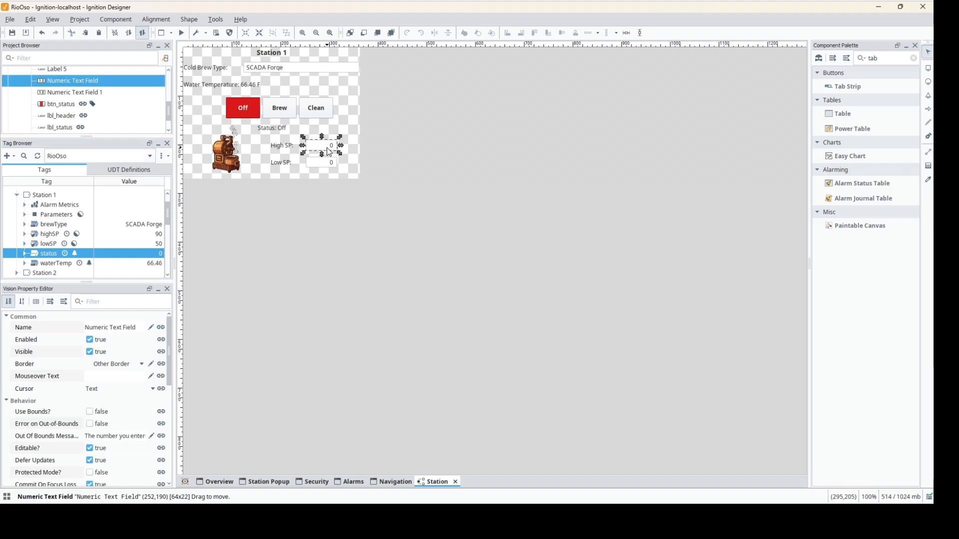
left_click_drag(144, 331, 59, 322)
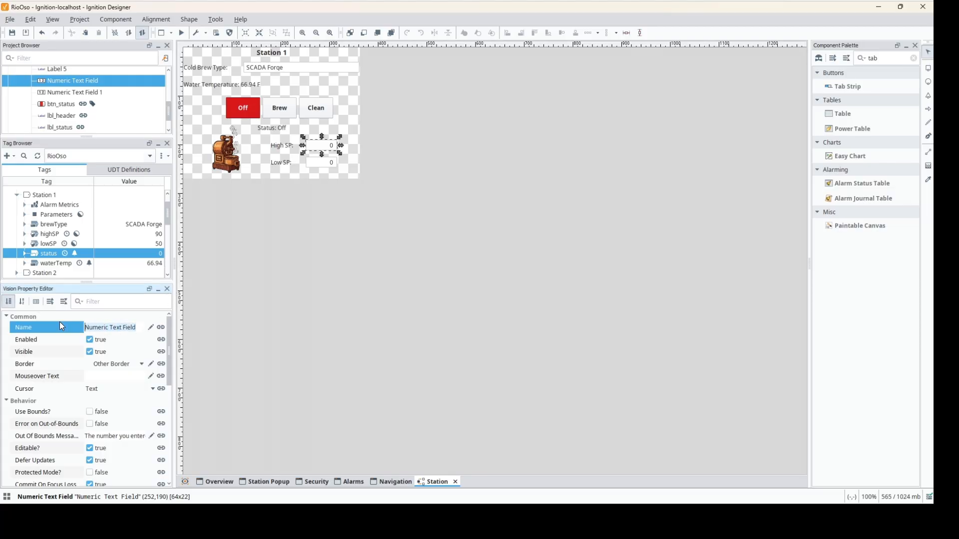
type("txt_highSP")
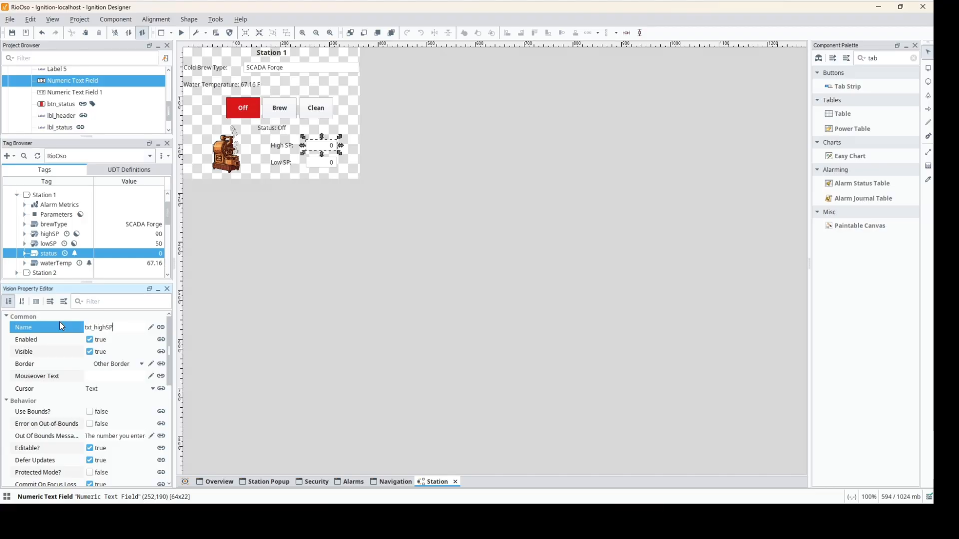
key("Return")
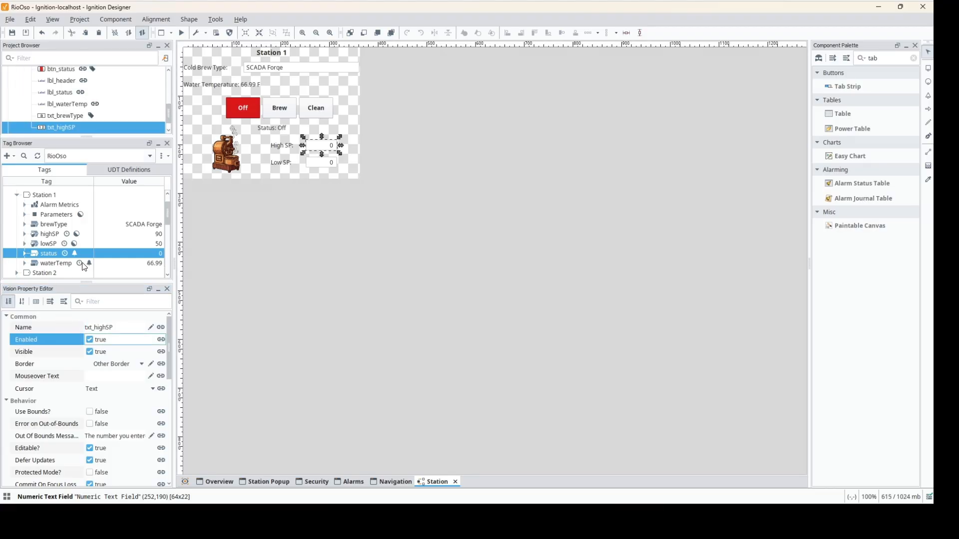
- Check the data type of Station 1's highSP tag and set txt_highSP's number type to Double
left_click_drag(170, 351, 169, 414)
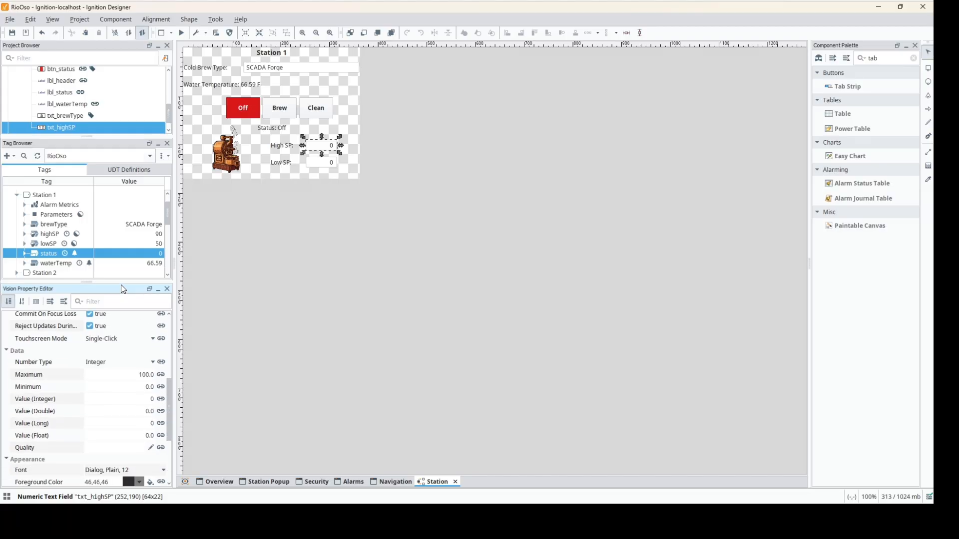
left_click(48, 235)
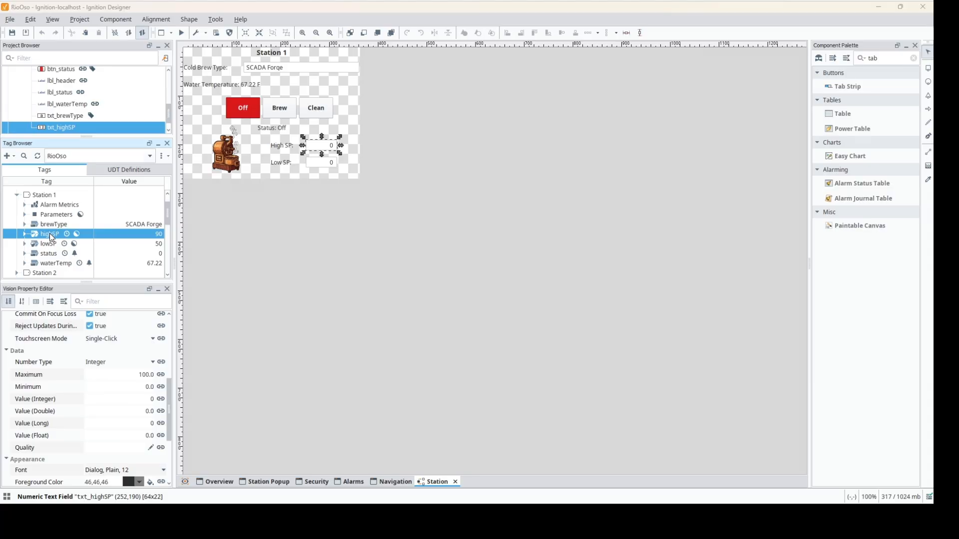
double_click(49, 233)
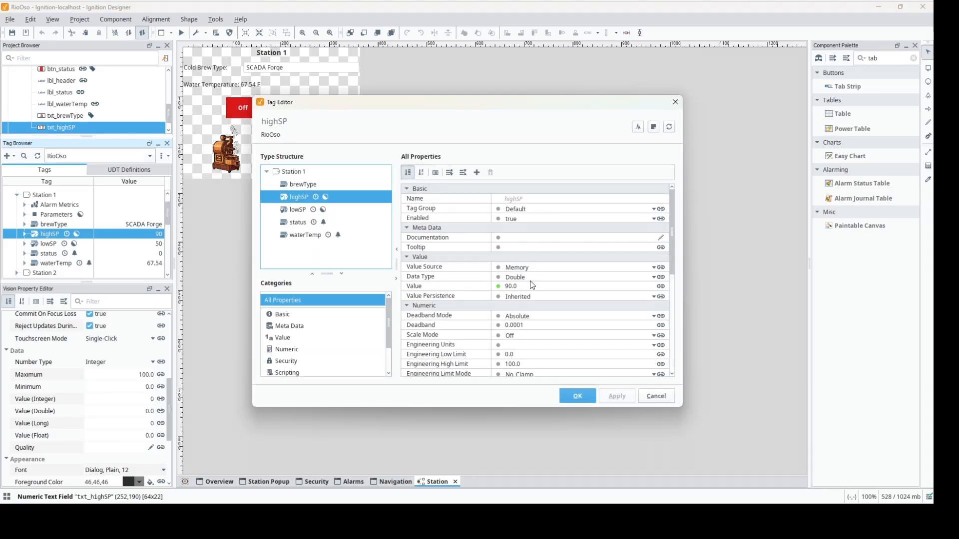
left_click(657, 395)
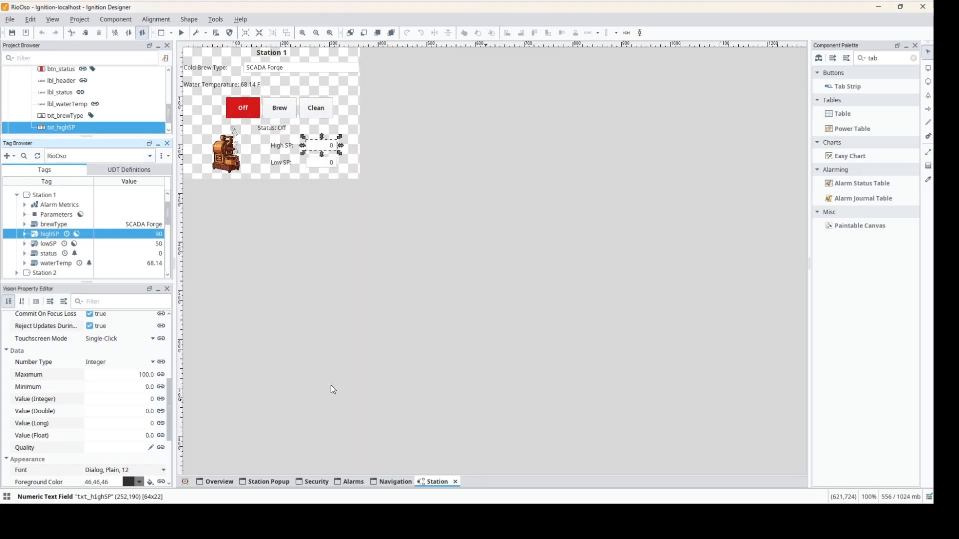
left_click(153, 363)
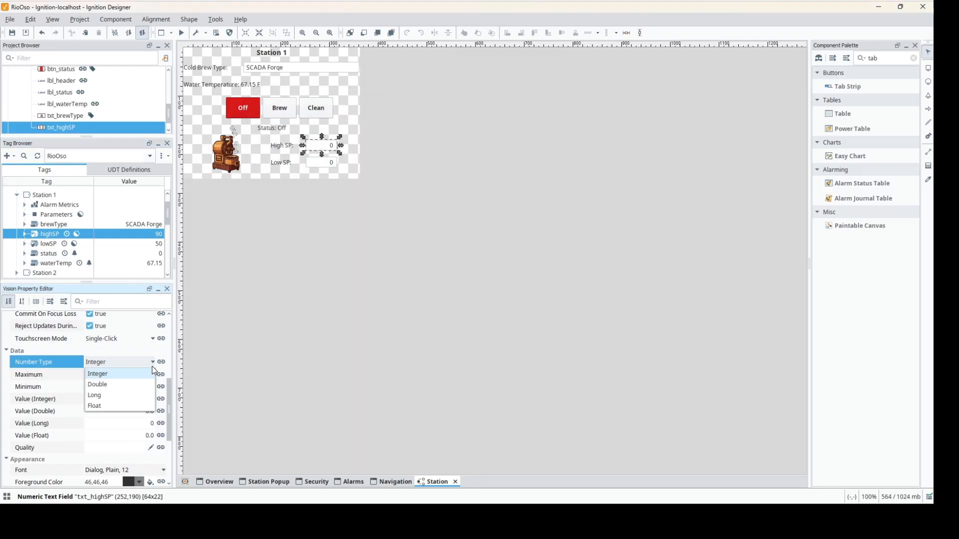
left_click(145, 385)
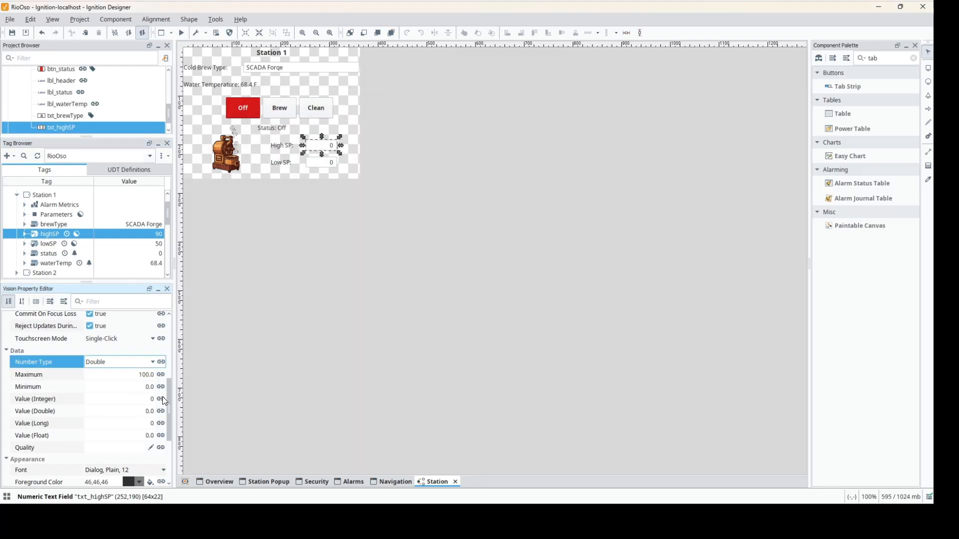
- Start an indirect tag binding on txt_highSP's Value (Double) property, choosing the highSP tag under RioOso, Station 1
left_click(48, 412)
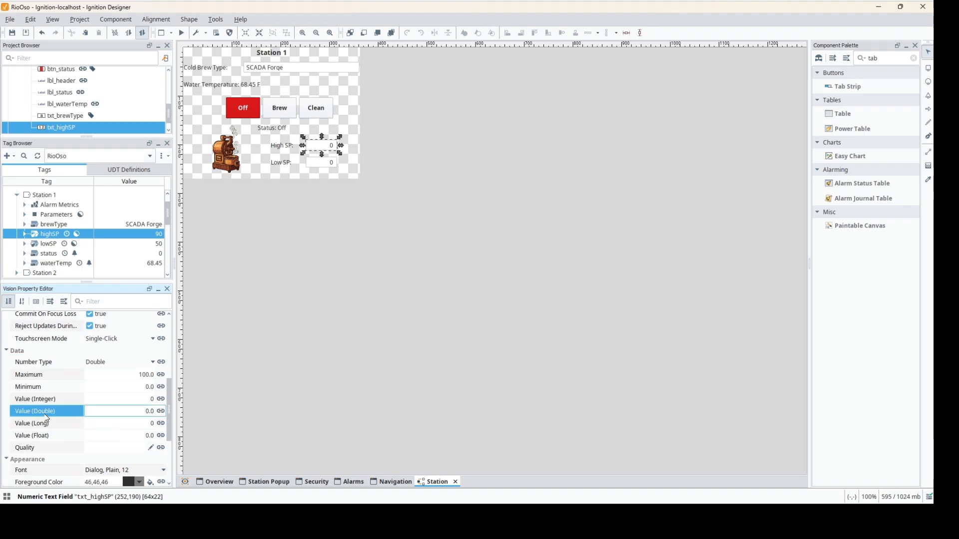
left_click(162, 412)
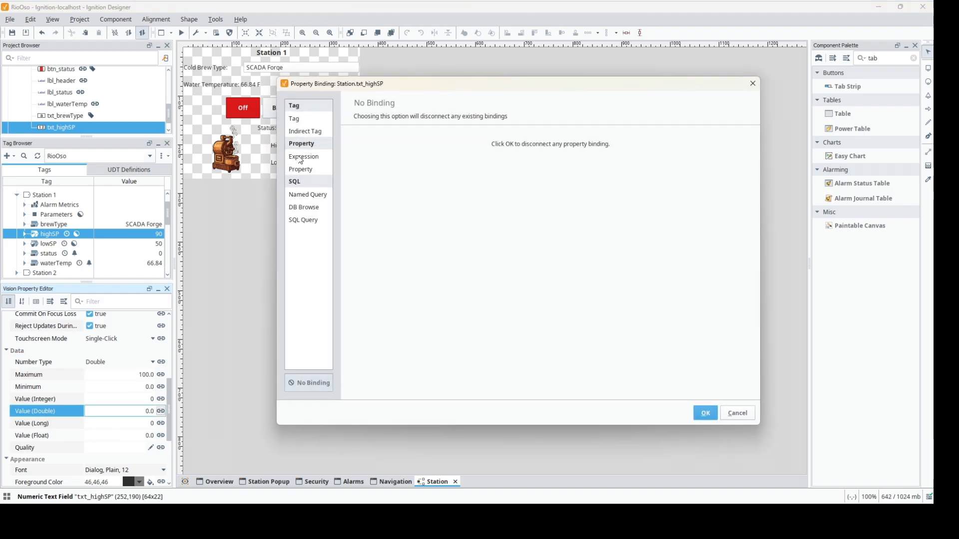
left_click(305, 133)
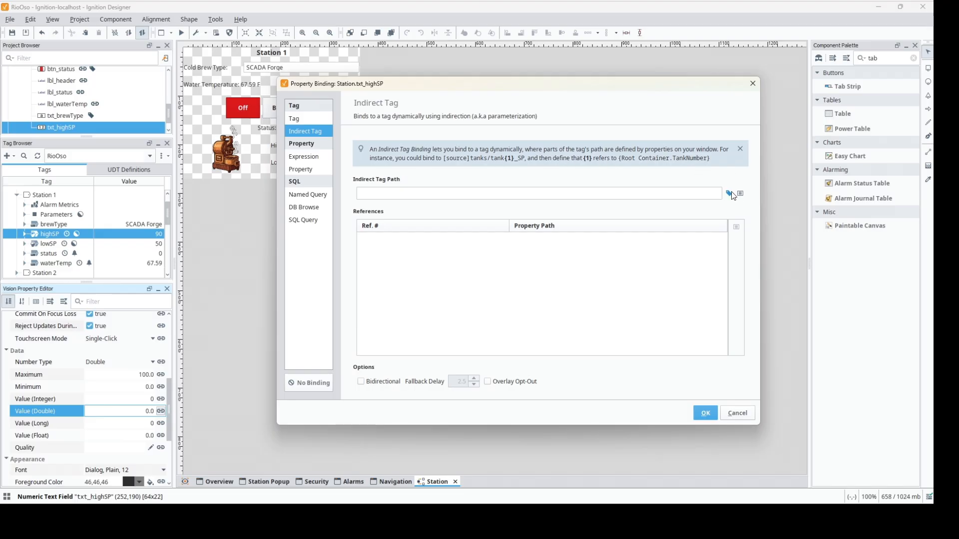
left_click(730, 193)
left_click(482, 98)
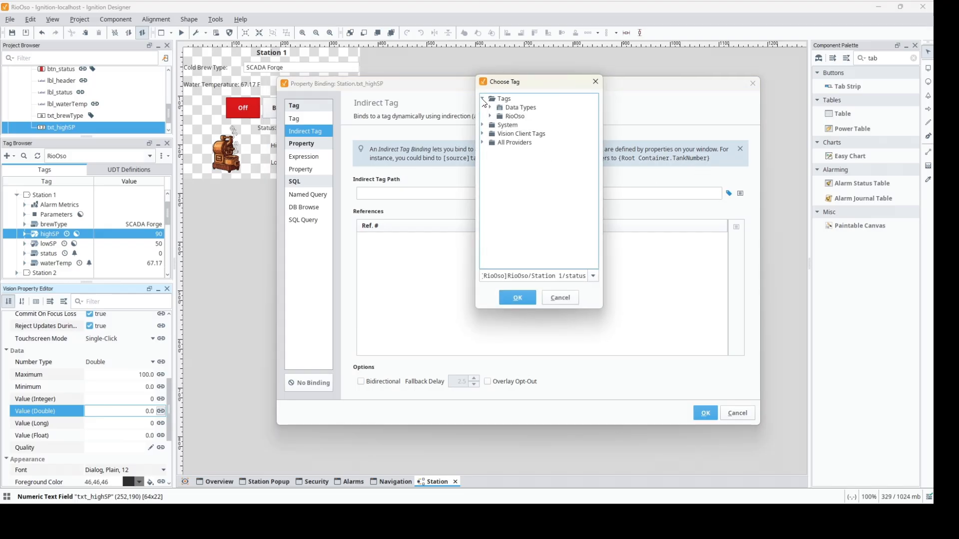
left_click(490, 115)
left_click(498, 134)
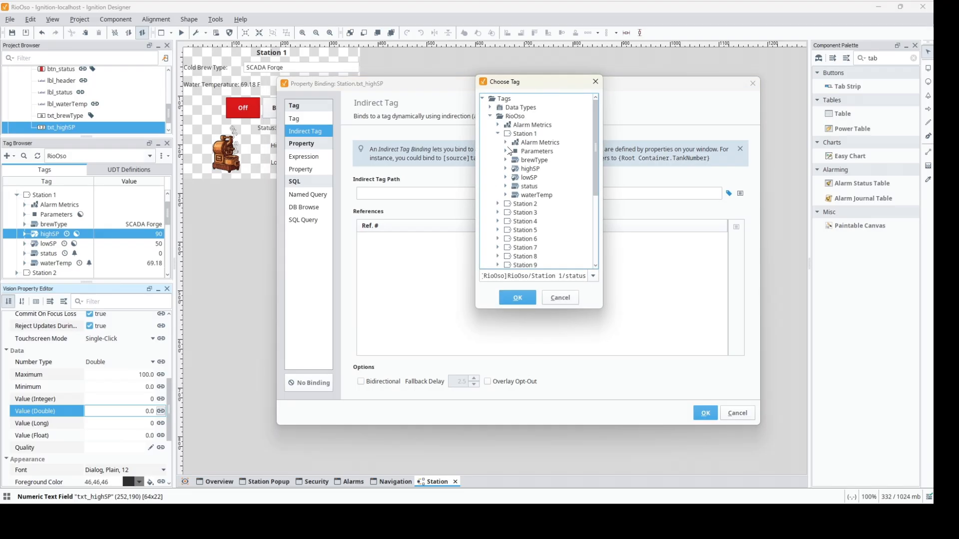
left_click(528, 169)
left_click(517, 298)
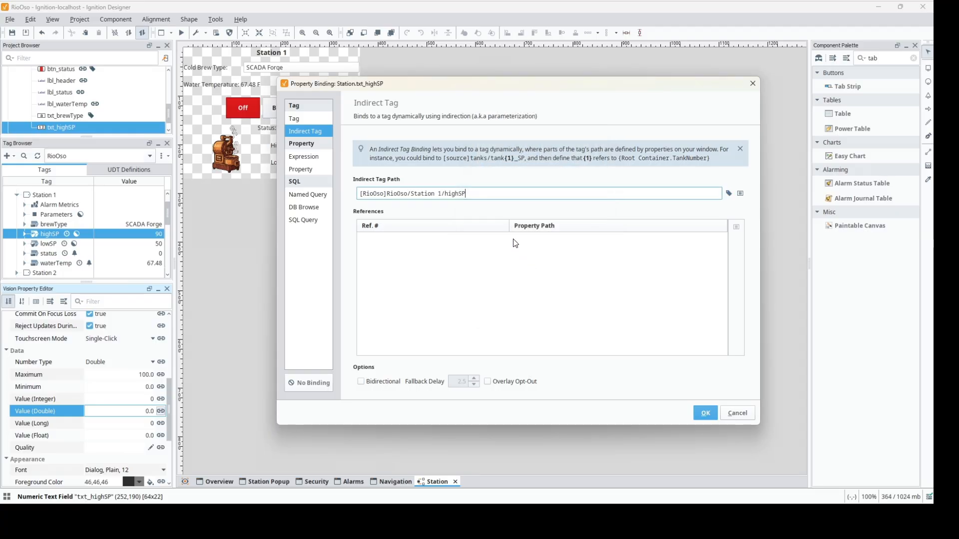
- Replace the station number in the tag path with {1} referencing Station.brewStation, make the binding bidirectional and apply it
left_click(442, 195)
key("BackSpace")
type("{1}")
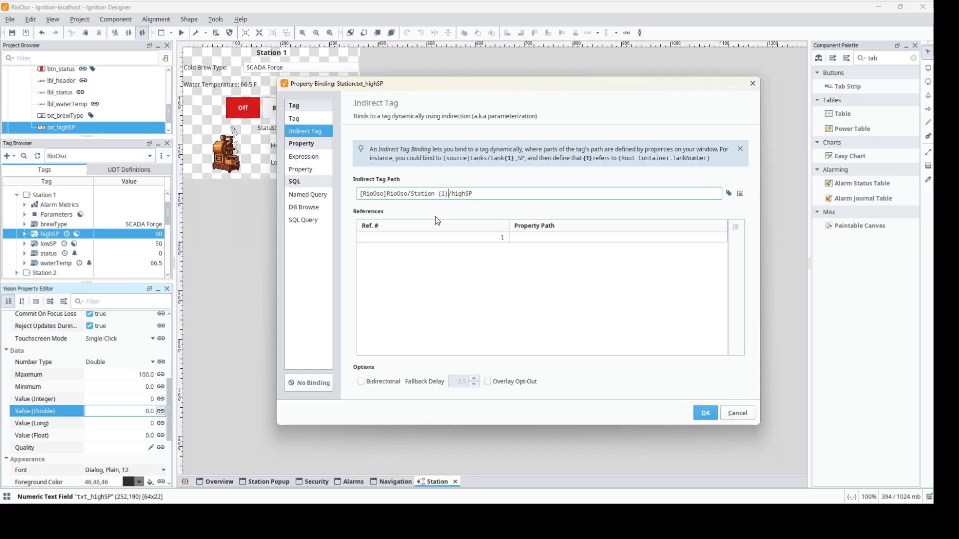
left_click(529, 238)
left_click(738, 228)
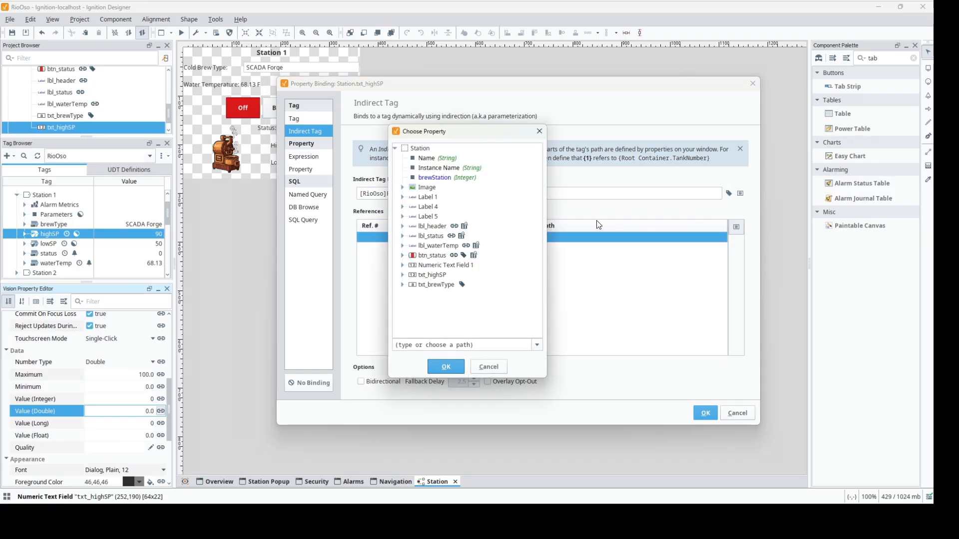
left_click(436, 178)
left_click(446, 368)
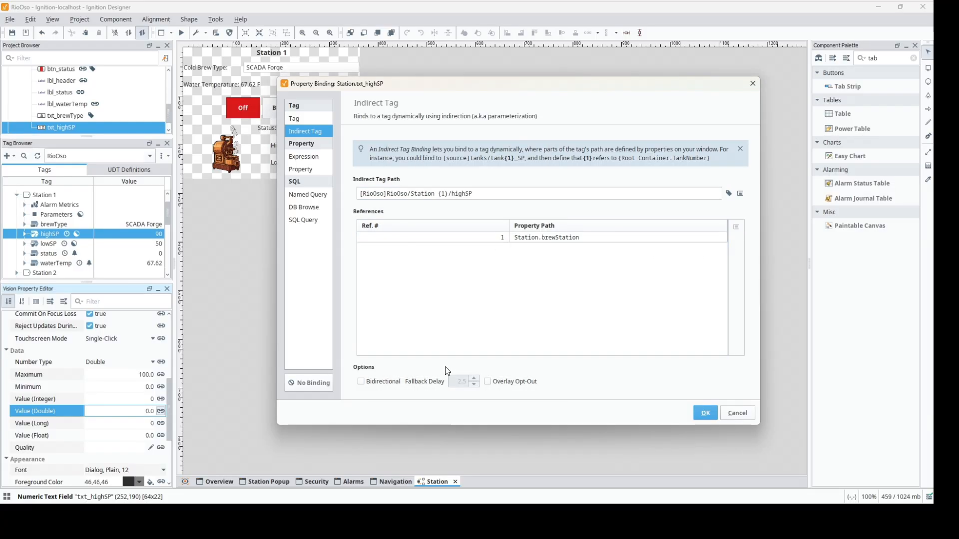
left_click(360, 382)
left_click(705, 415)
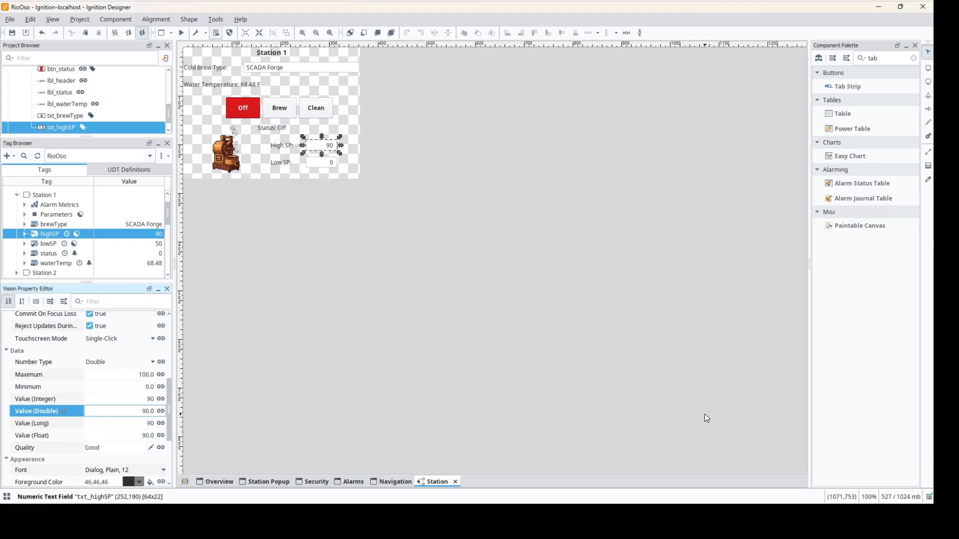
- Copy txt_highSP's Value (Double) binding and rename the numeric text field beside Low SP to txt_lowSP
right_click(44, 410)
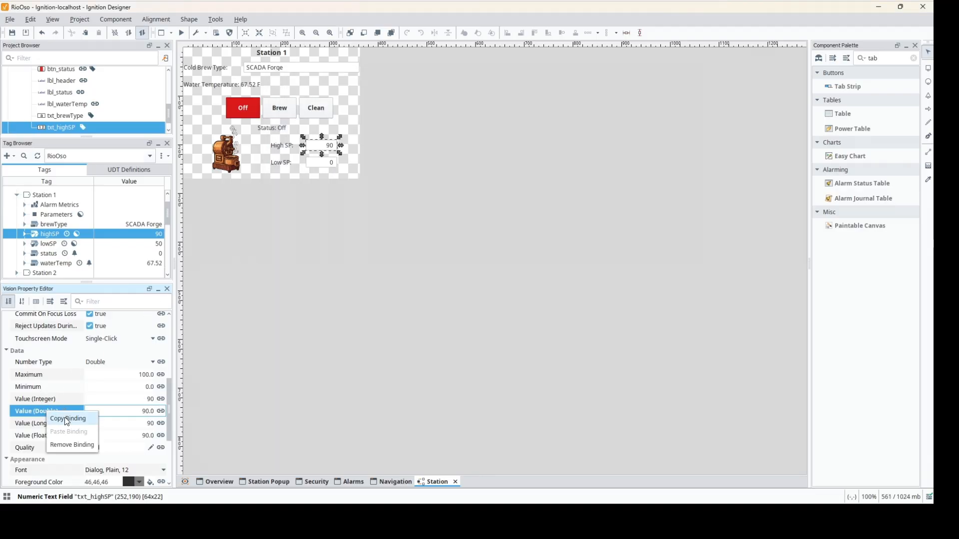
left_click(67, 420)
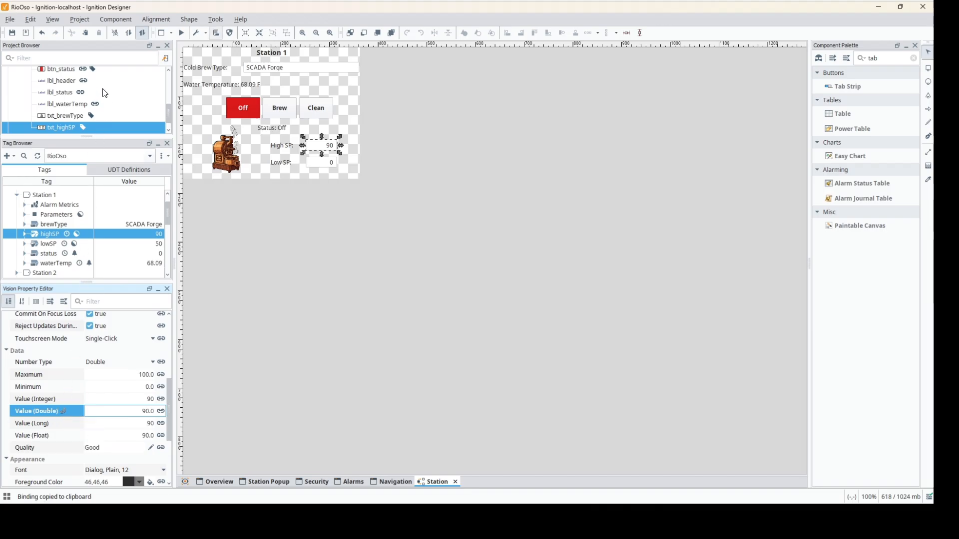
left_click(326, 163)
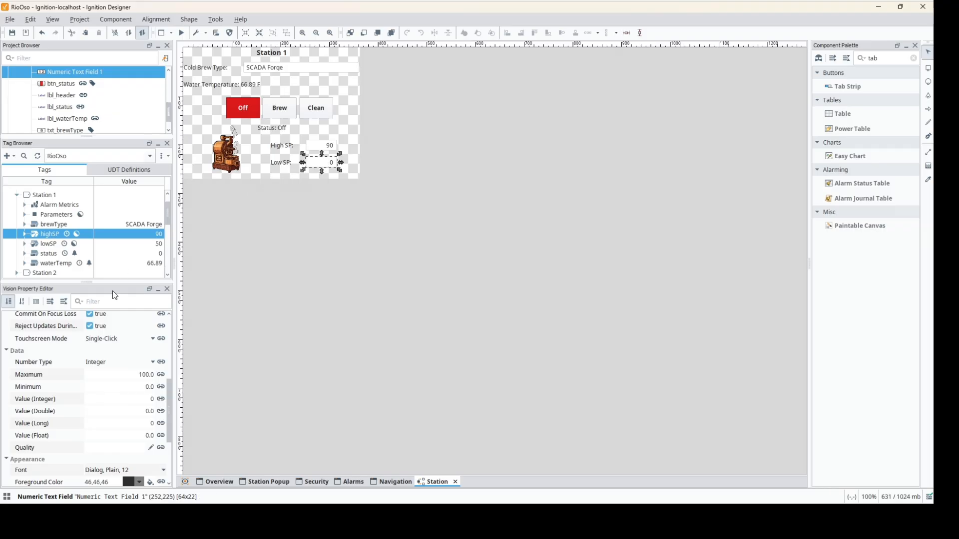
scroll(129, 357, "up", 5)
double_click(139, 331)
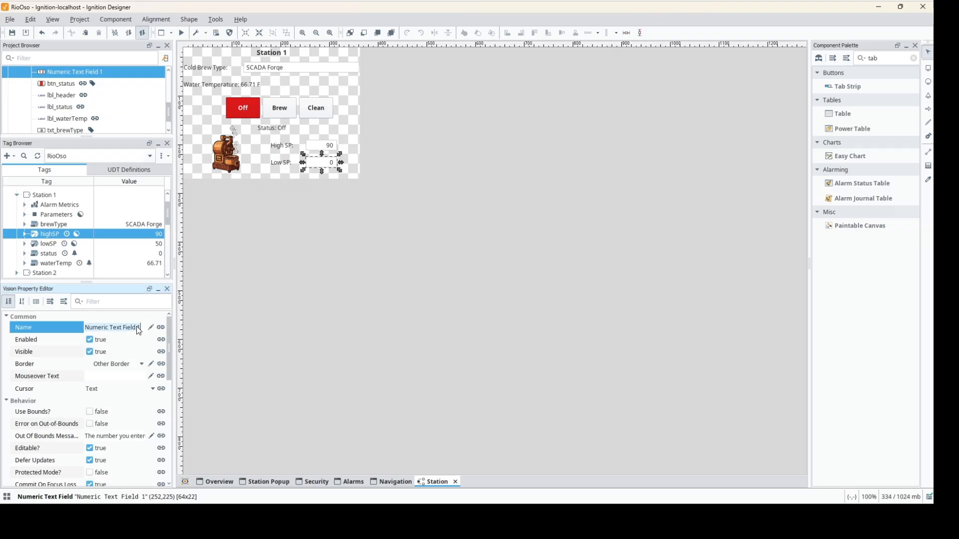
type("txt_lowSPO")
- Set txt_lowSP's number type to Double and paste the copied binding onto its Value (Double) property
scroll(144, 345, "down", 5)
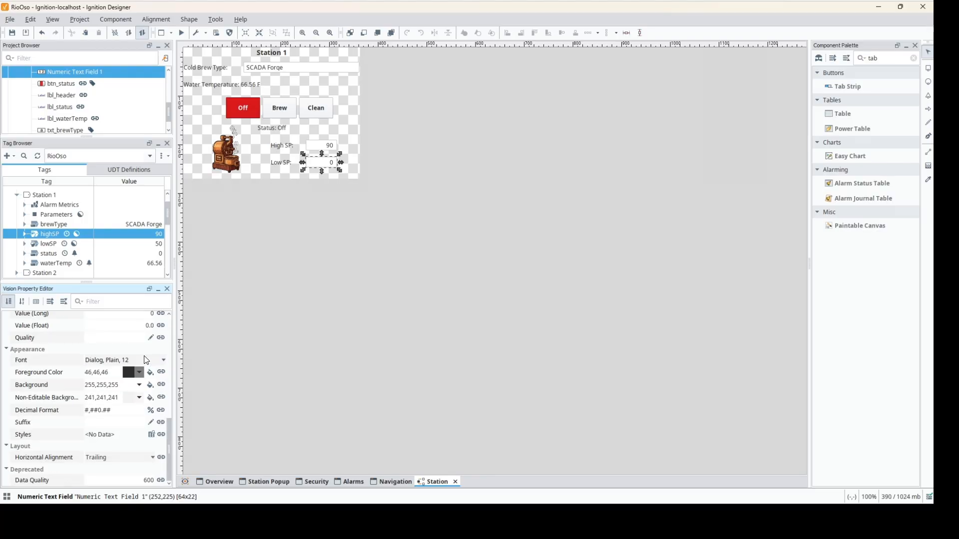
scroll(146, 351, "up", 3)
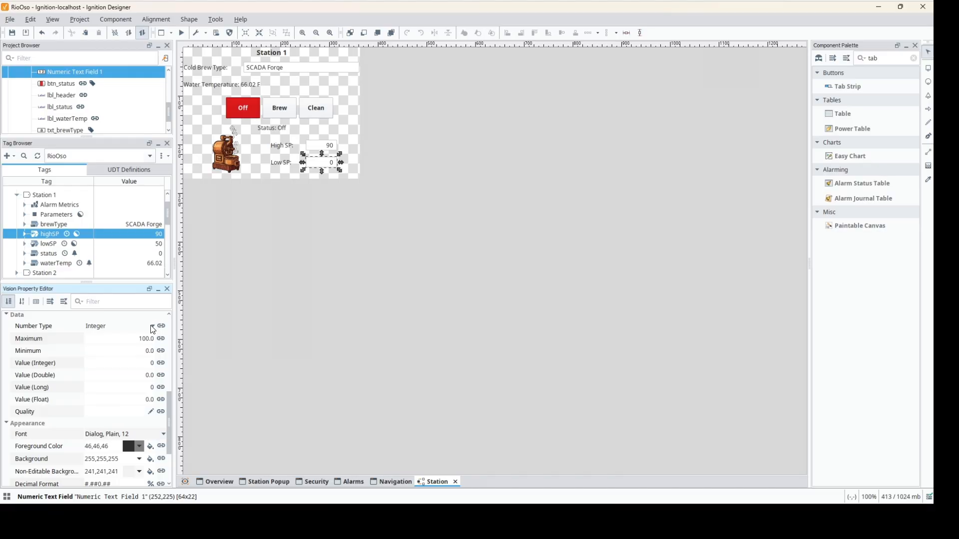
left_click(152, 326)
left_click(135, 348)
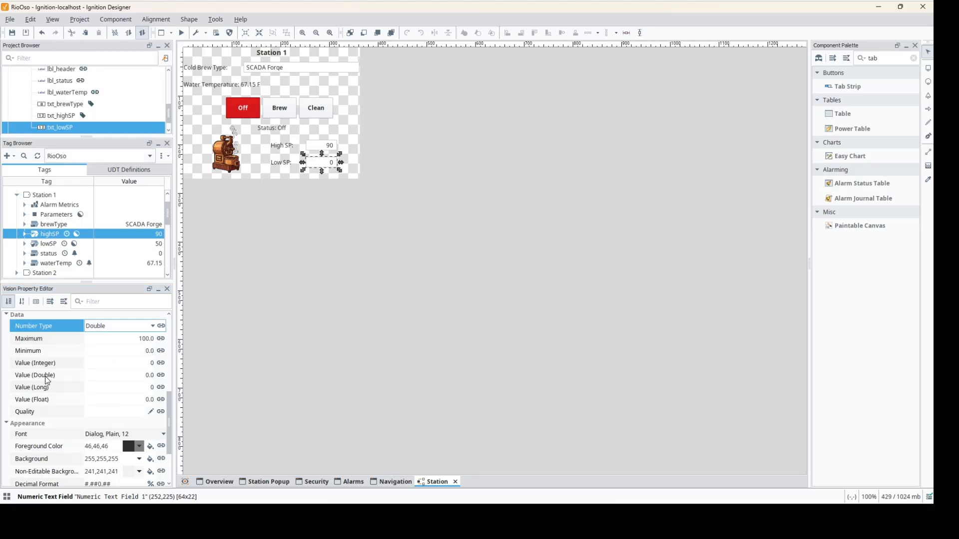
left_click(44, 376)
right_click(48, 378)
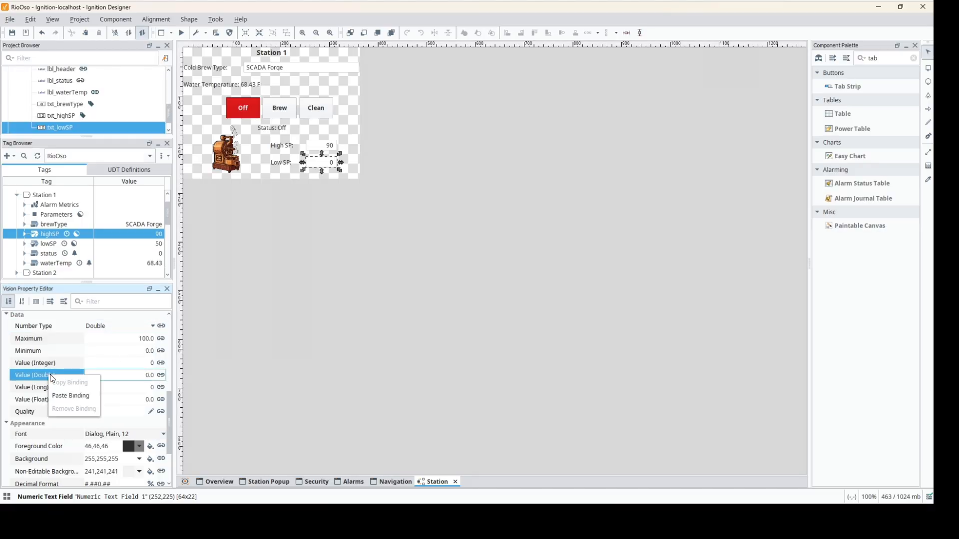
left_click(69, 395)
- Change the pasted binding's indirect tag path to [RioOso]RioOso/Station {1}/lowSP and apply it
left_click(161, 376)
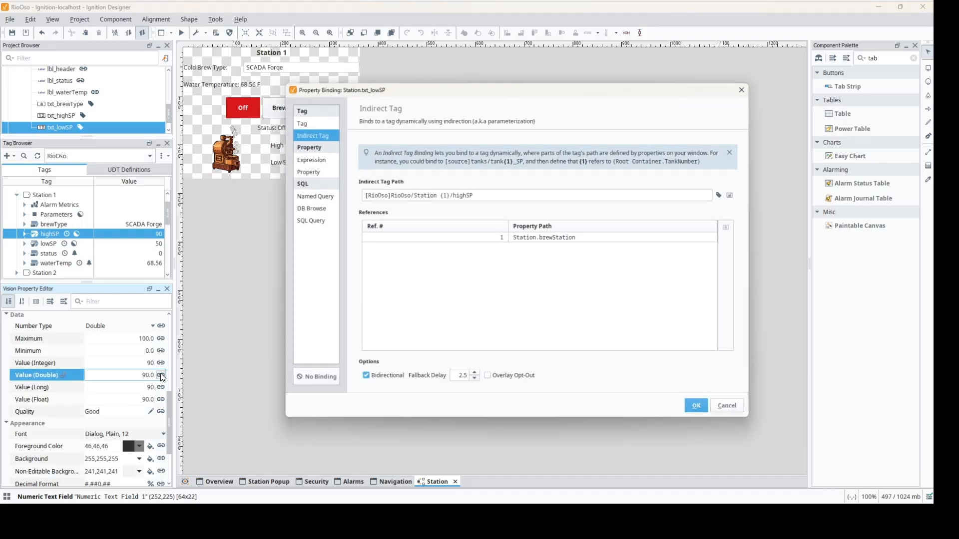
left_click(465, 193)
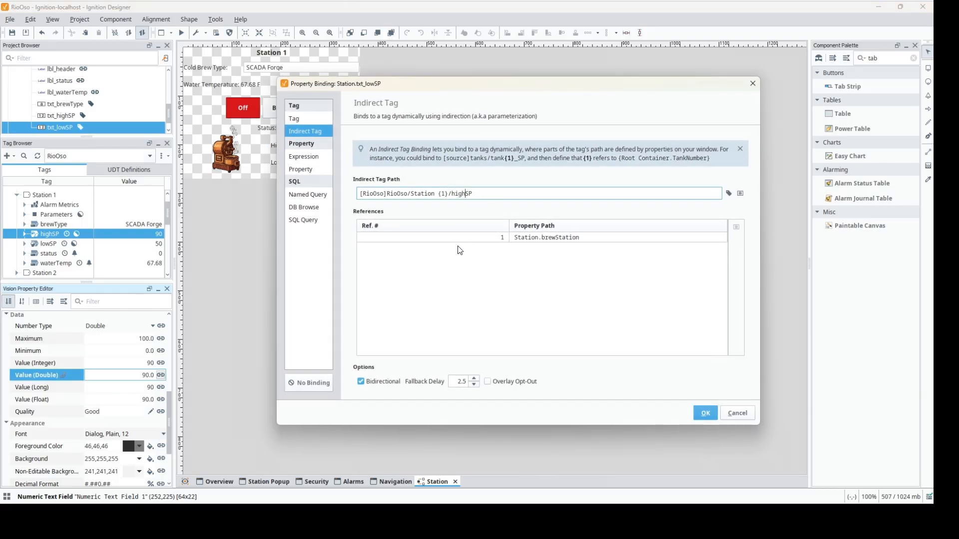
key("BackSpace")
key("BackSpace")
key("BackSpace")
key("BackSpace")
type("low")
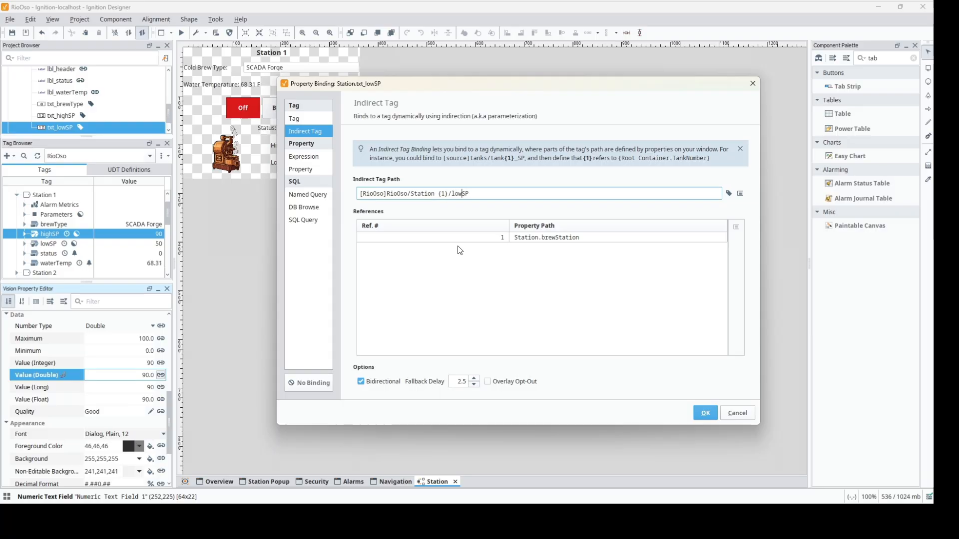
key("Return")
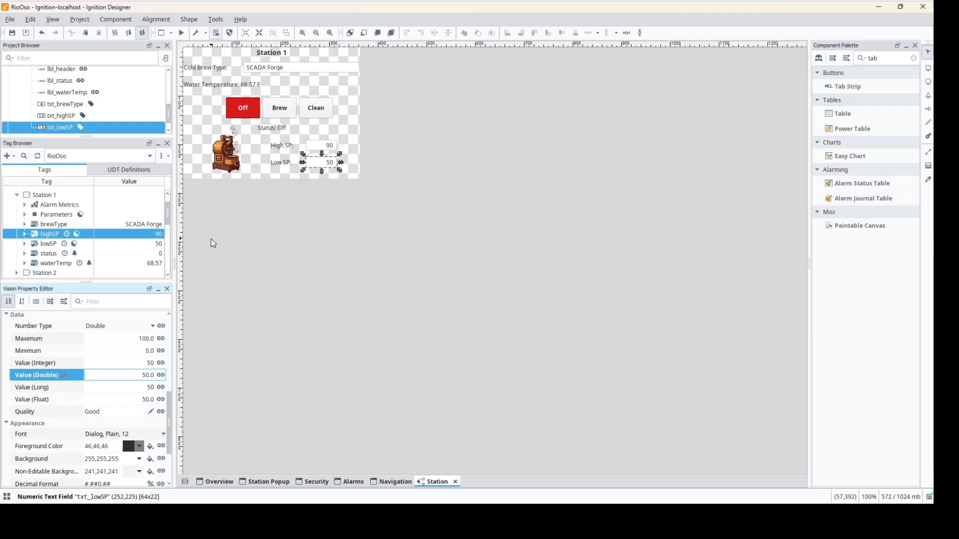
- Start preview mode and set the High SP field to 80
left_click(181, 37)
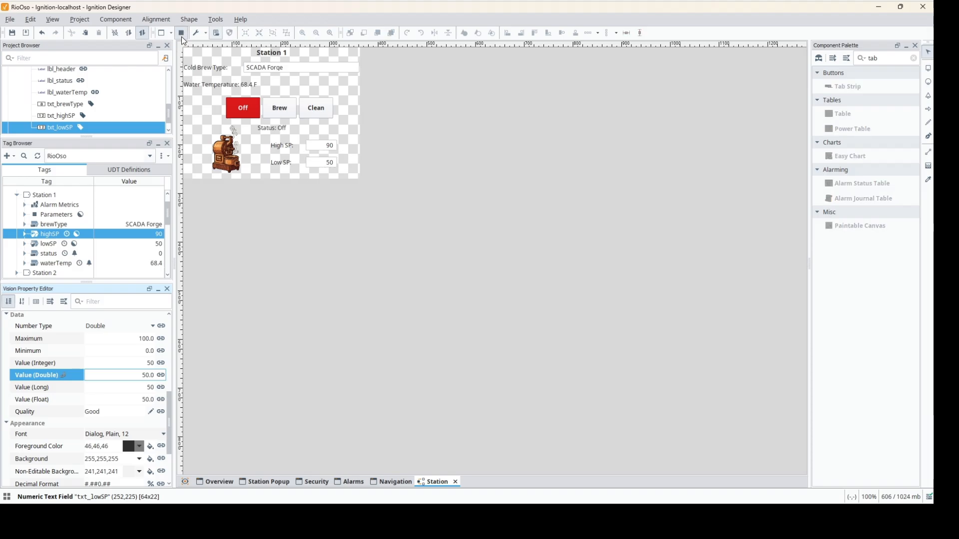
left_click(322, 144)
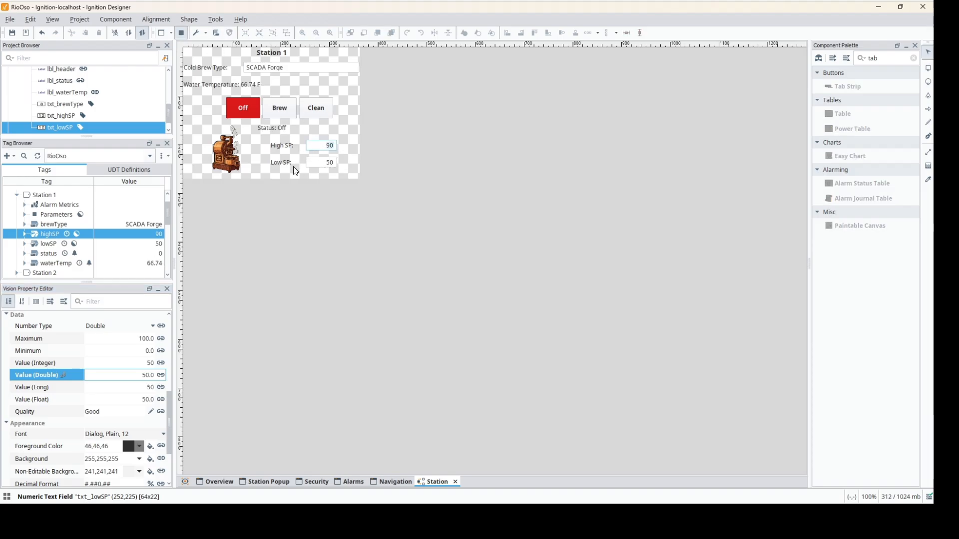
key("BackSpace")
key("BackSpace")
type("80")
key("Return")
- Set the Low SP field to 60 and check Station 1's highSP and lowSP tags against the entered setpoints
left_click(329, 161)
key("BackSpace")
key("BackSpace")
type("60")
key("Return")
left_click(41, 244)
left_click(44, 232, "shift")
left_click_drag(44, 232, 329, 291)
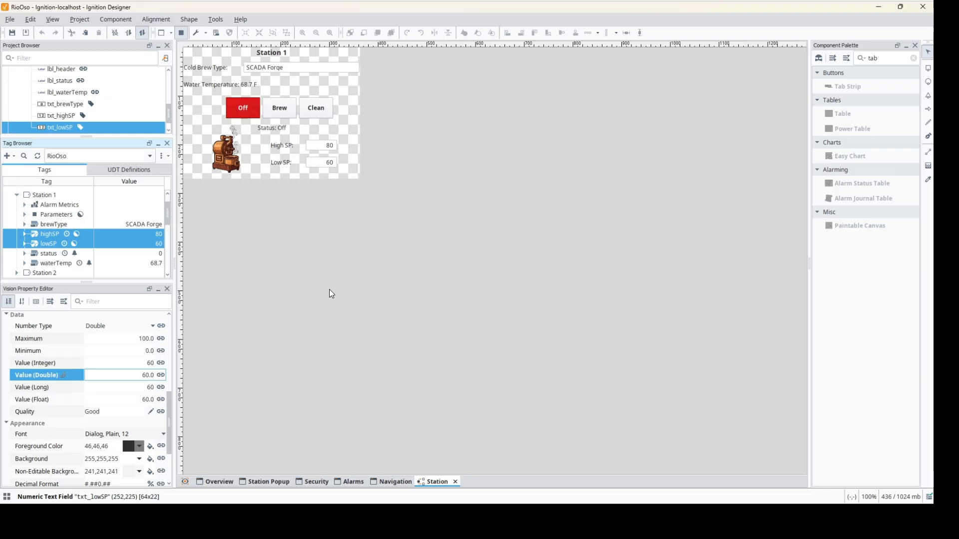
left_click(329, 289)
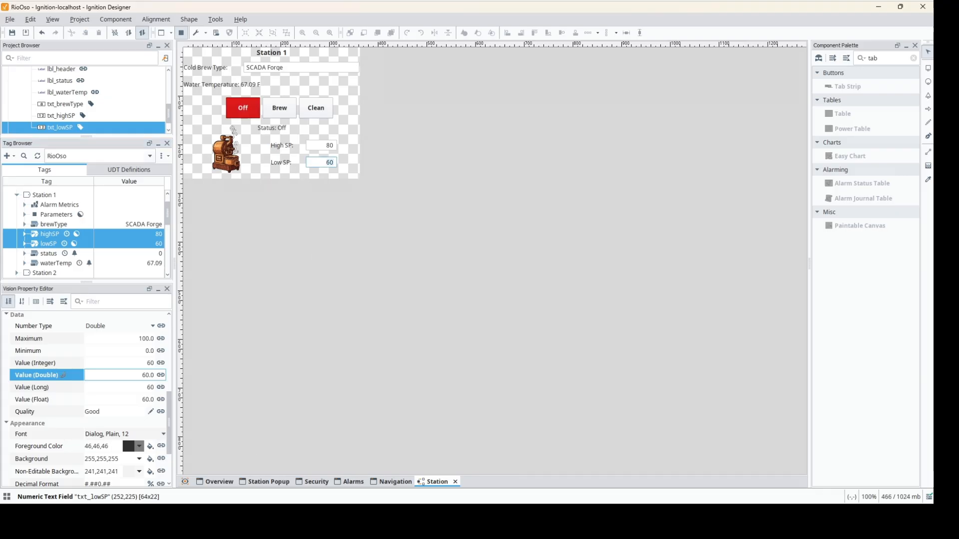
- Switch to the training site in the browser and review each Station Template criterion, from the station number header to the image
key("alt+Tab")
left_click(77, 296)
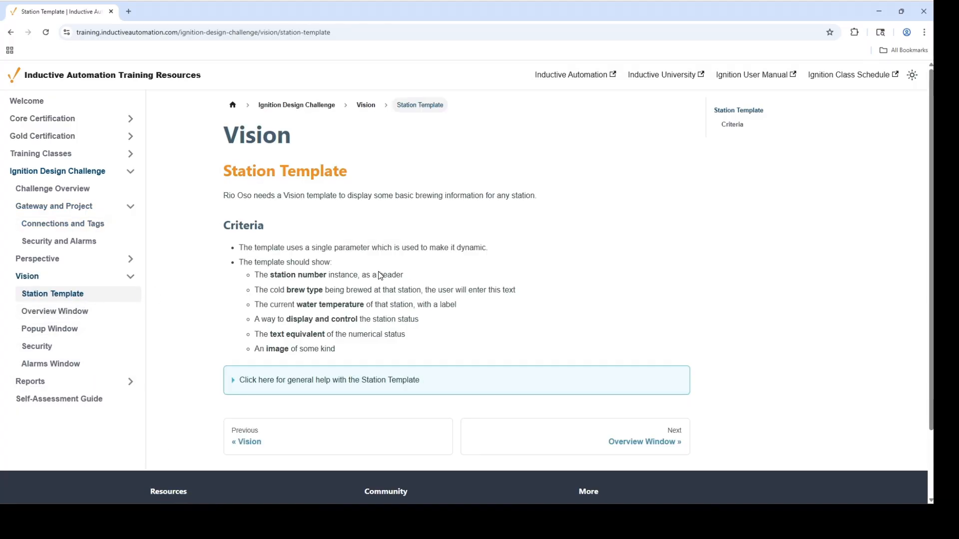
left_click_drag(429, 279, 254, 276)
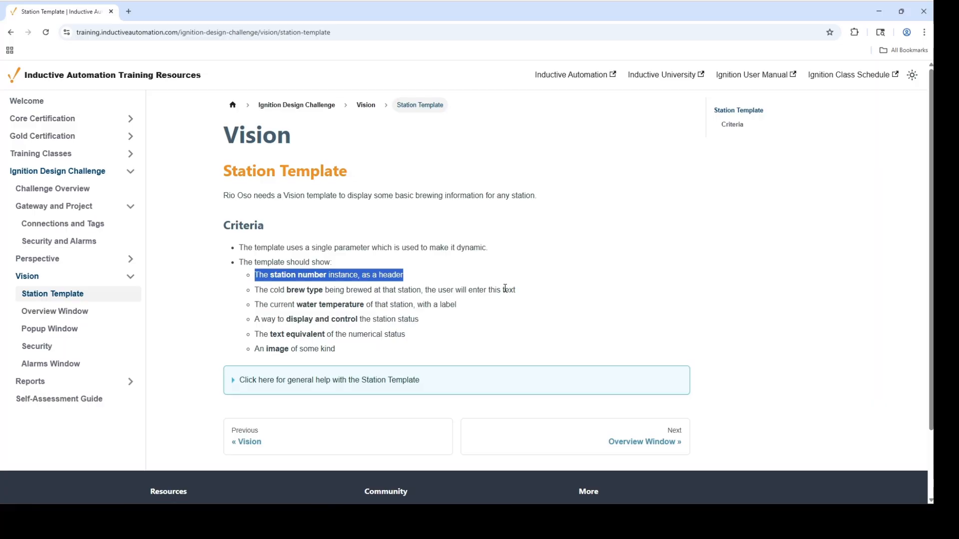
left_click_drag(518, 289, 231, 298)
left_click_drag(460, 306, 242, 308)
left_click_drag(420, 320, 250, 323)
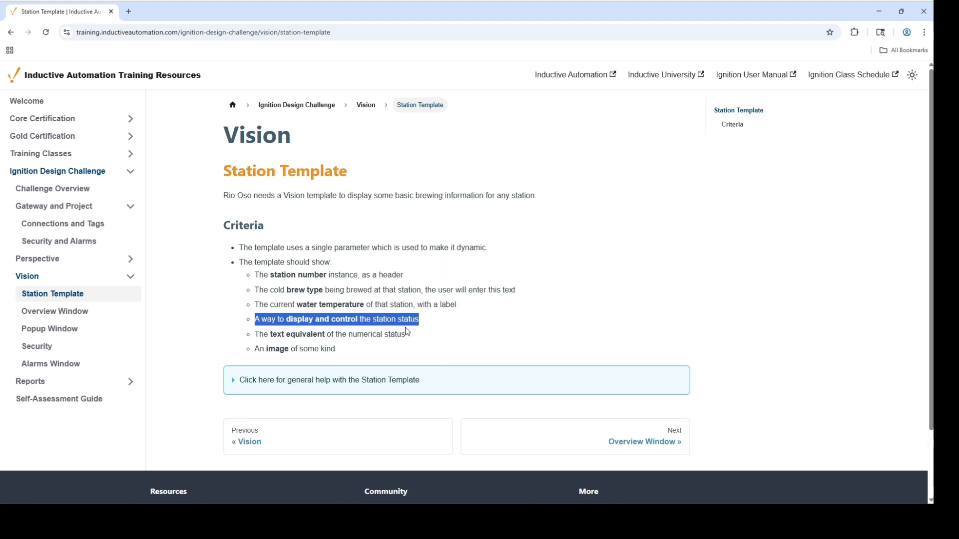
left_click_drag(409, 332, 233, 334)
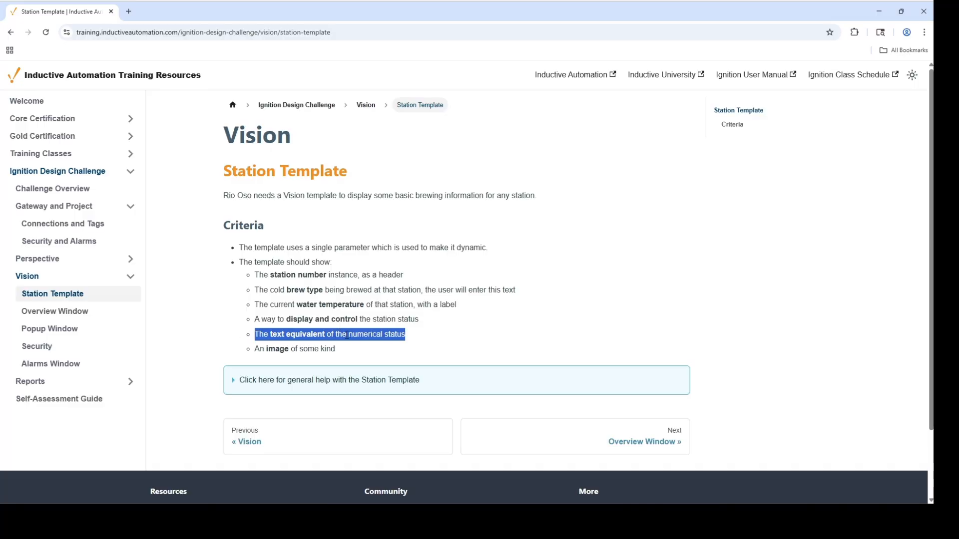
left_click_drag(345, 350, 229, 352)
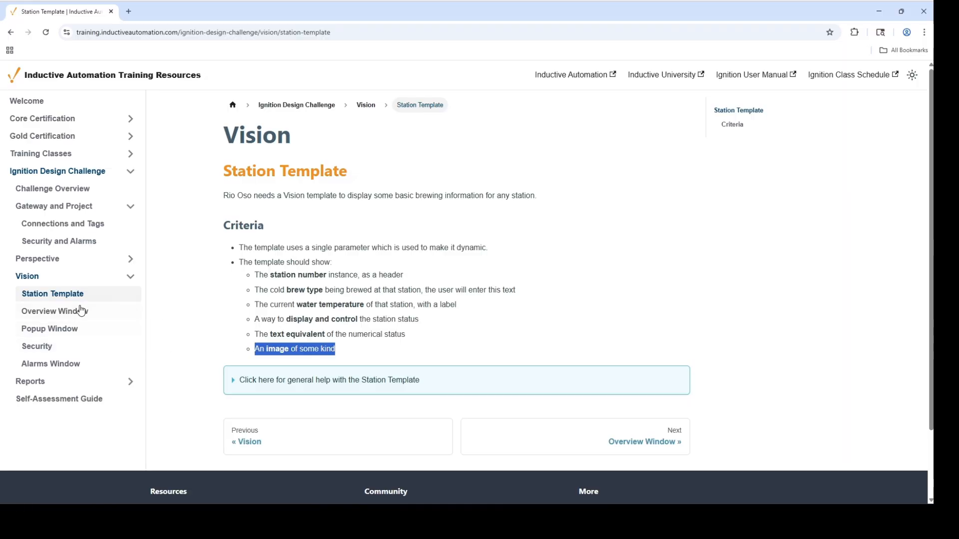
- Review the Overview Window criteria, highlighting the high and low setpoints requirement and comparing them with the Station Template page
left_click(84, 322)
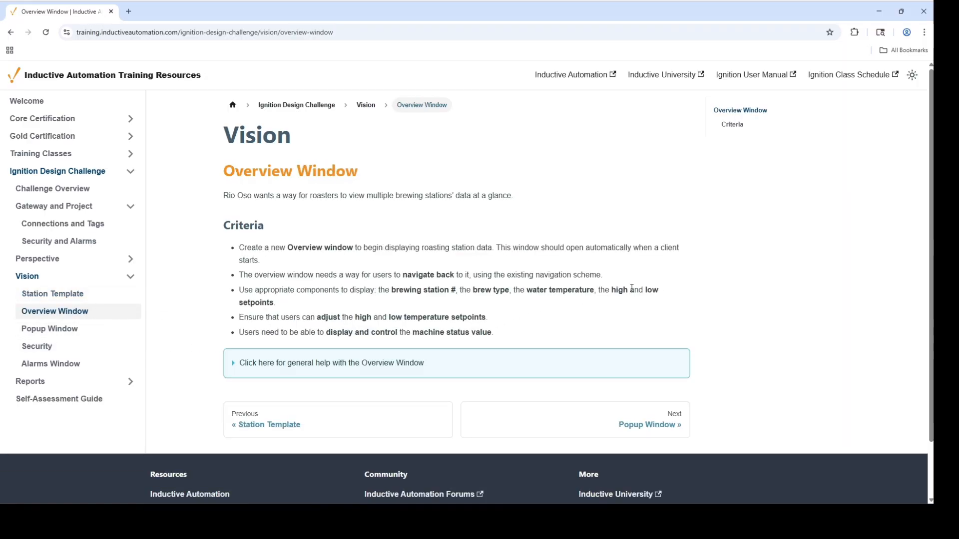
left_click_drag(600, 290, 619, 303)
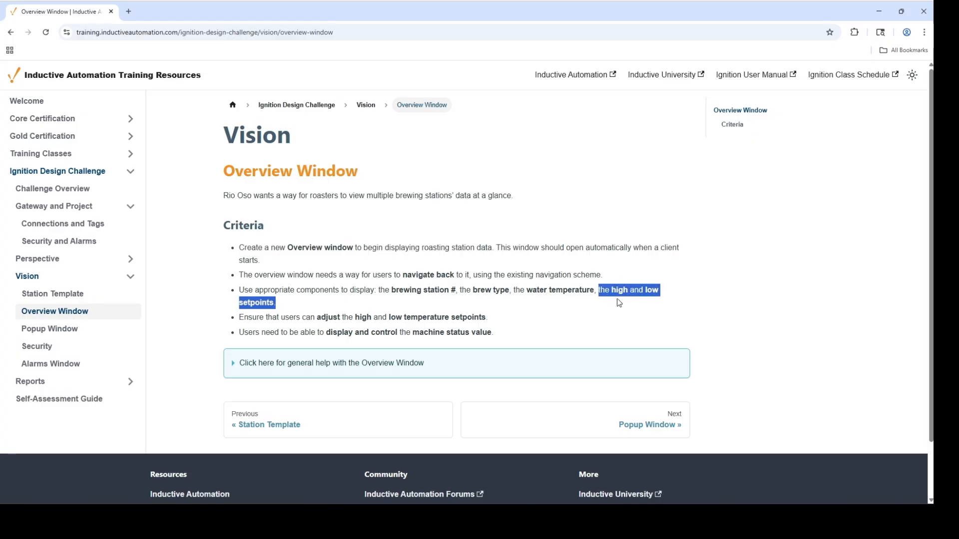
left_click(75, 294)
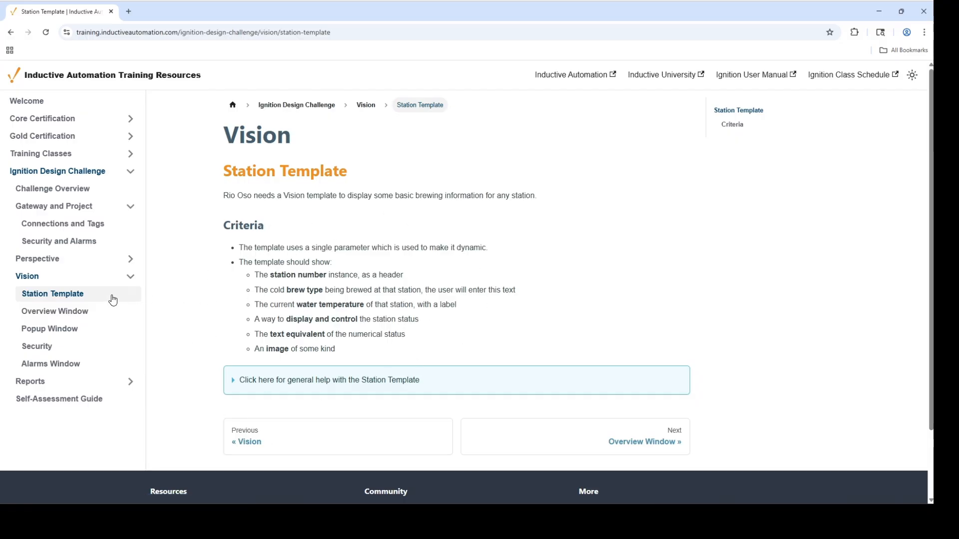
left_click(100, 311)
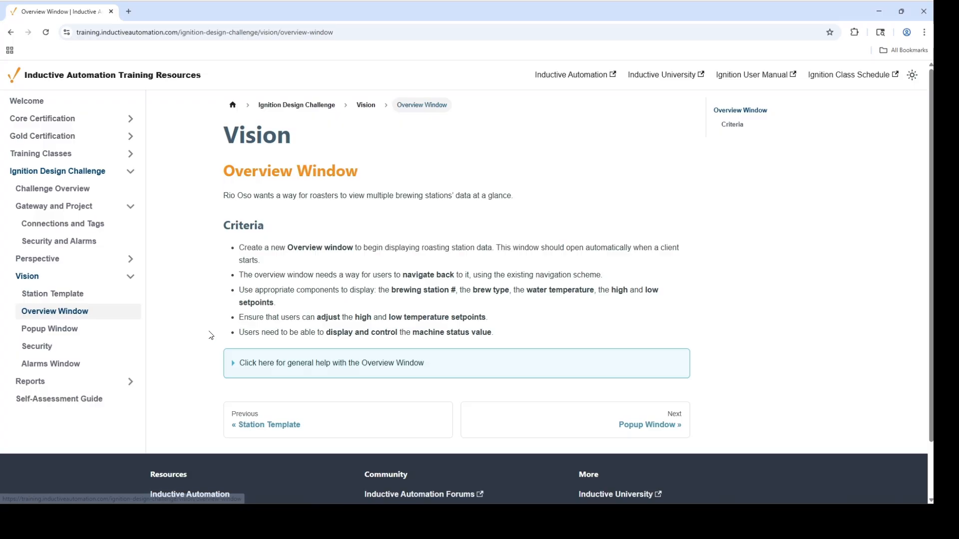